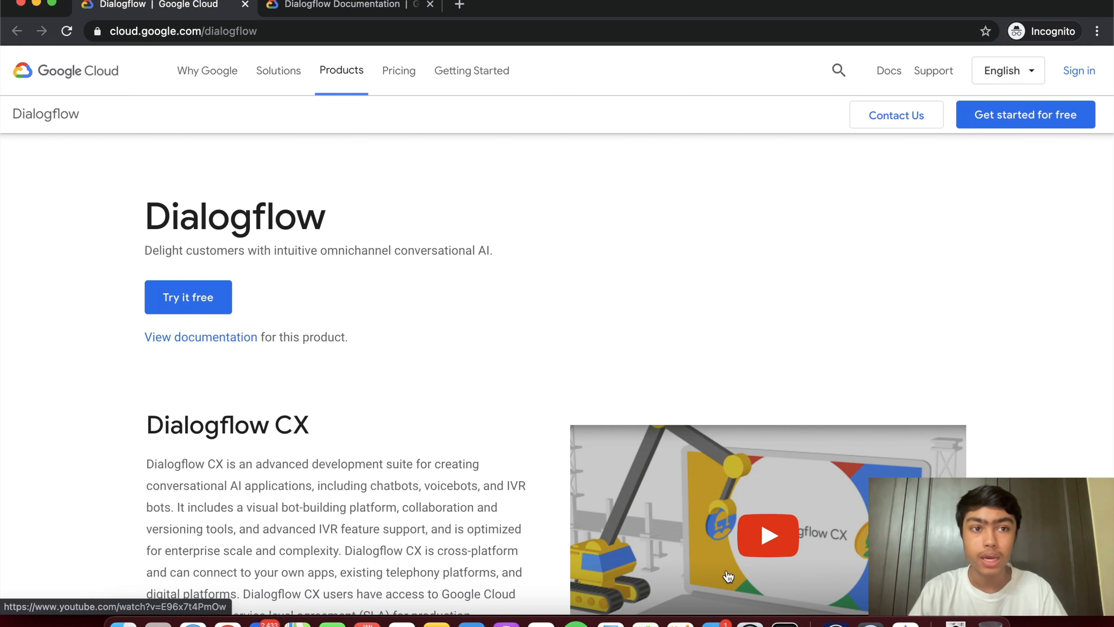
- From the Dialogflow docs' CX and ES table, open the Dialogflow ES documentation
left_click(329, 5)
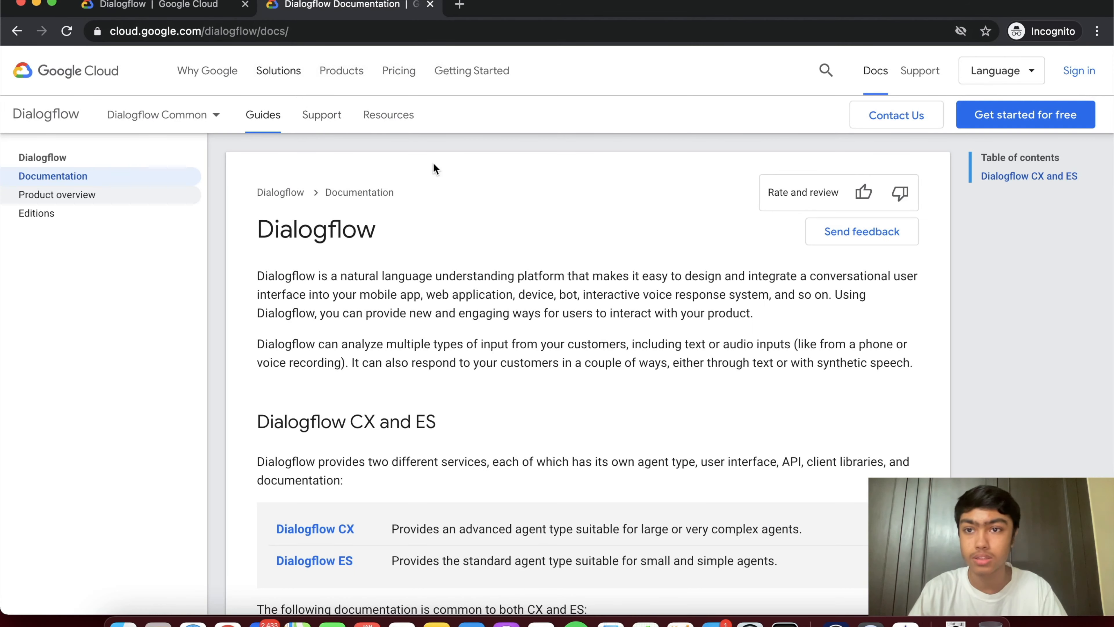
scroll(534, 447, "down", 2)
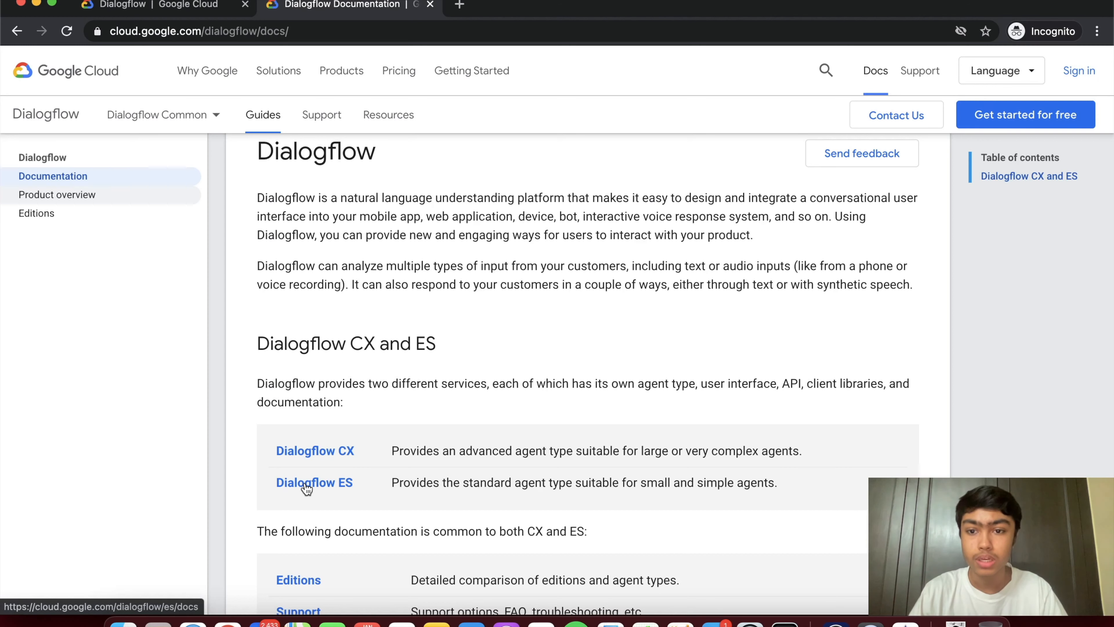
scroll(306, 487, "down", 3)
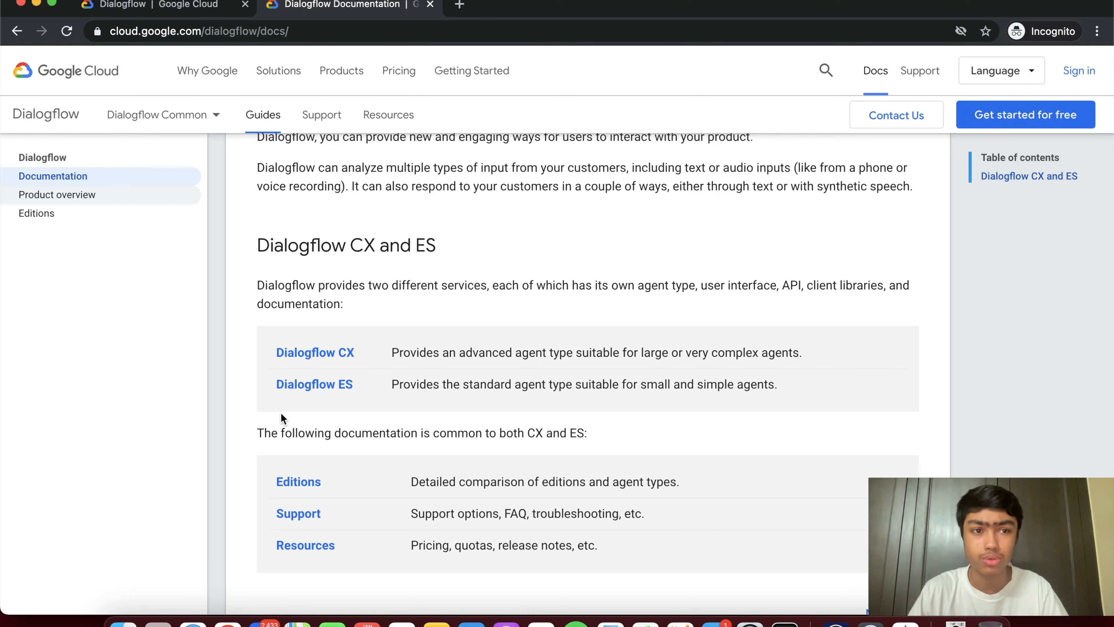
left_click(322, 389)
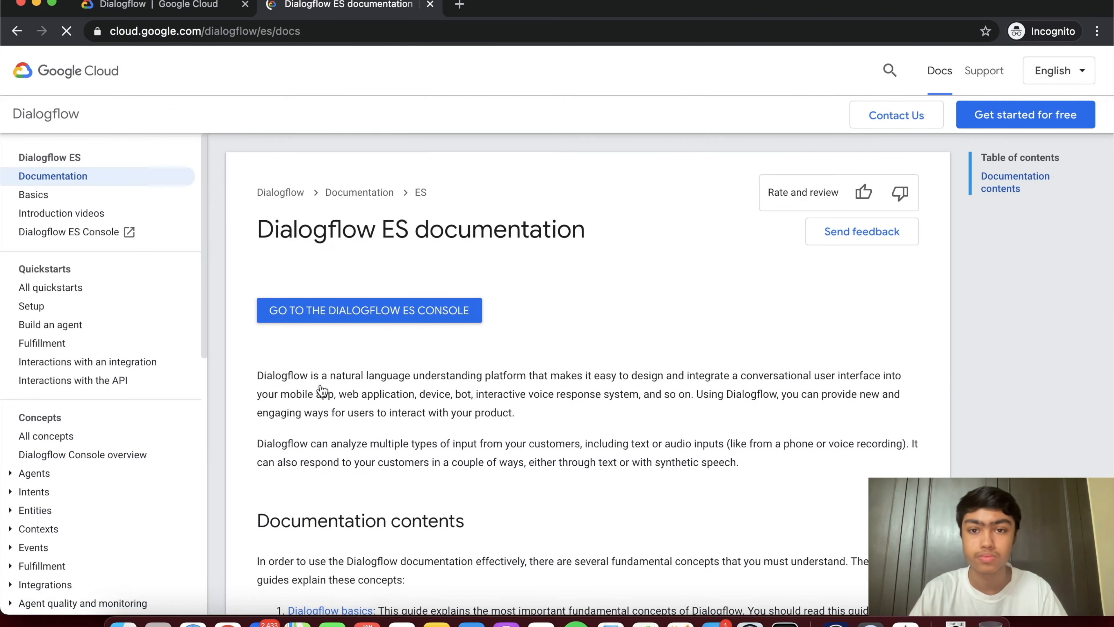
- Open the Dialogflow ES console and choose Sign-in with Google using the account e-mail
left_click(399, 310)
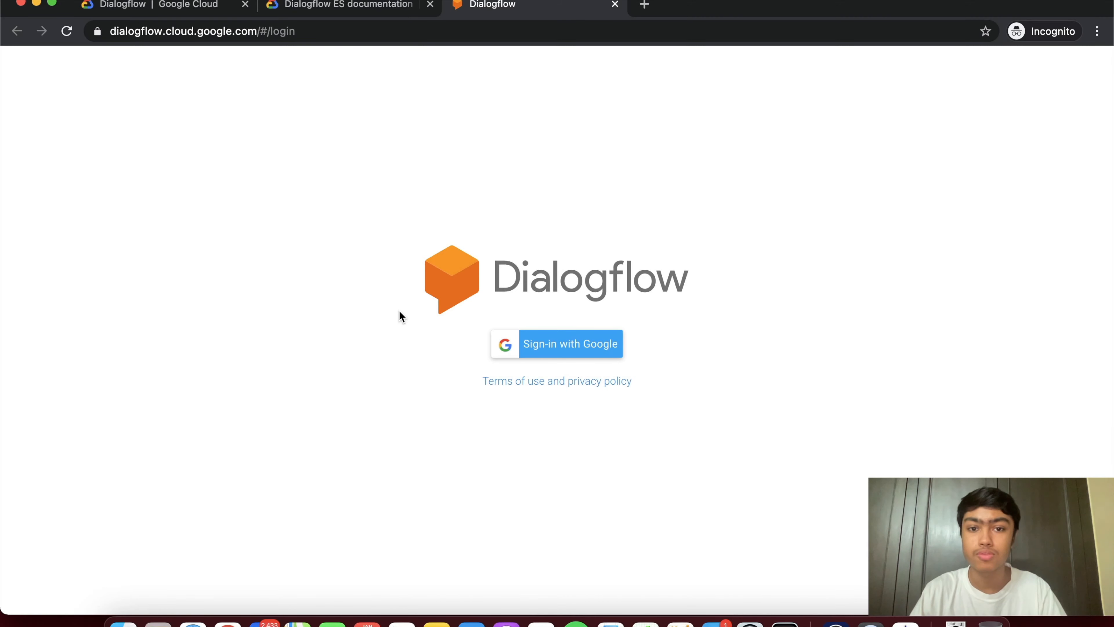
left_click(548, 345)
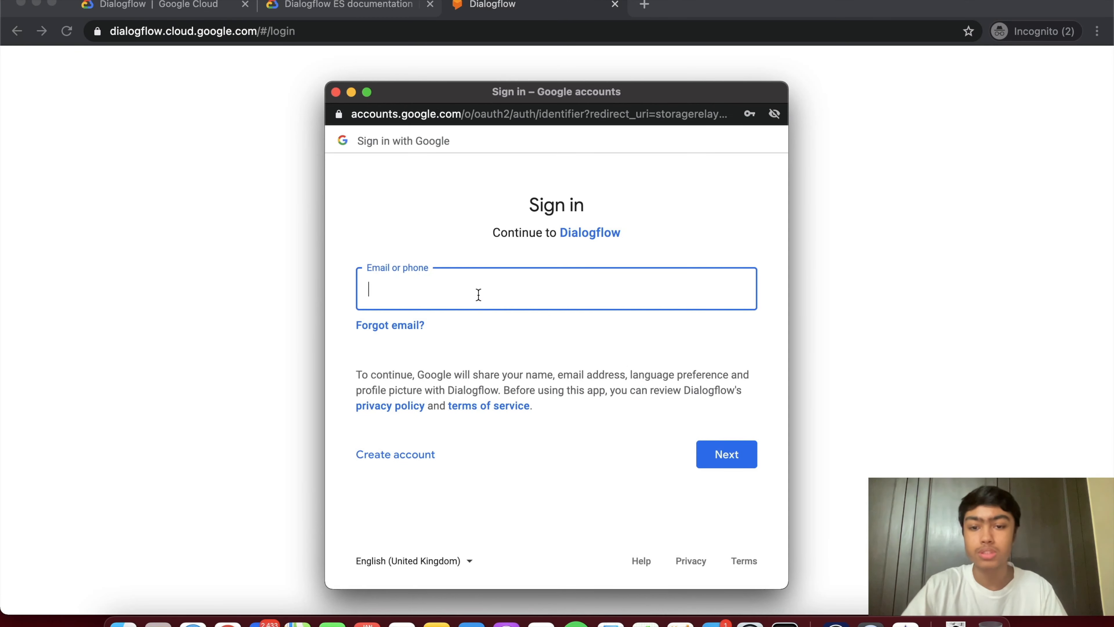
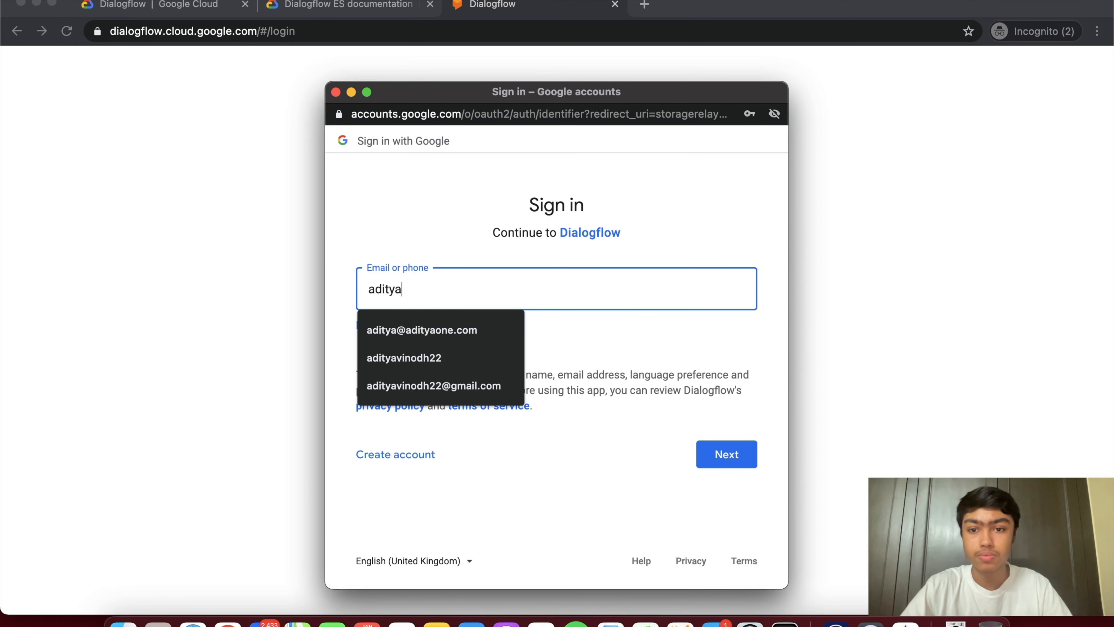
key("Down")
key("Return")
- Continue to the password step and enter the account password to finish signing in
key("Tab")
key("Tab")
key("Tab")
key("Tab")
key("Tab")
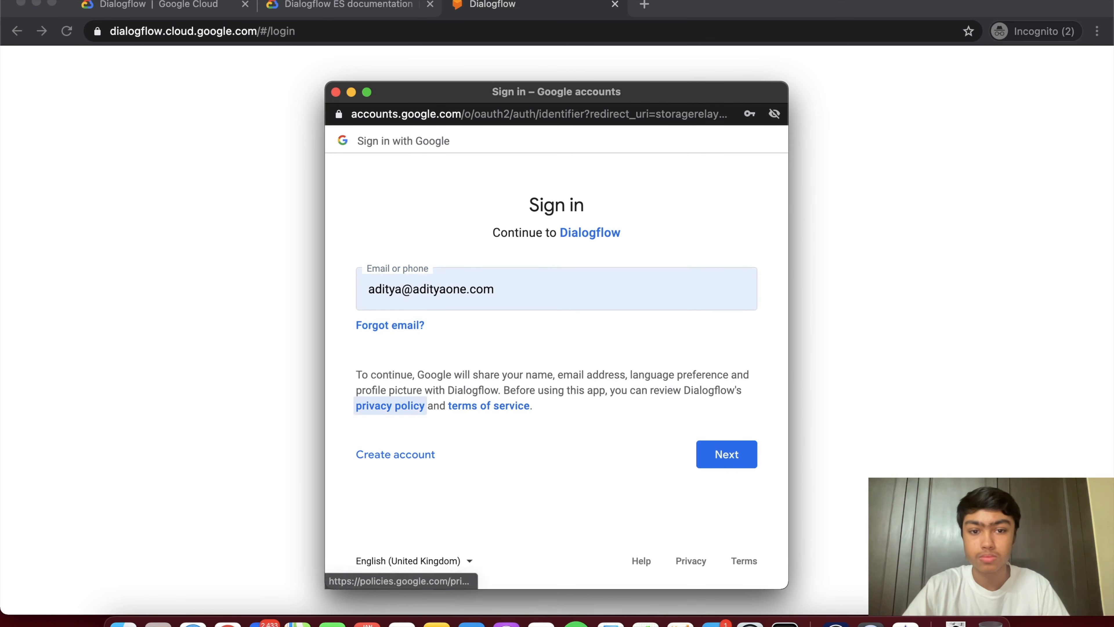
key("Tab")
key("shift+Tab")
key("shift+Tab")
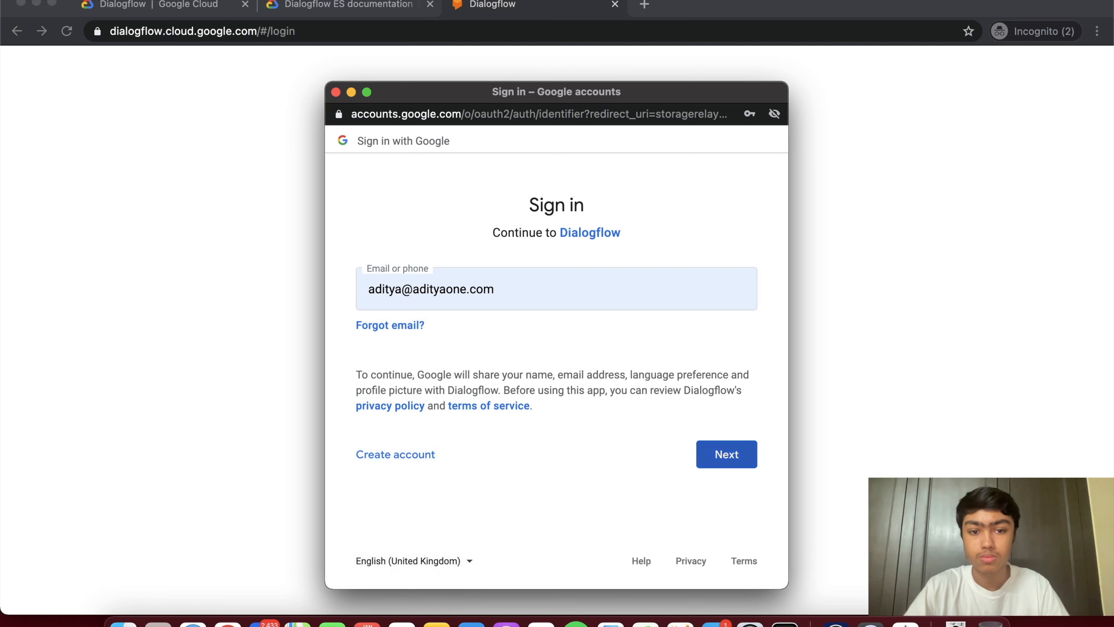
key("Return")
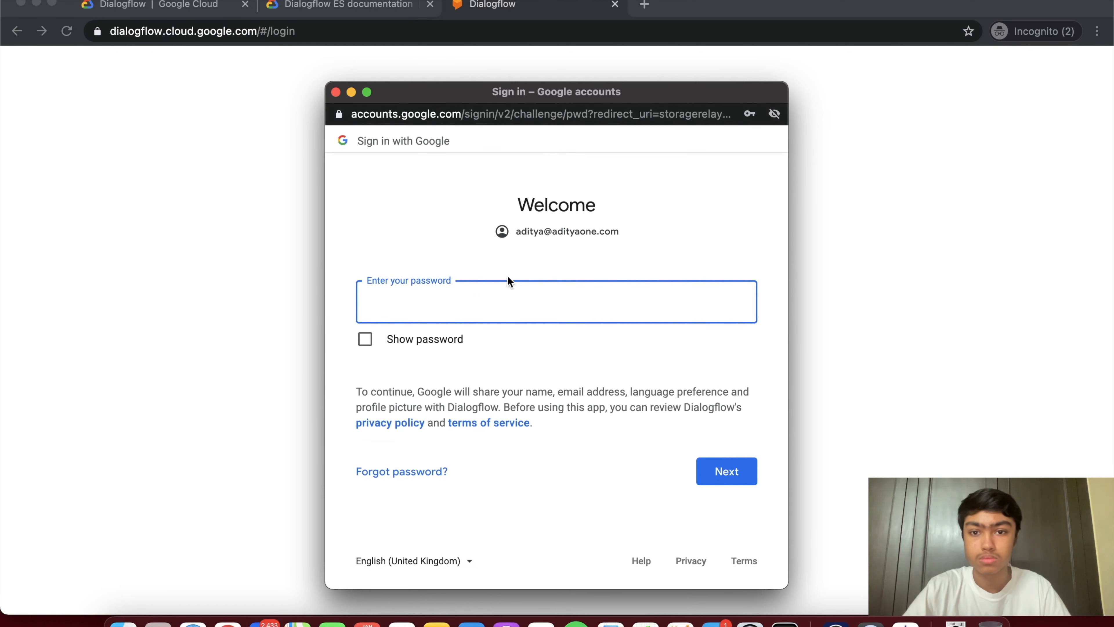
type("••••••••••••")
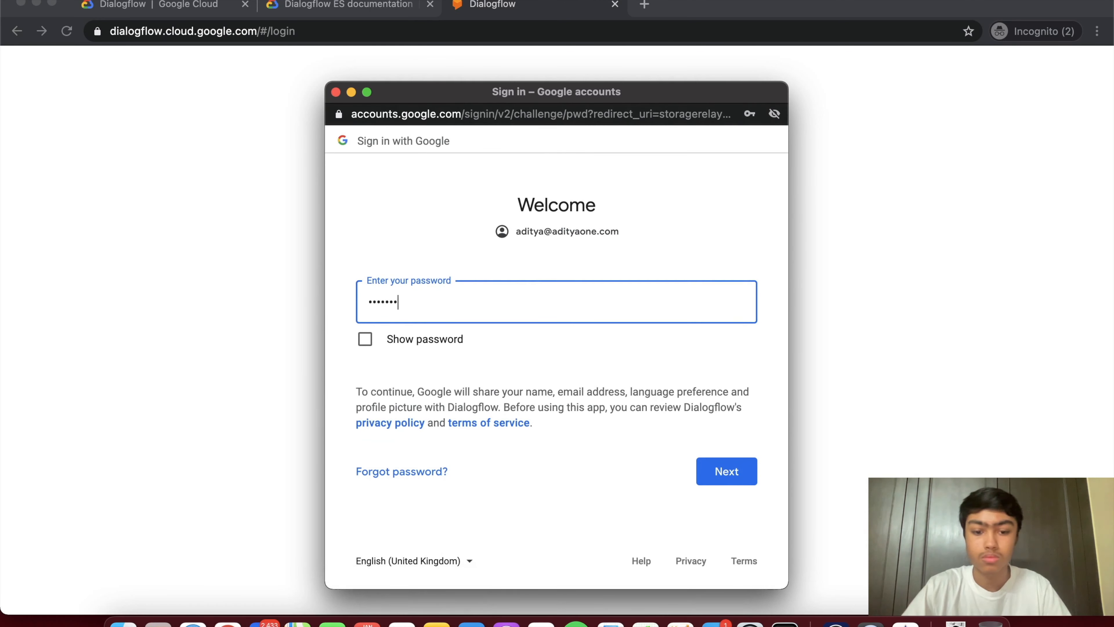
type("••")
key("Return")
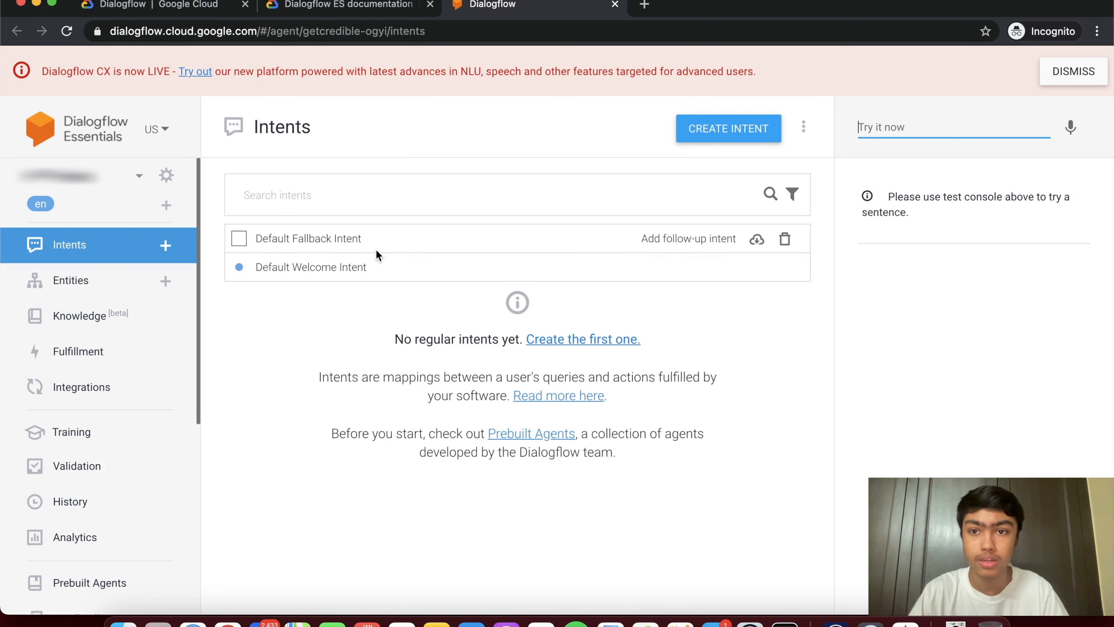
- Start a new agent from the agent menu and name it youtube-test
left_click(139, 176)
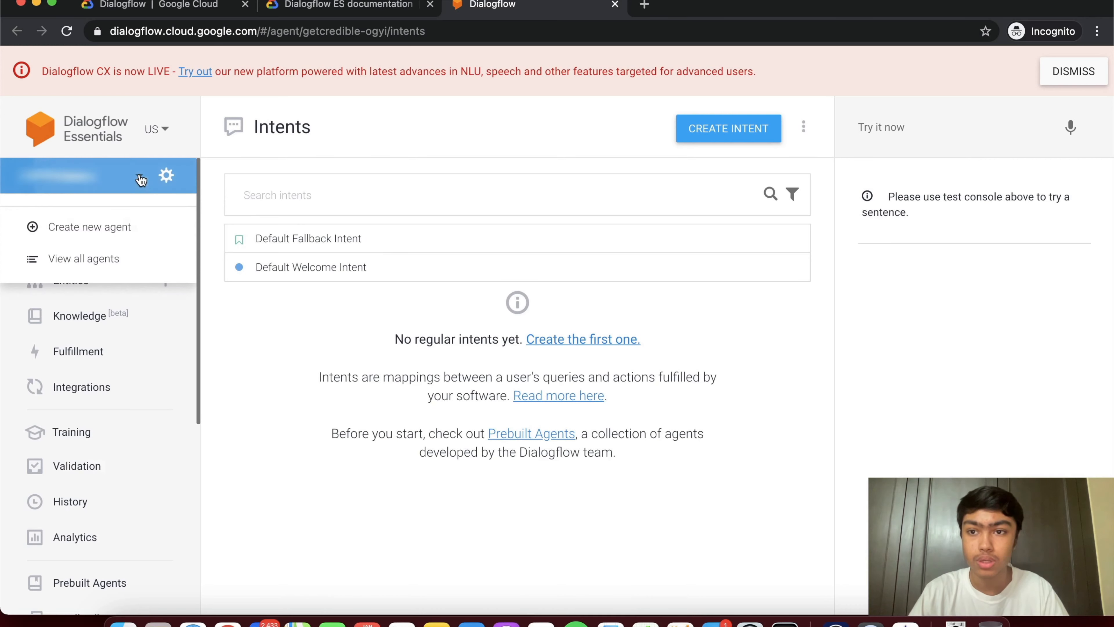
left_click(136, 231)
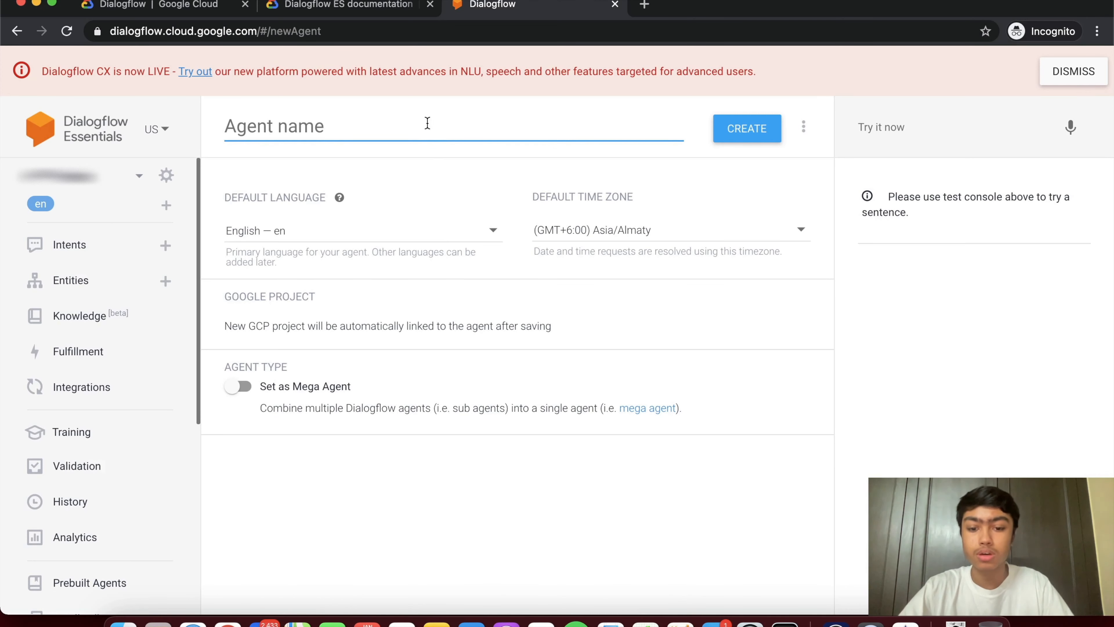
type("youtube-test")
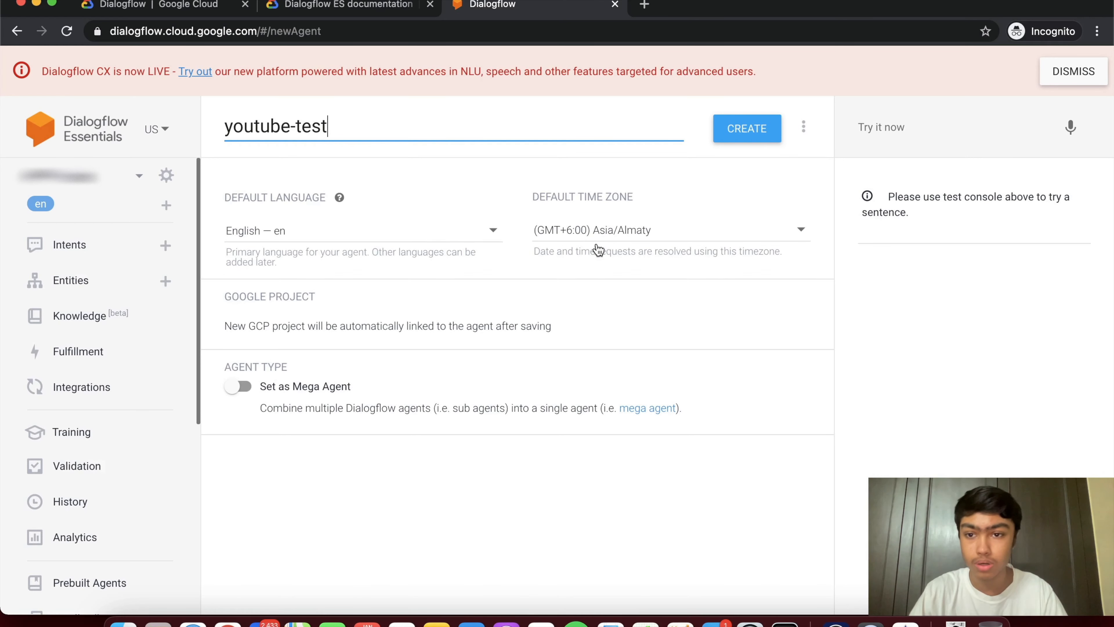
- Set the agent's time zone to (GMT-5:00) America/New_York and create it
left_click(616, 230)
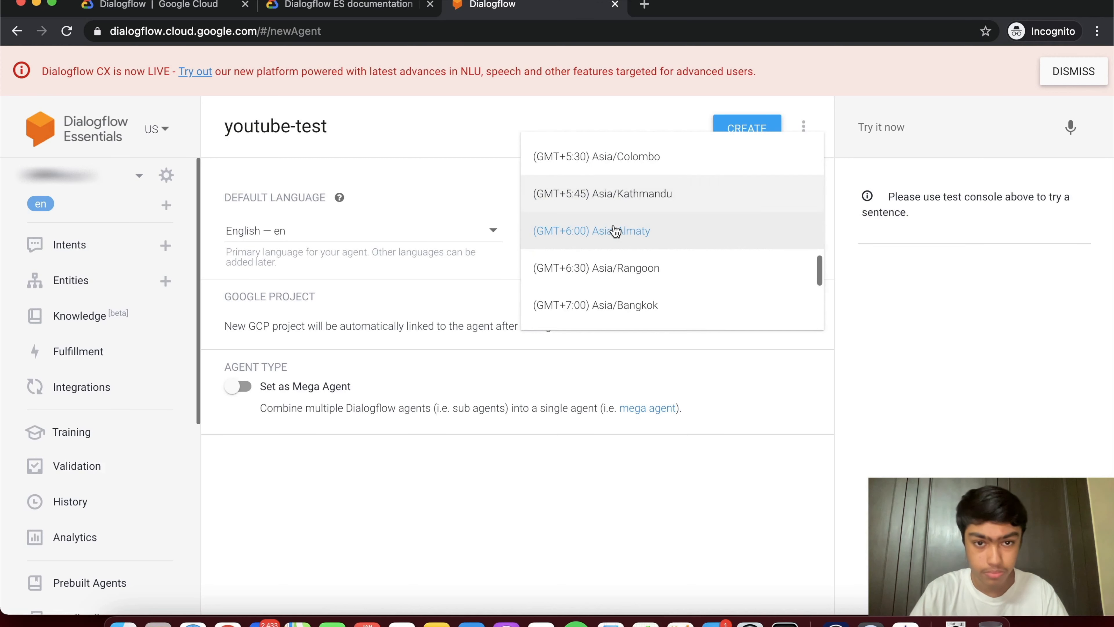
scroll(616, 230, "down", 5)
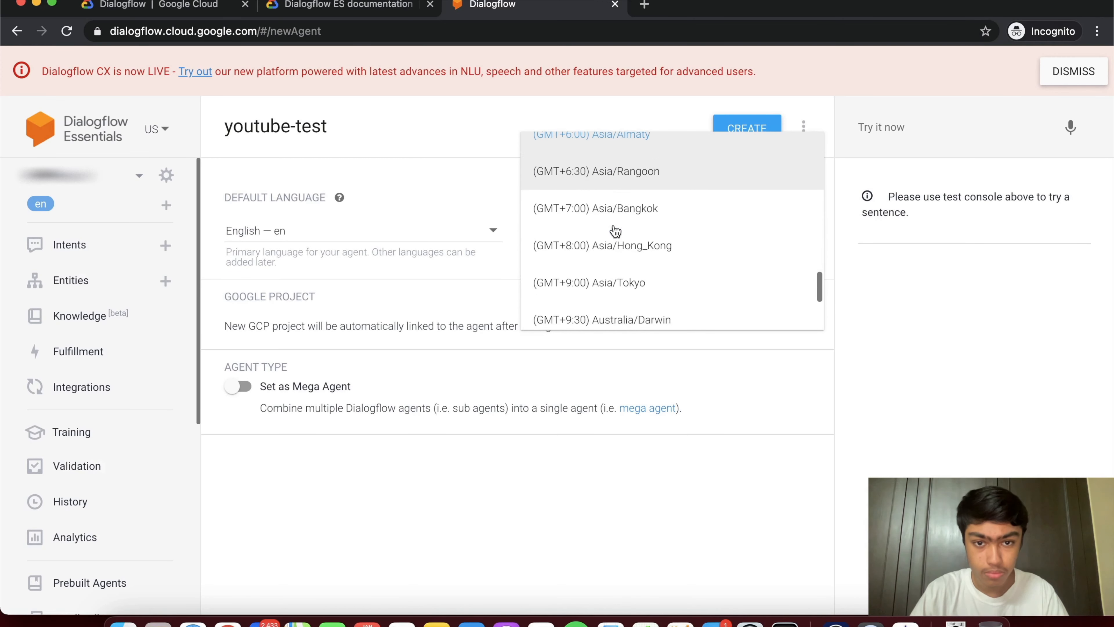
scroll(615, 231, "up", 10)
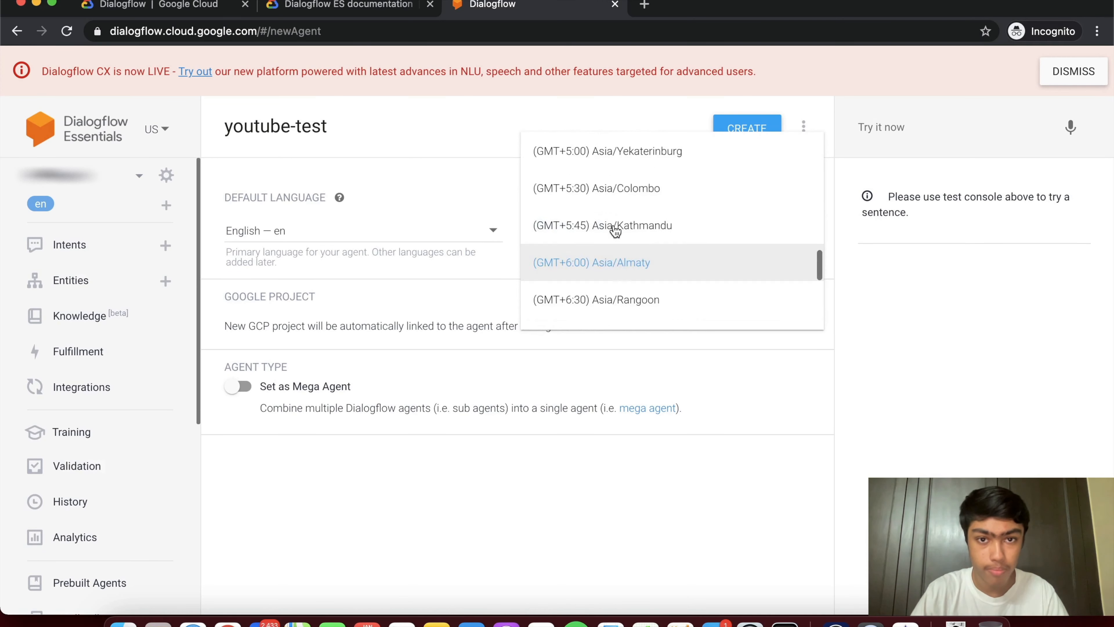
scroll(616, 231, "down", 2)
scroll(616, 231, "down", 4)
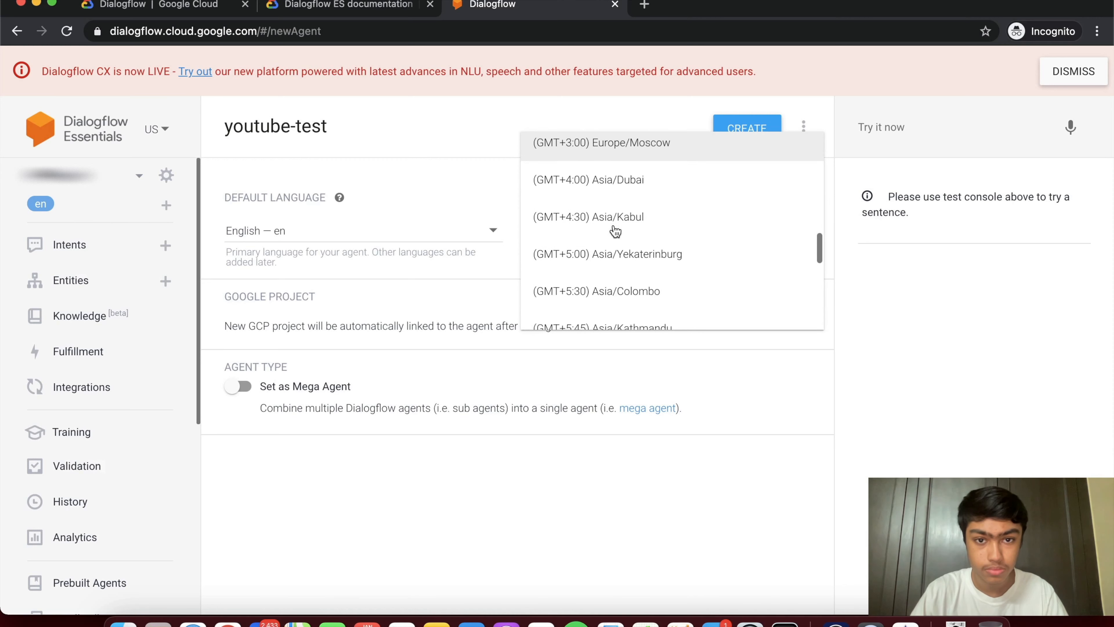
scroll(605, 264, "down", 2)
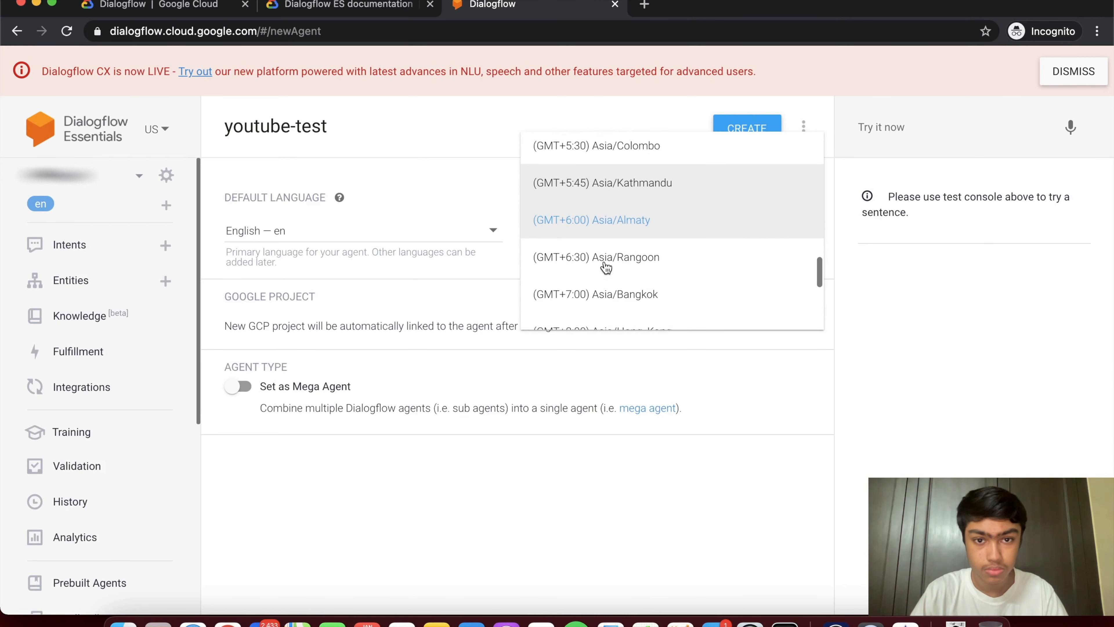
scroll(605, 265, "up", 7)
scroll(606, 267, "up", 8)
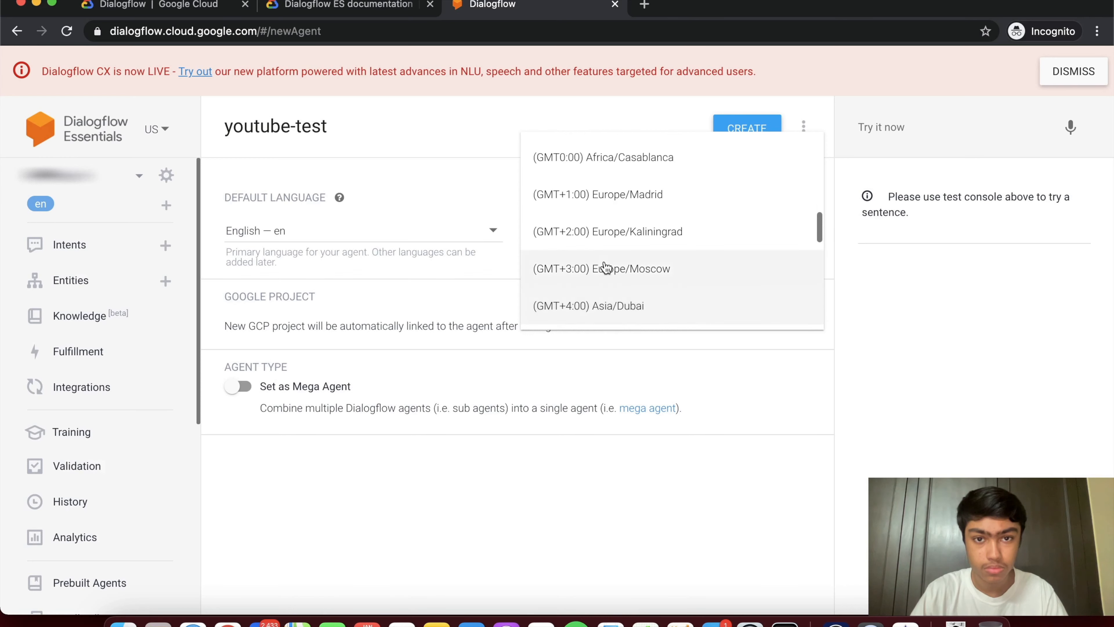
scroll(604, 267, "up", 1)
scroll(601, 263, "down", 2)
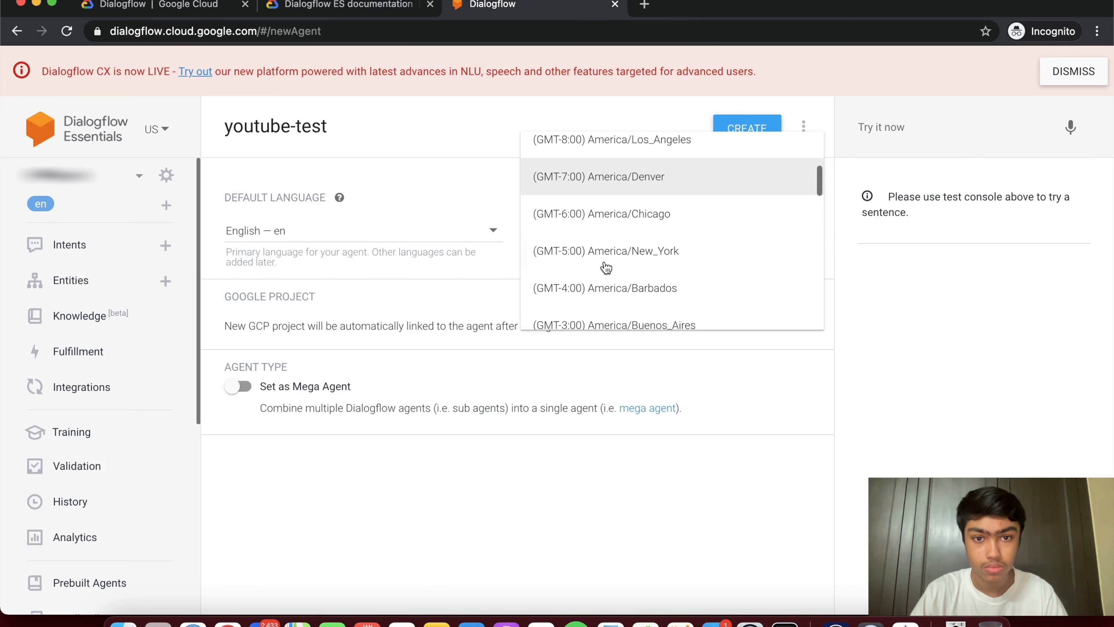
left_click(583, 248)
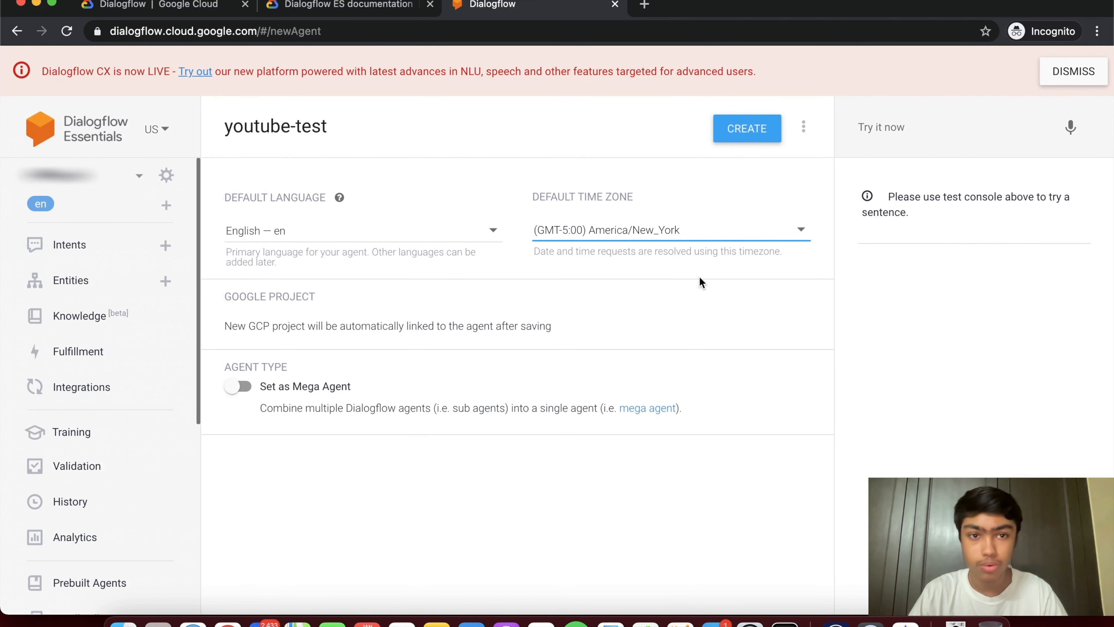
left_click(758, 127)
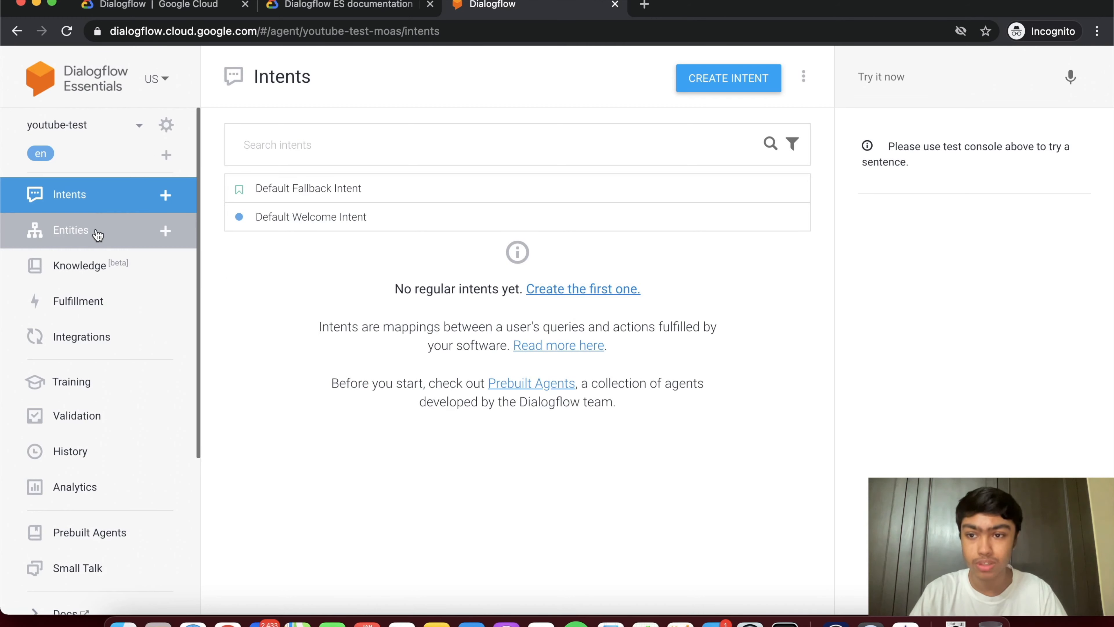
- Scroll the youtube-test agent's left sidebar down and back up to review its sections
scroll(132, 332, "down", 5)
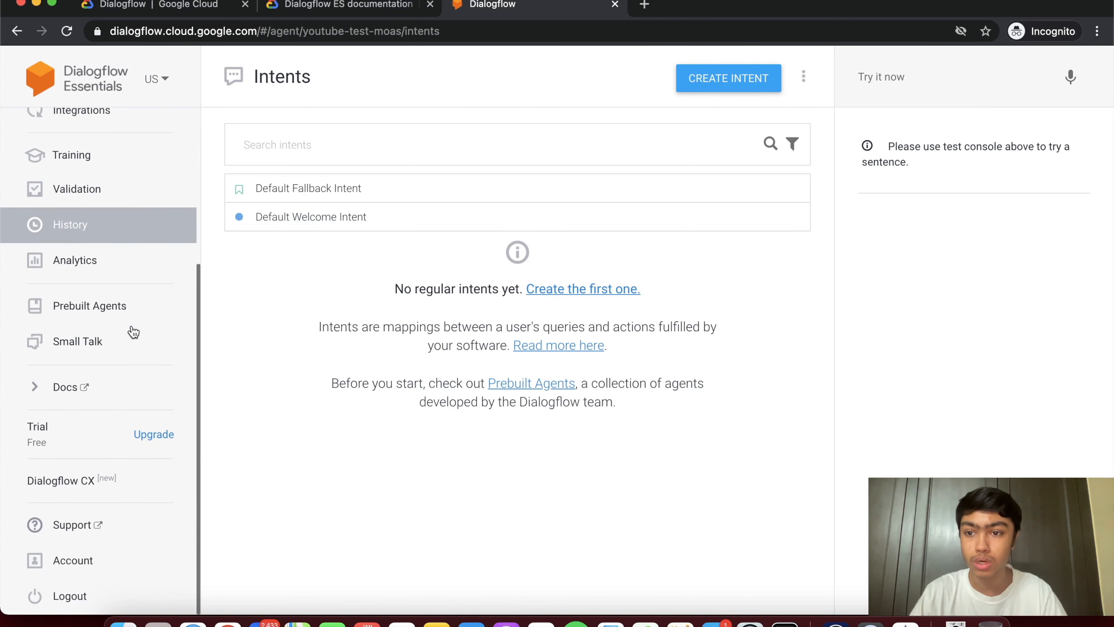
scroll(132, 332, "up", 5)
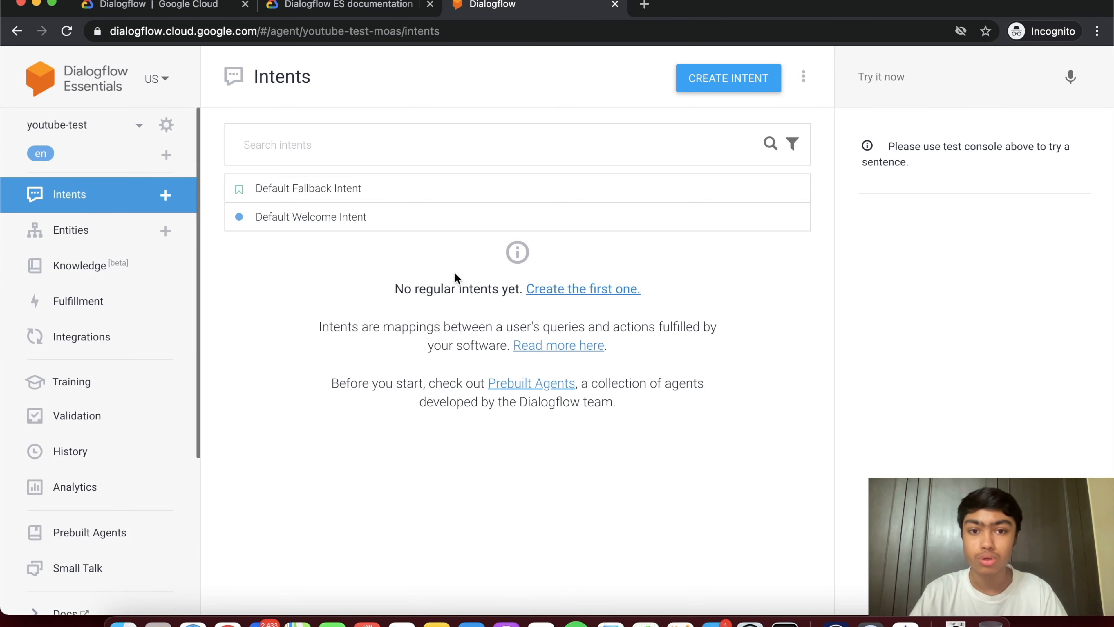
left_click(335, 216)
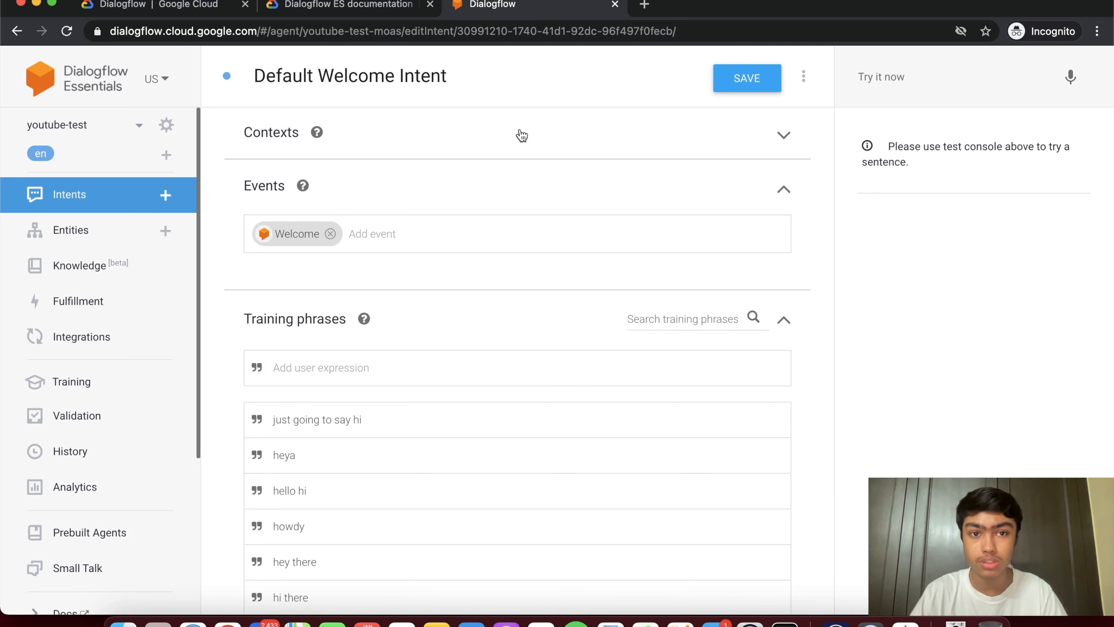
left_click(521, 135)
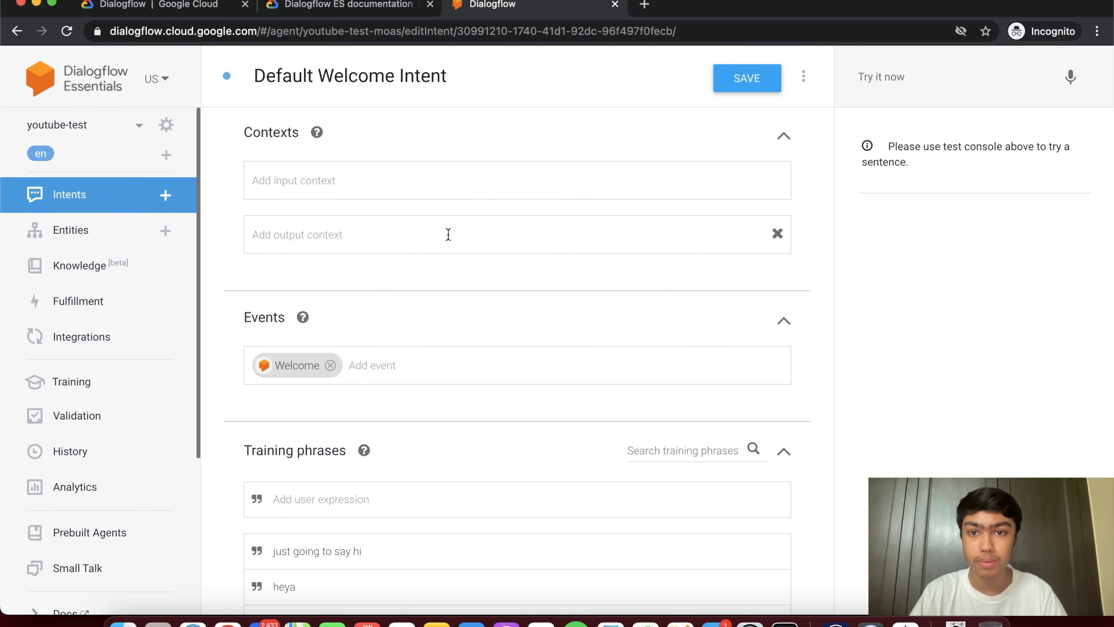
left_click(437, 138)
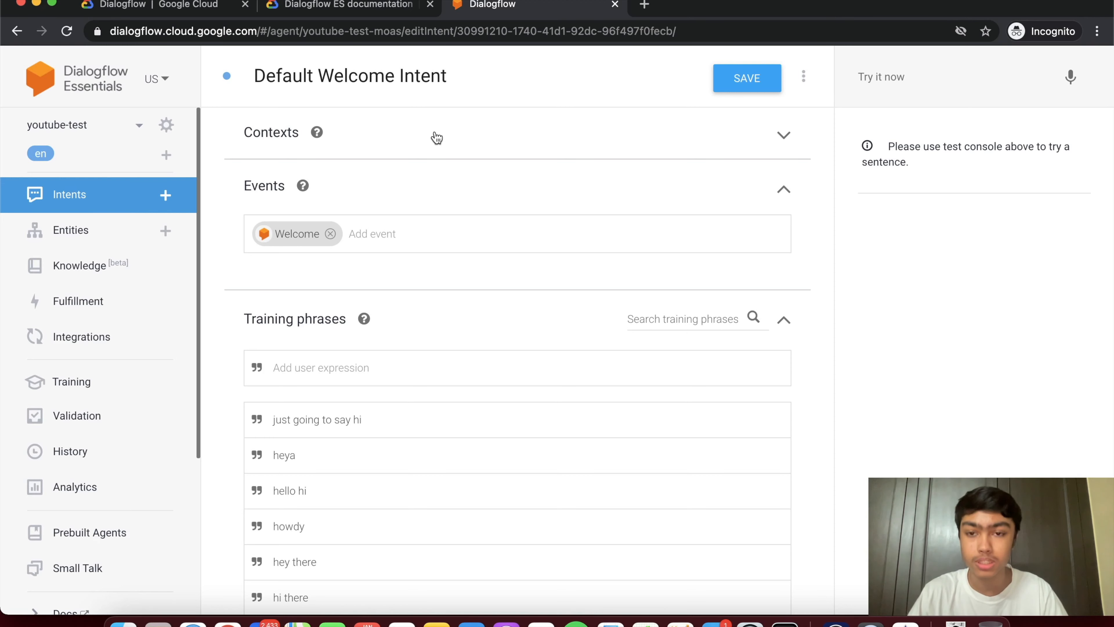
scroll(436, 137, "down", 1)
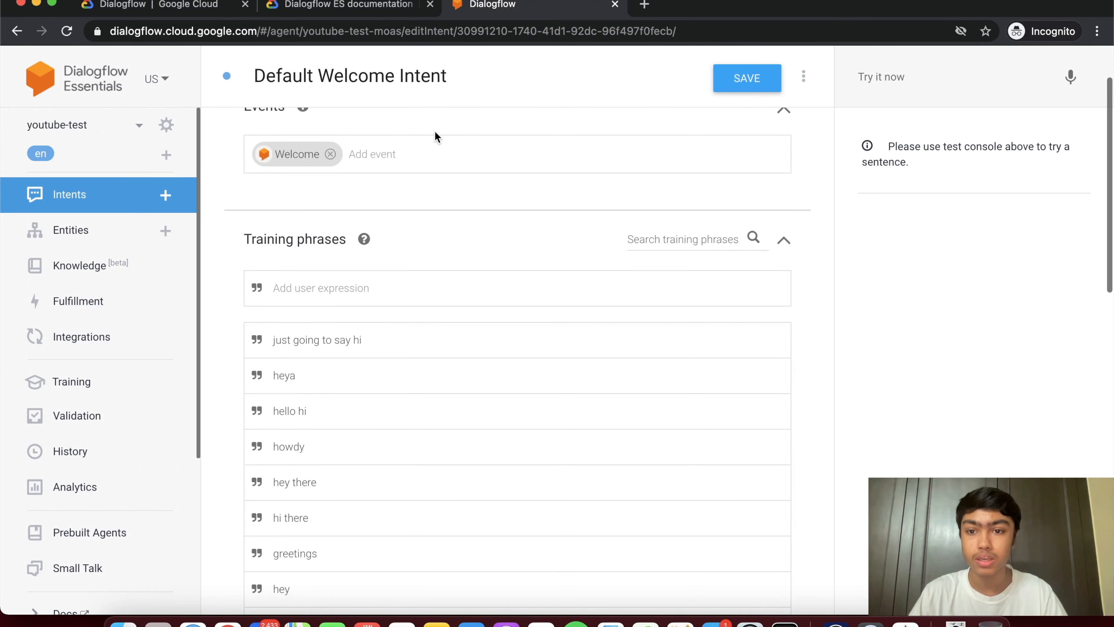
scroll(442, 179, "down", 3)
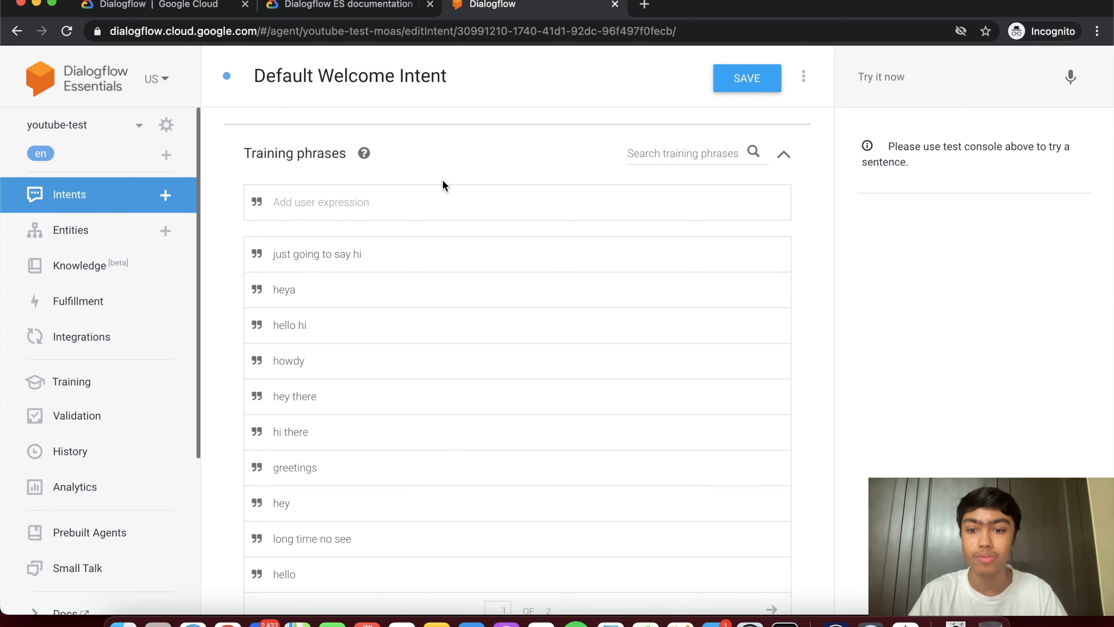
scroll(442, 180, "down", 20)
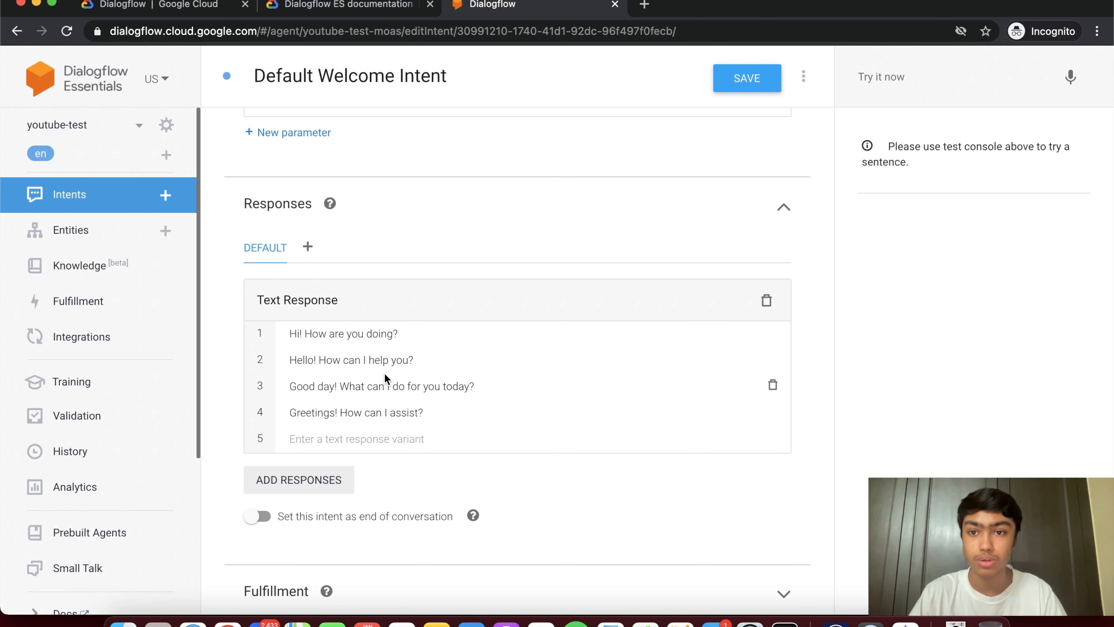
- Review the Default Welcome Intent's training phrases and parameters, then return to the Intents list
scroll(384, 372, "up", 15)
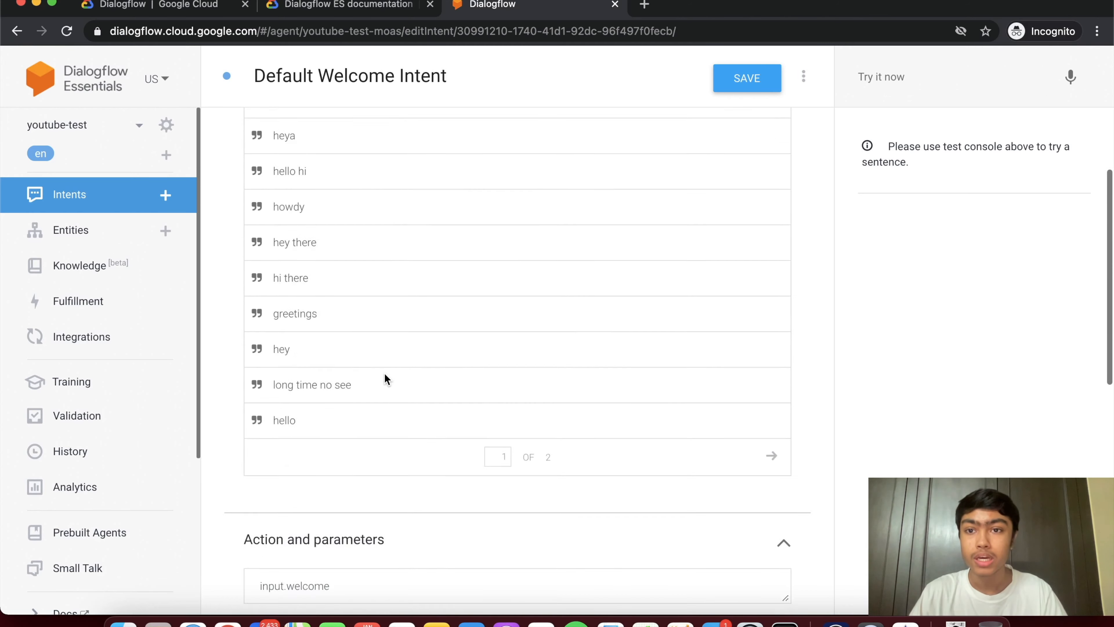
scroll(391, 281, "down", 5)
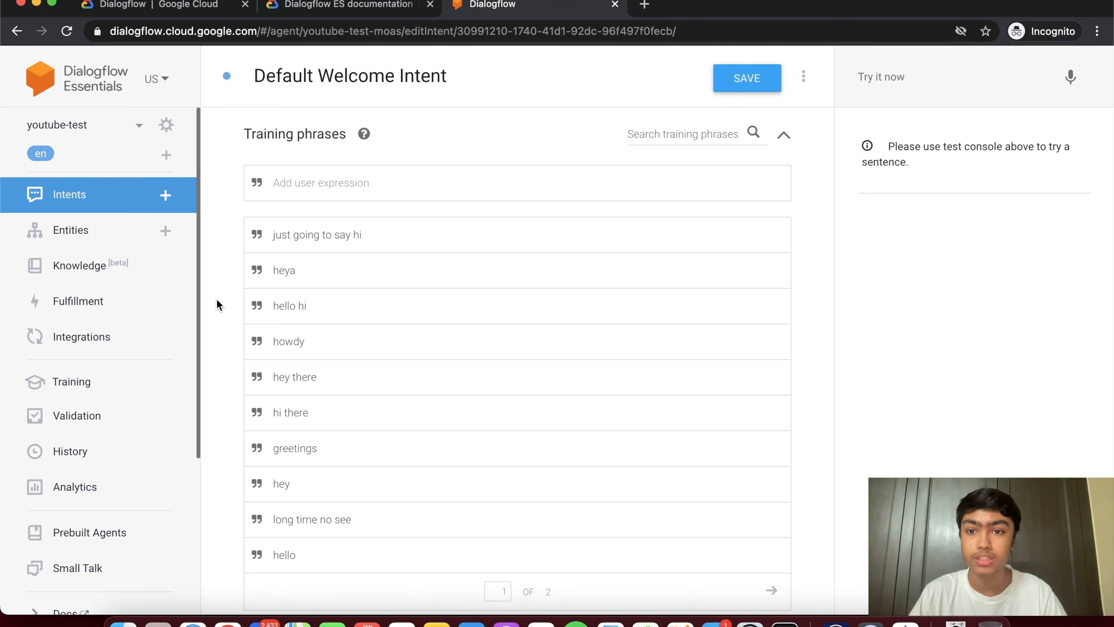
scroll(218, 305, "down", 1)
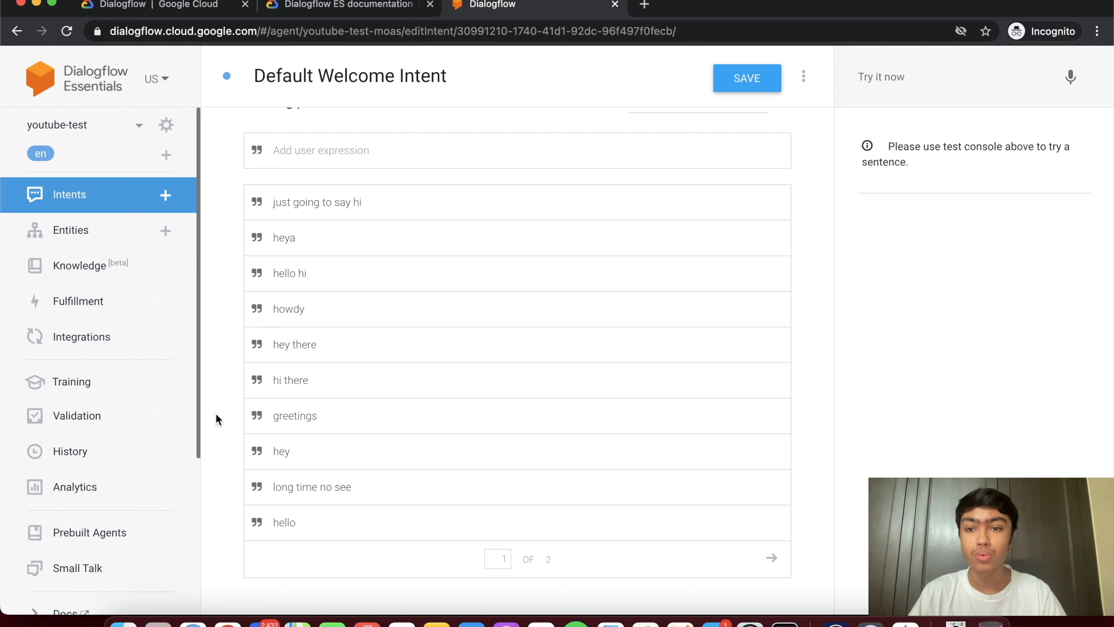
scroll(215, 417, "down", 10)
scroll(216, 415, "down", 5)
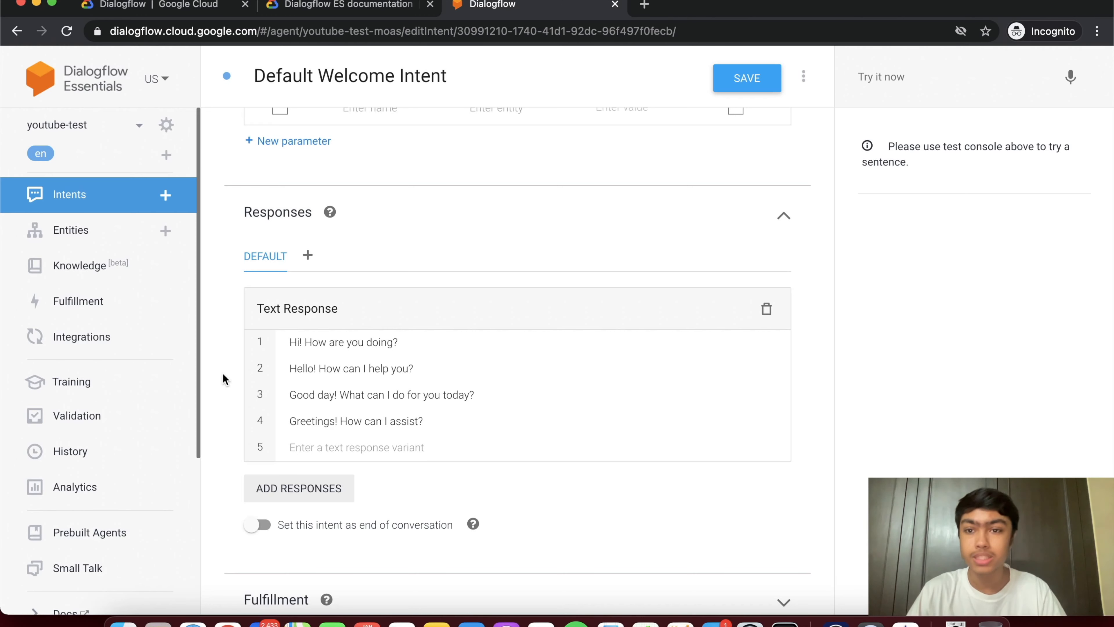
scroll(223, 374, "up", 6)
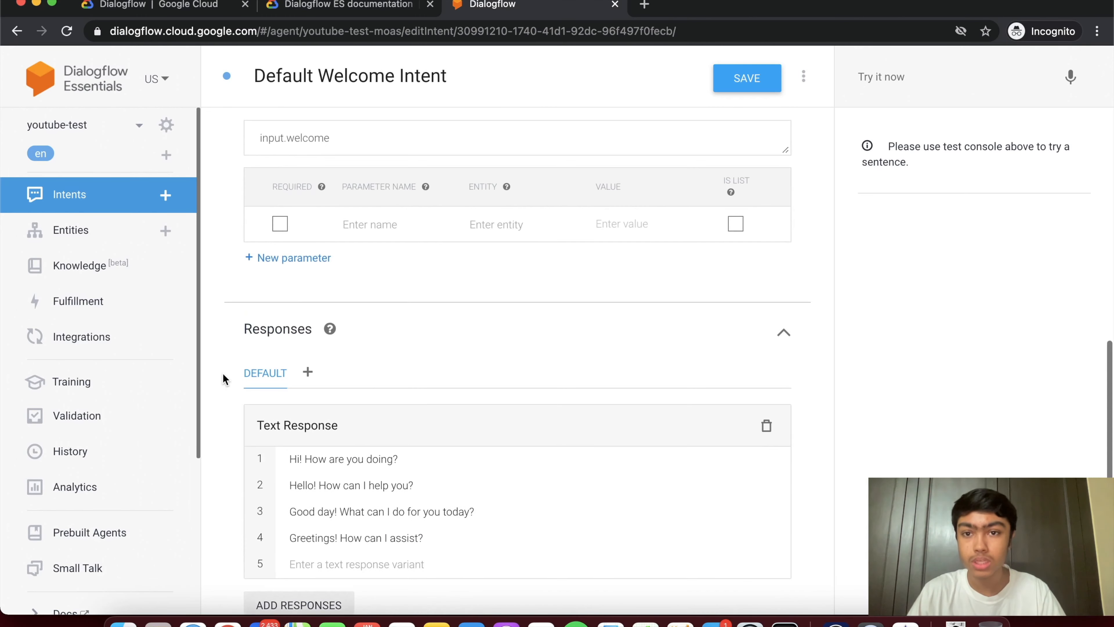
scroll(224, 374, "up", 3)
scroll(224, 374, "down", 2)
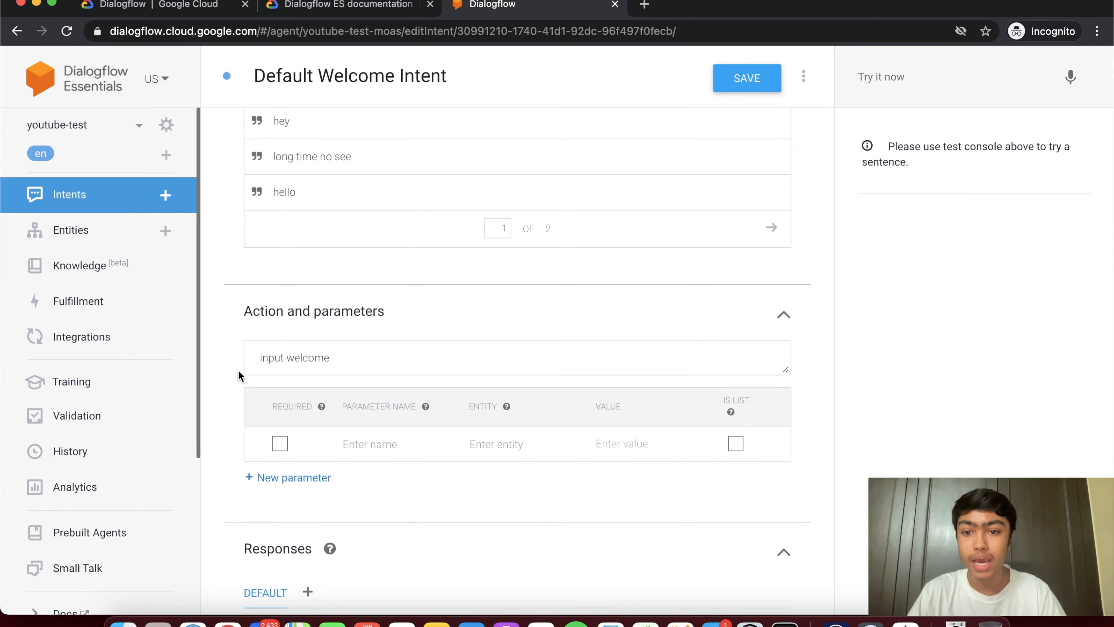
scroll(238, 371, "up", 2)
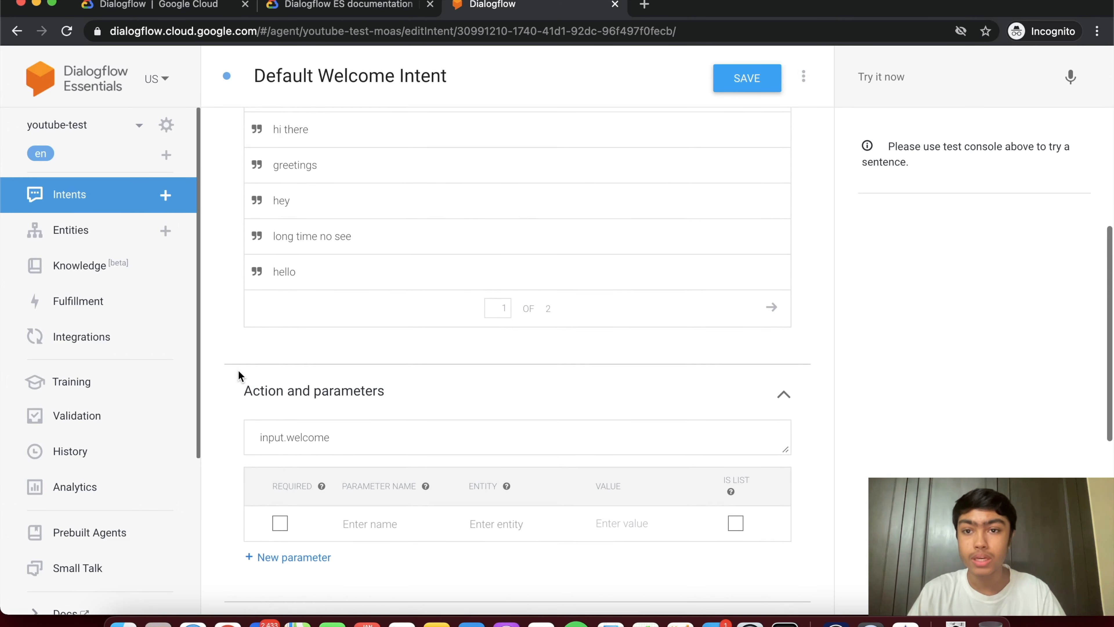
scroll(237, 371, "up", 2)
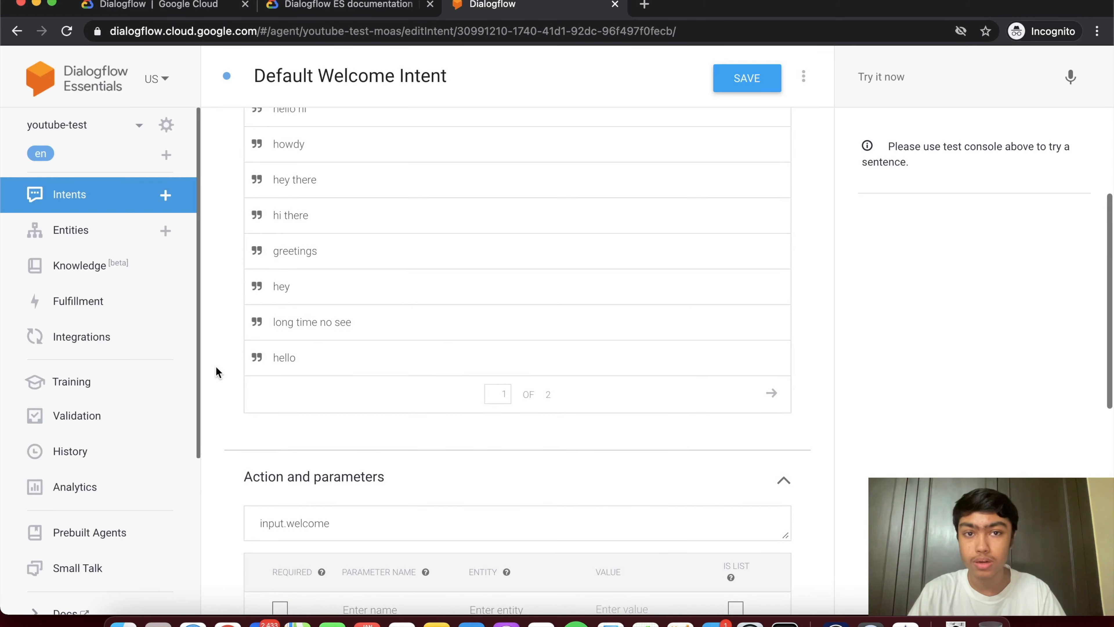
scroll(218, 373, "up", 1)
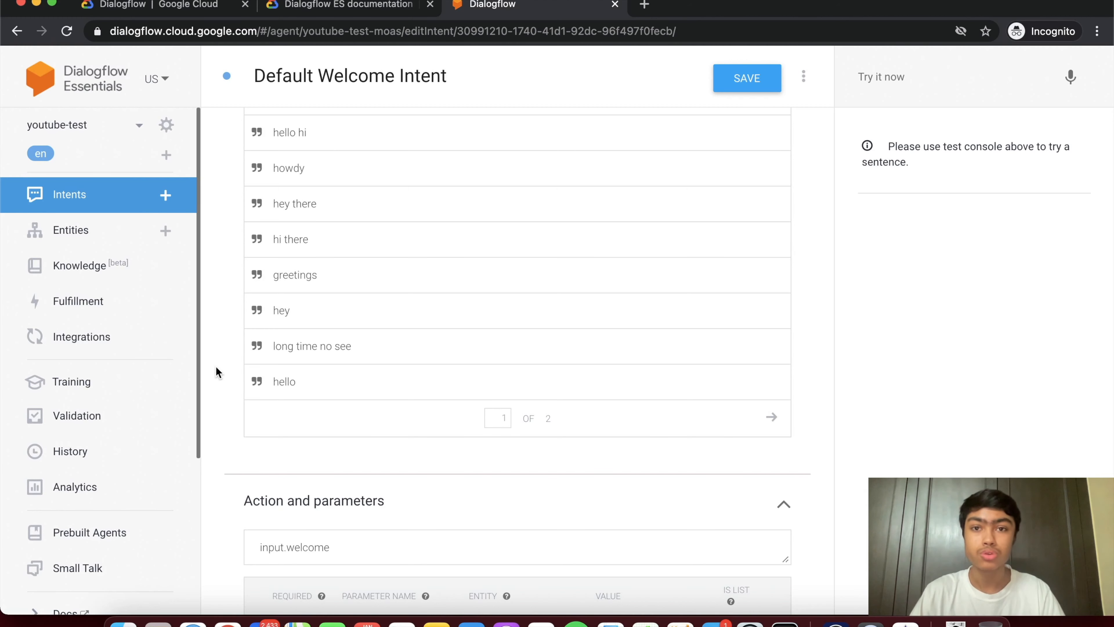
left_click(111, 196)
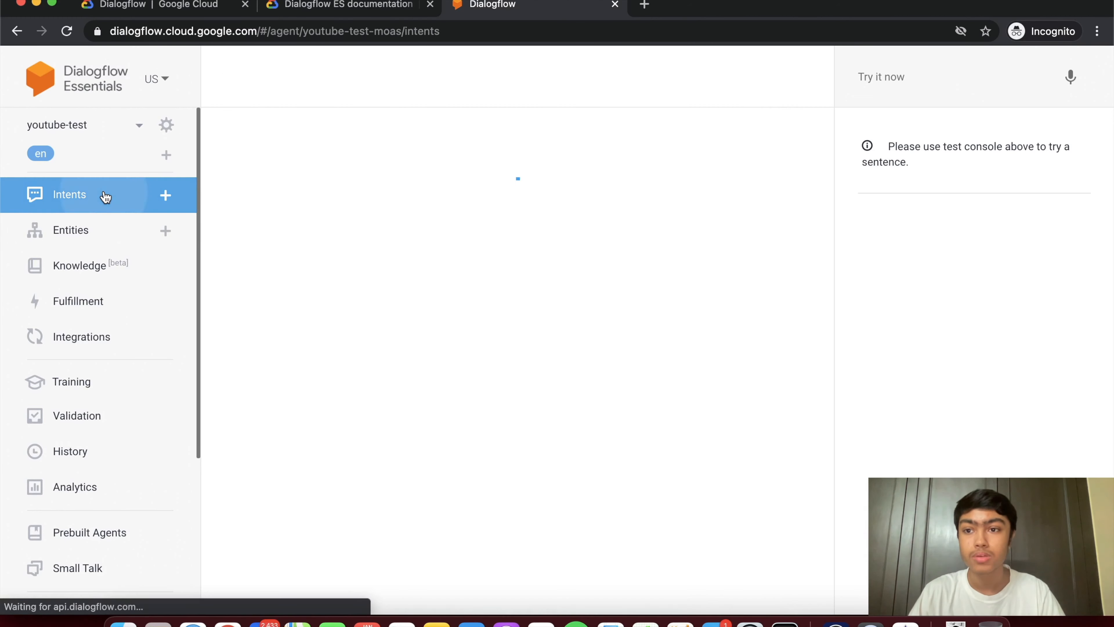
left_click(308, 189)
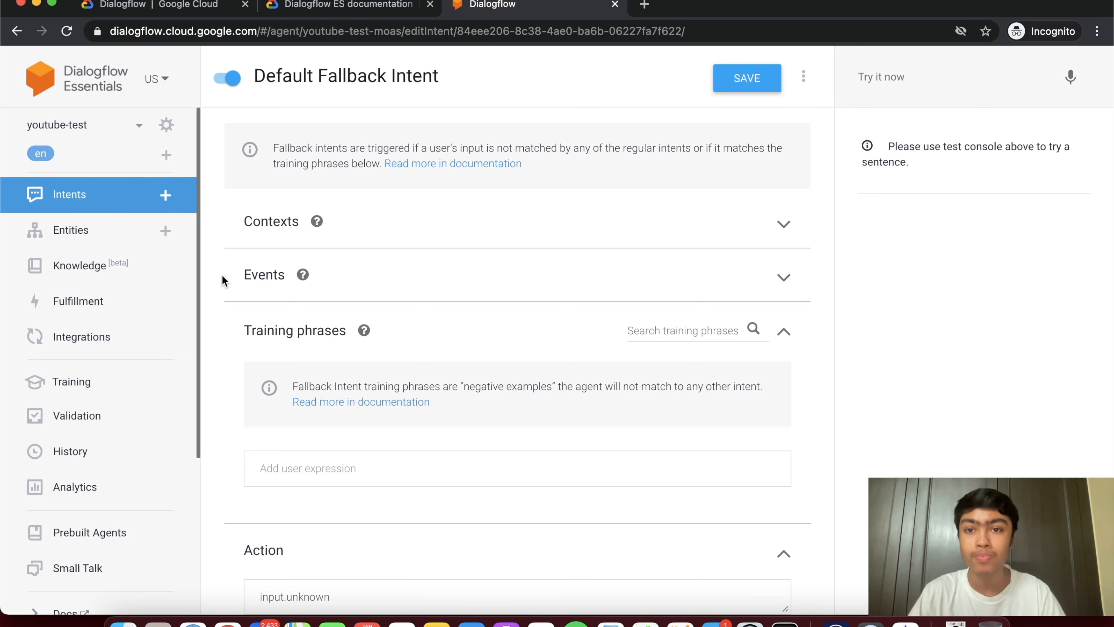
scroll(221, 274, "down", 10)
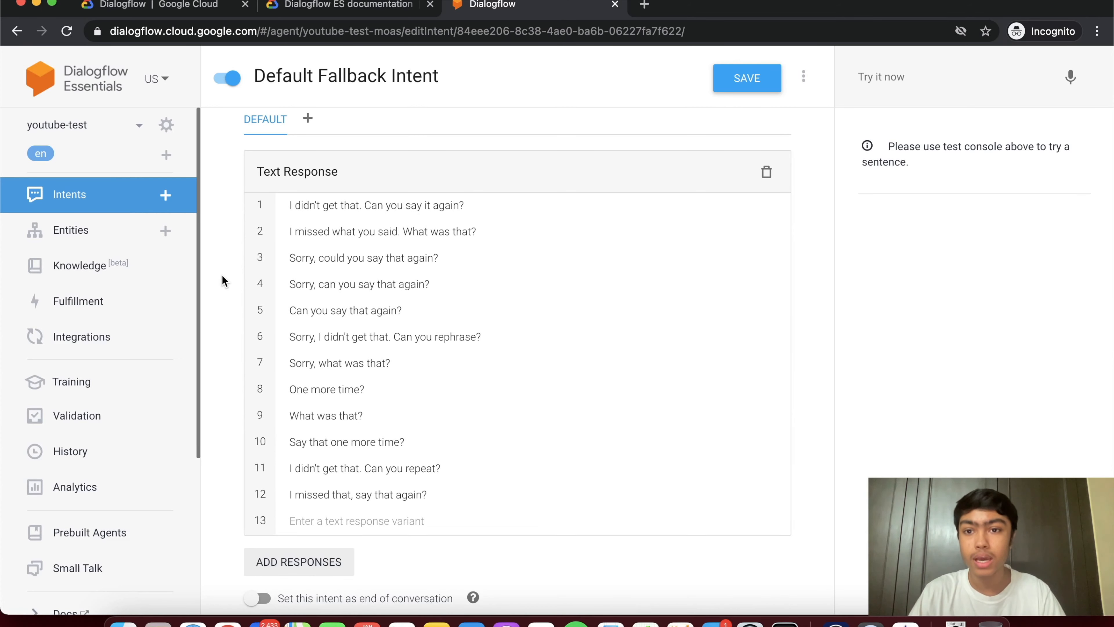
scroll(221, 274, "down", 1)
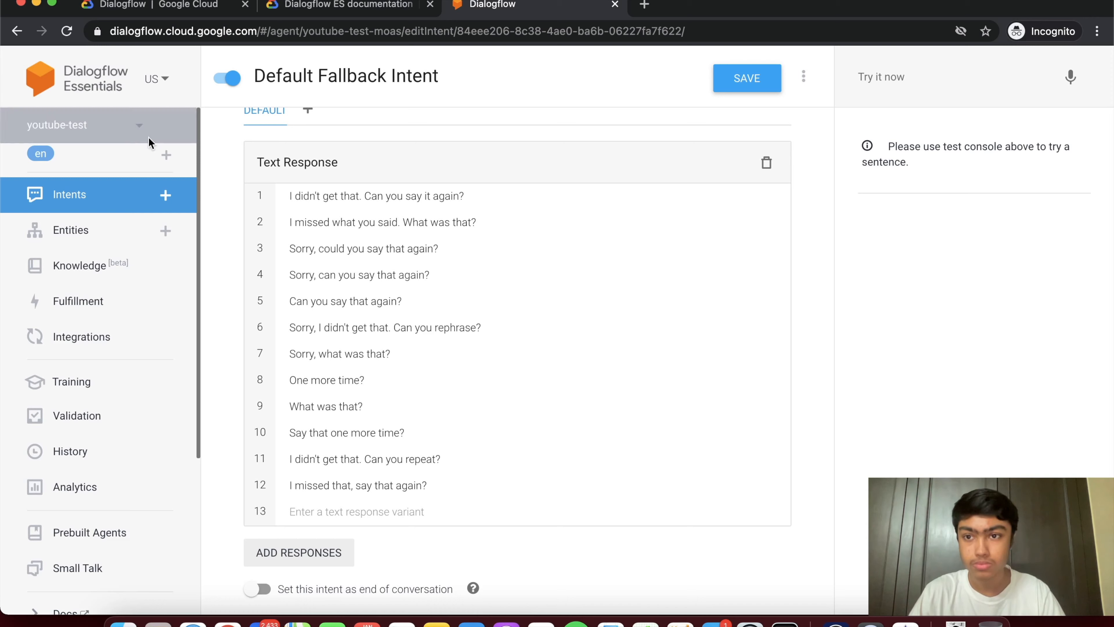
left_click(82, 202)
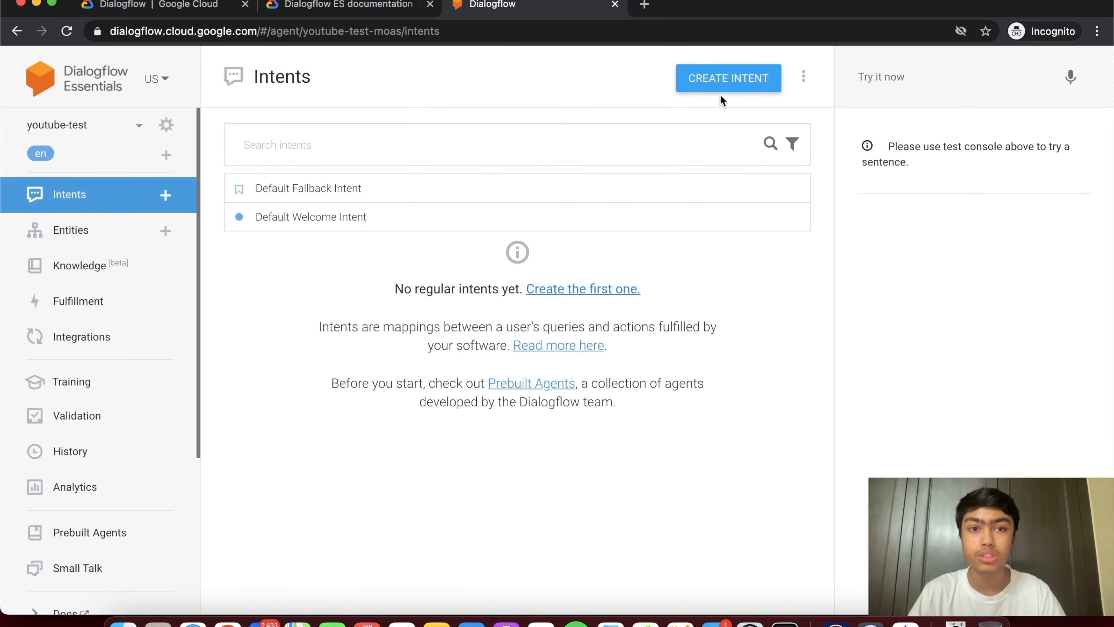
- Create a new intent named 'What is your name'
left_click(711, 85)
left_click(399, 77)
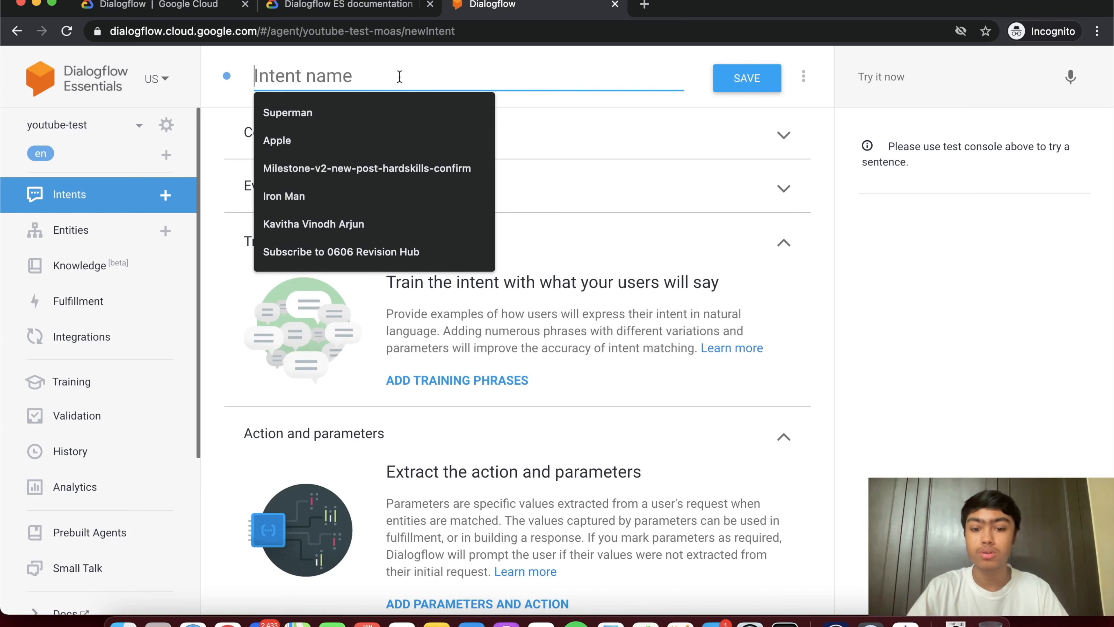
type("What is your name")
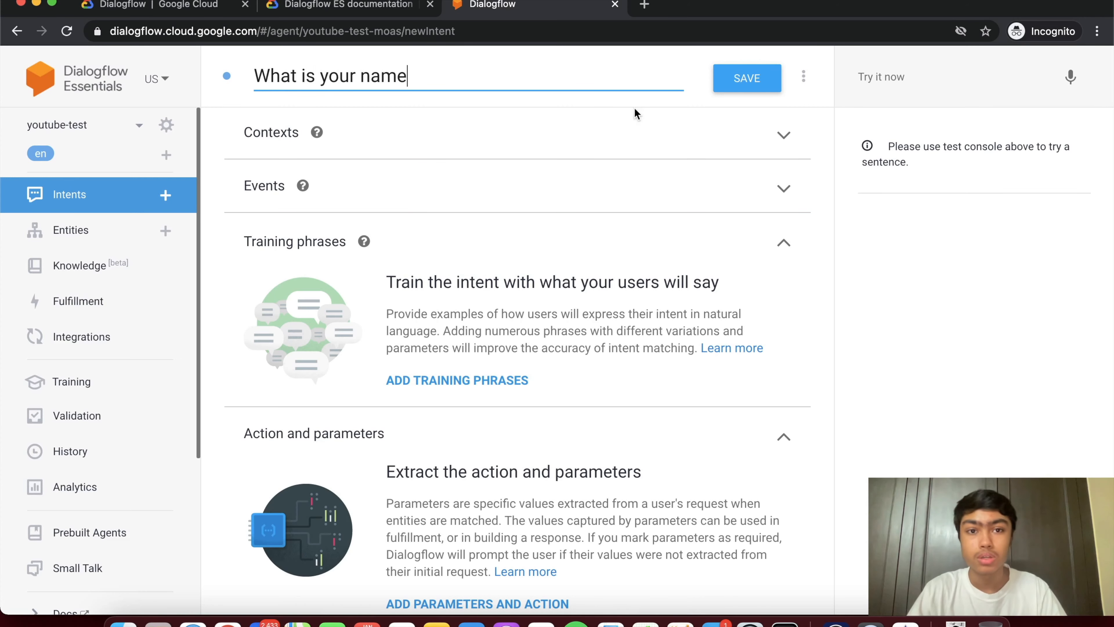
- Expand and collapse the Contexts and Events sections to inspect them
left_click(662, 144)
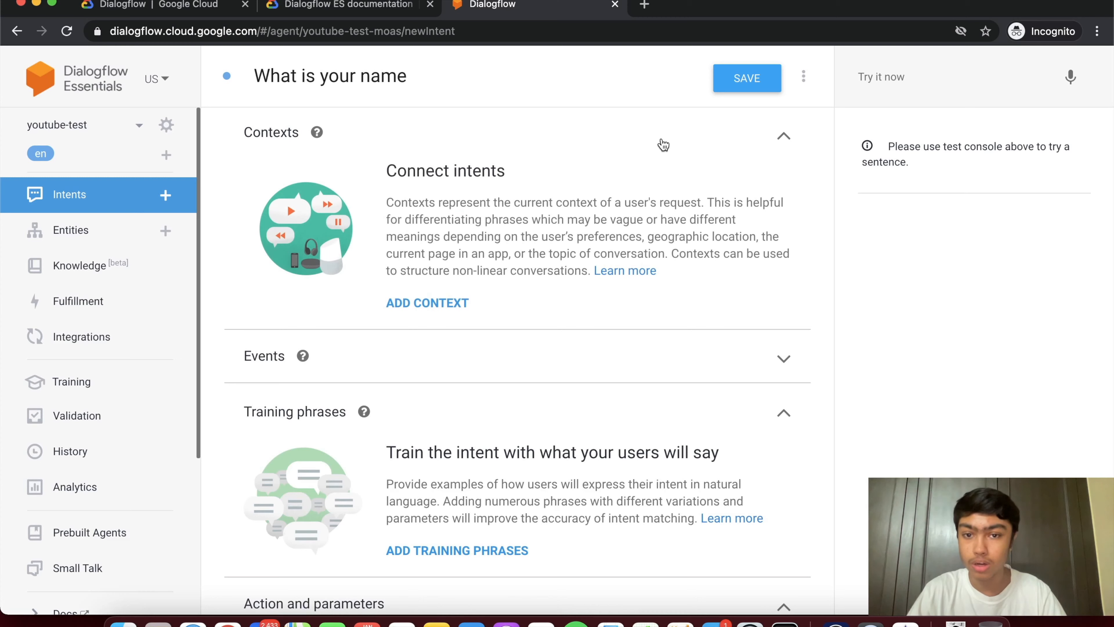
left_click(662, 145)
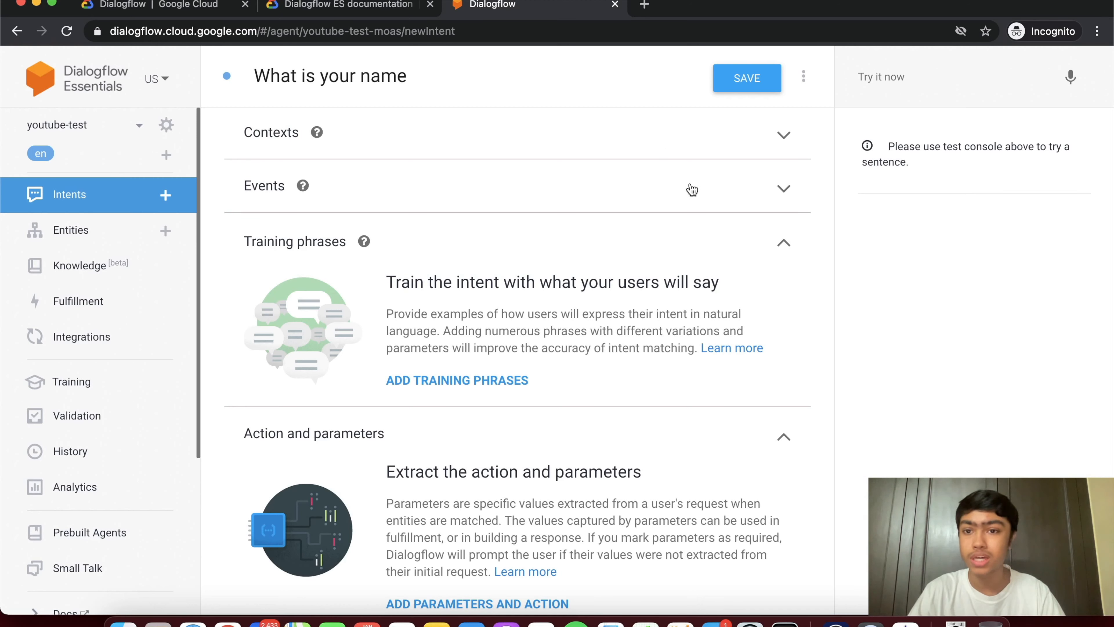
left_click(692, 190)
left_click(689, 187)
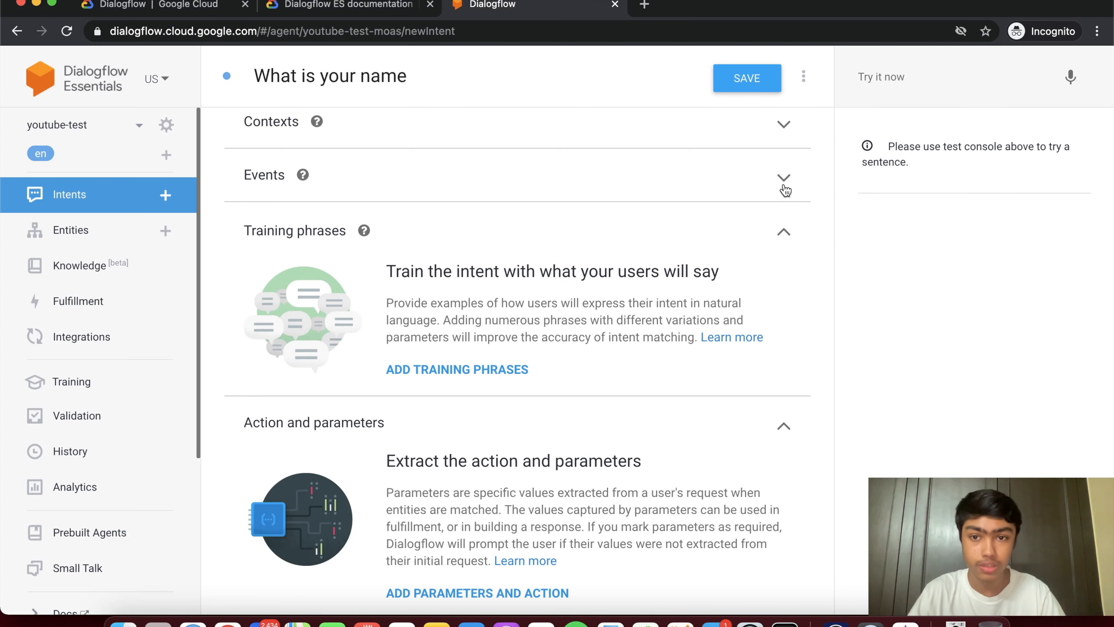
scroll(729, 259, "down", 3)
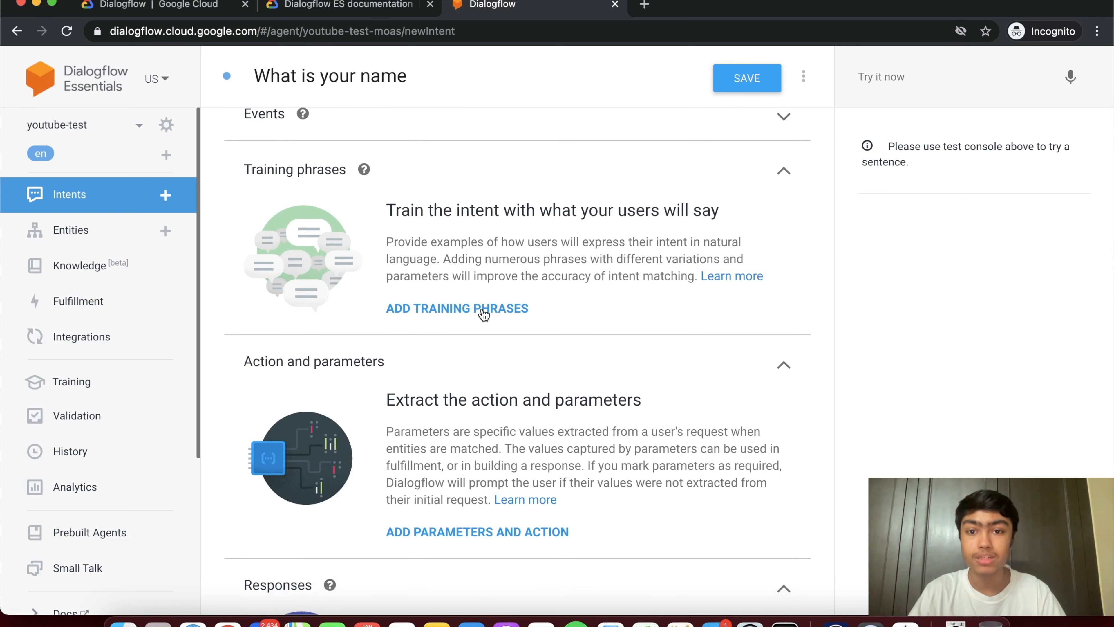
- Add 'what is your name' as the intent's first training phrase
left_click(483, 311)
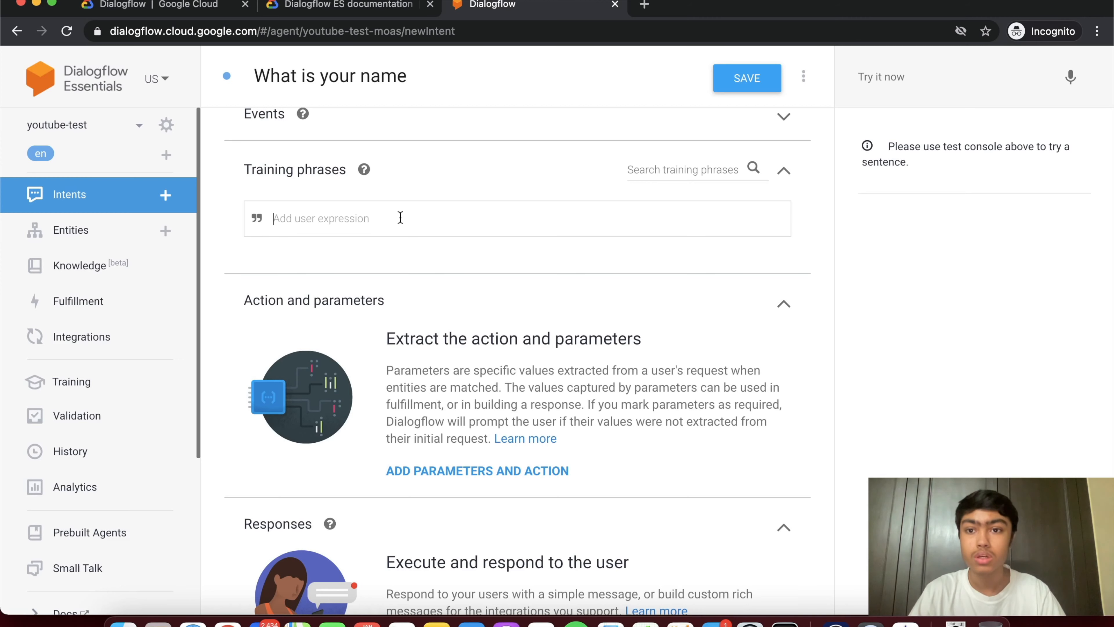
scroll(400, 219, "up", 3)
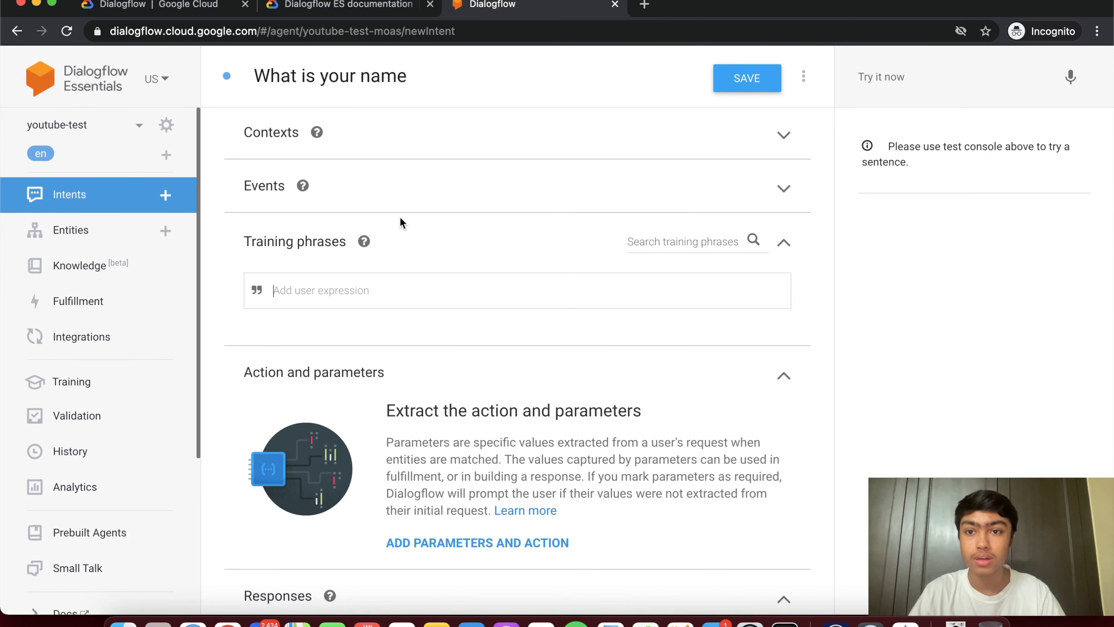
type("wha")
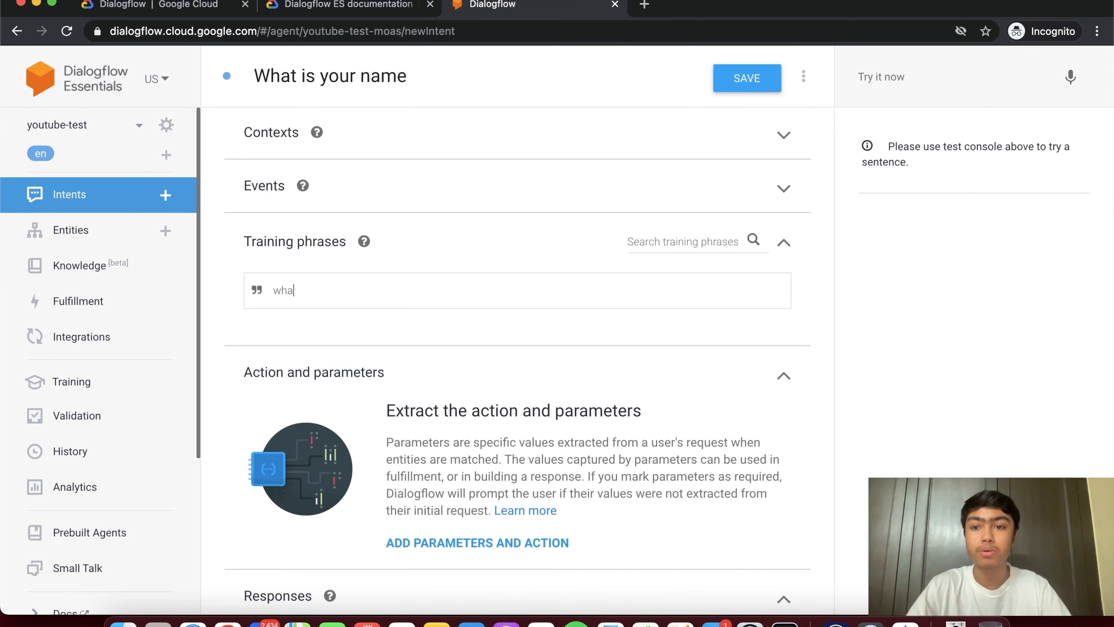
type("t is your ")
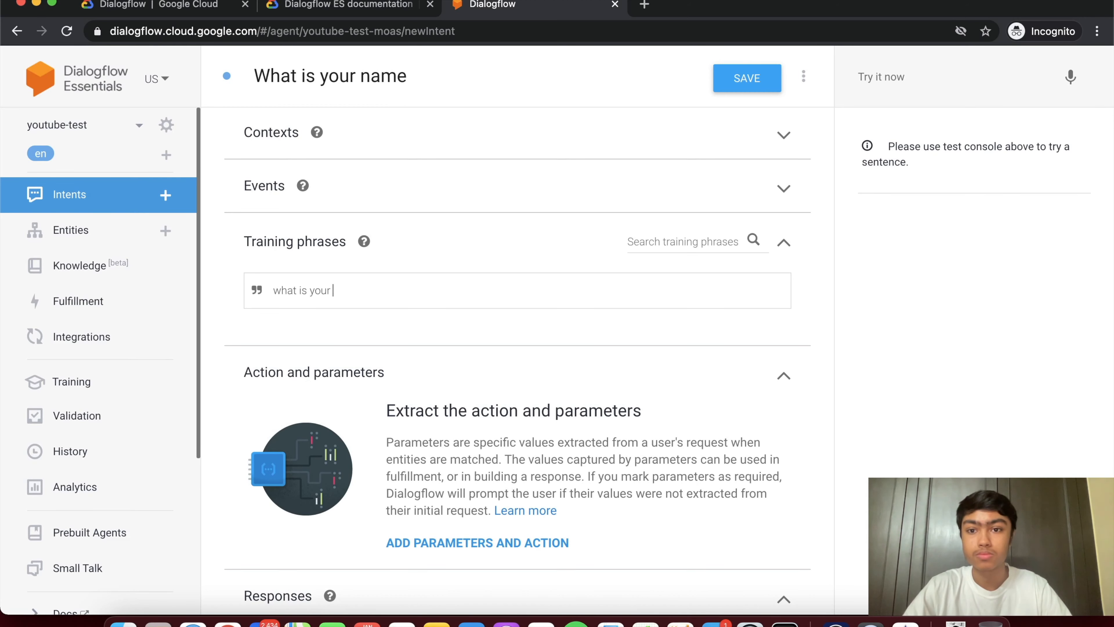
type("name")
key("Return")
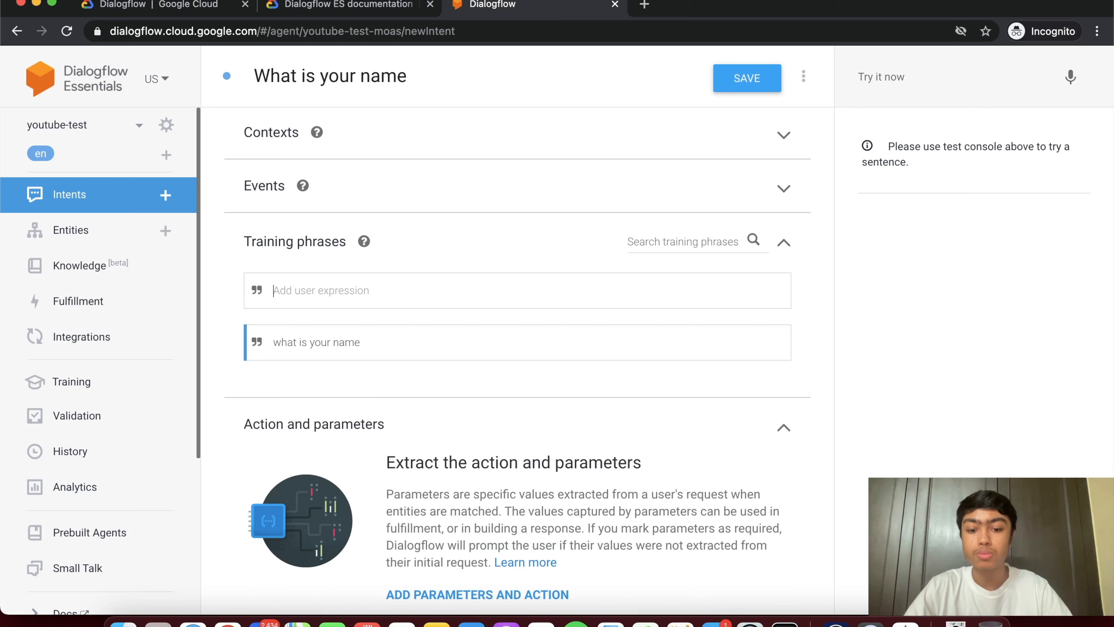
- Add the training phrases name?, what's your name? and your name?
type("name?")
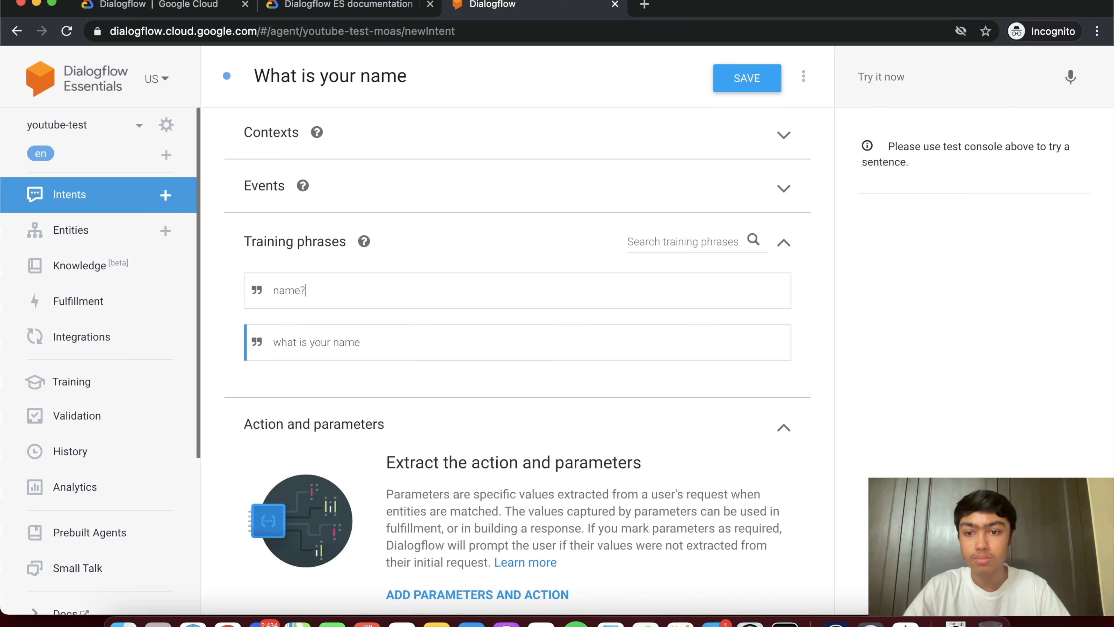
key("Return")
type("wha")
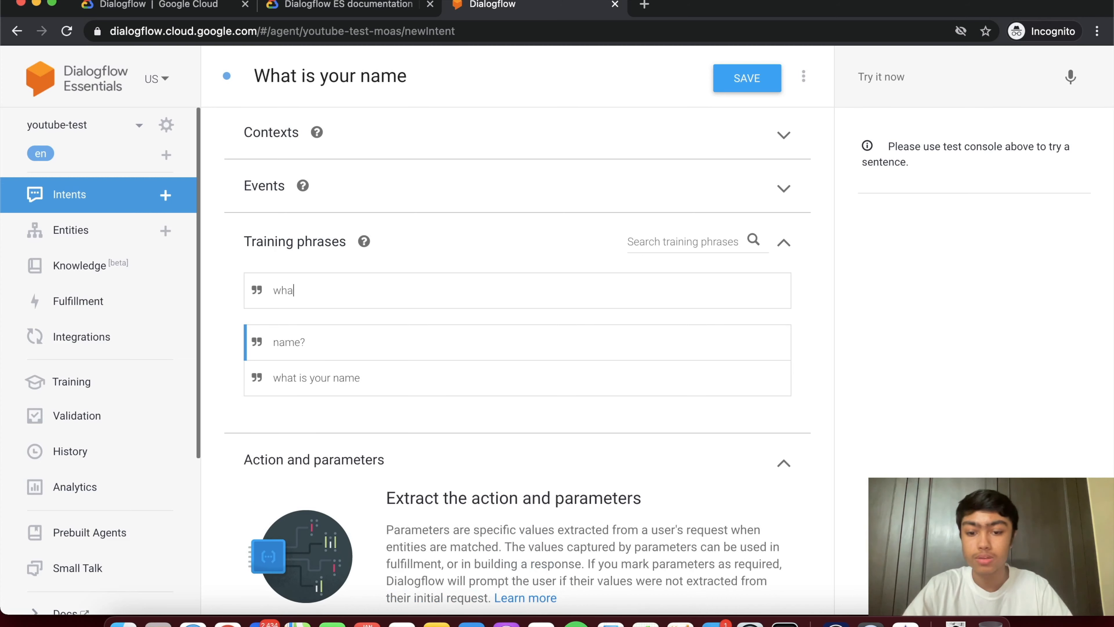
type("t's your name?")
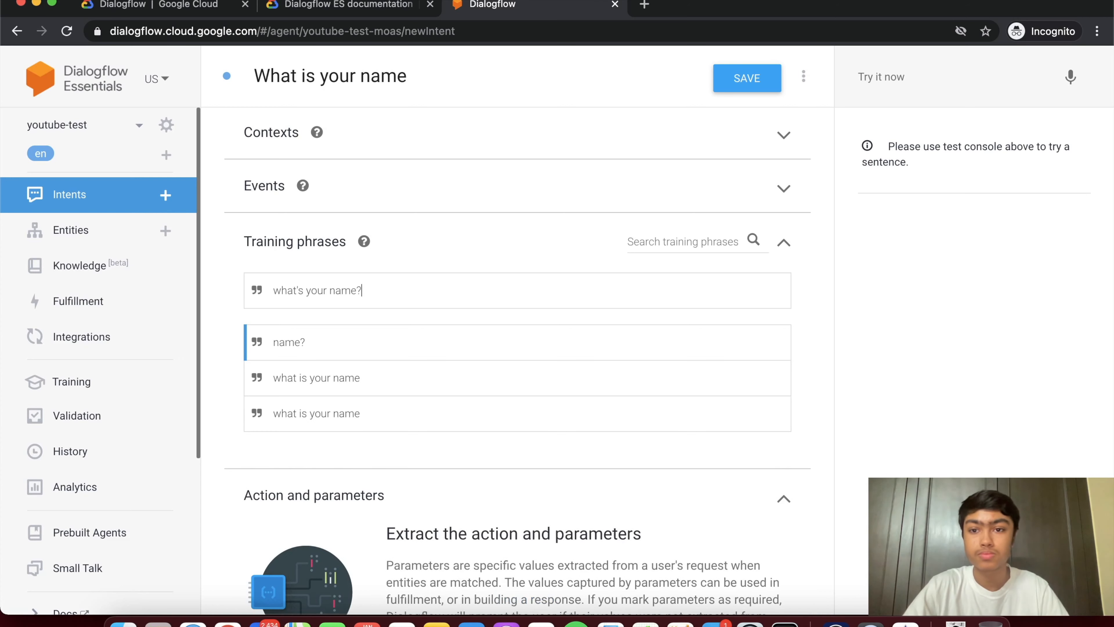
key("Return")
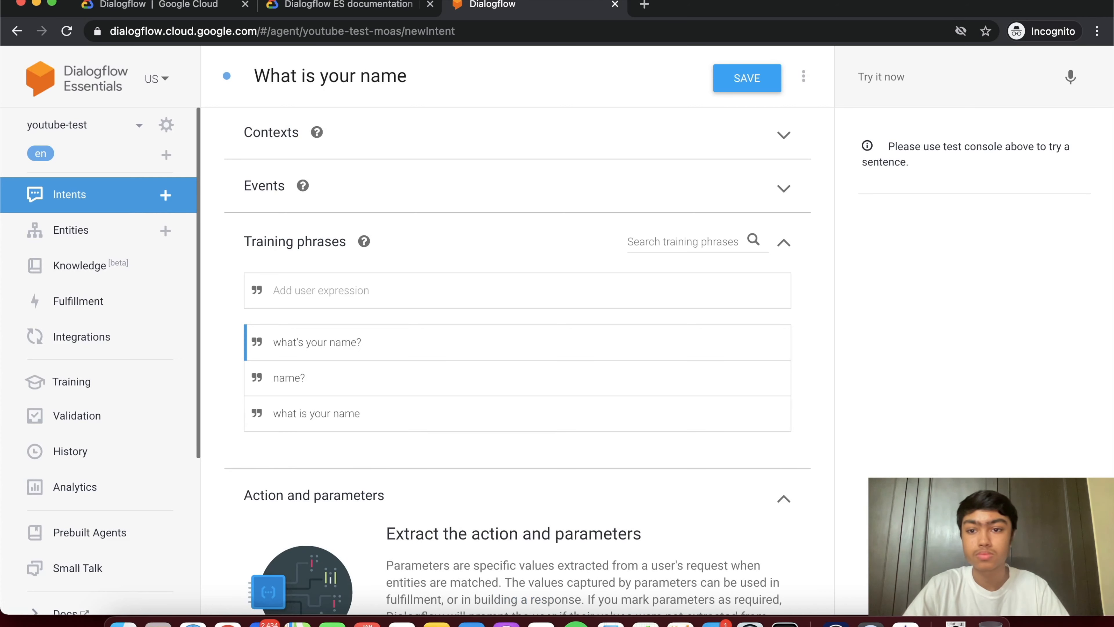
type("your name?")
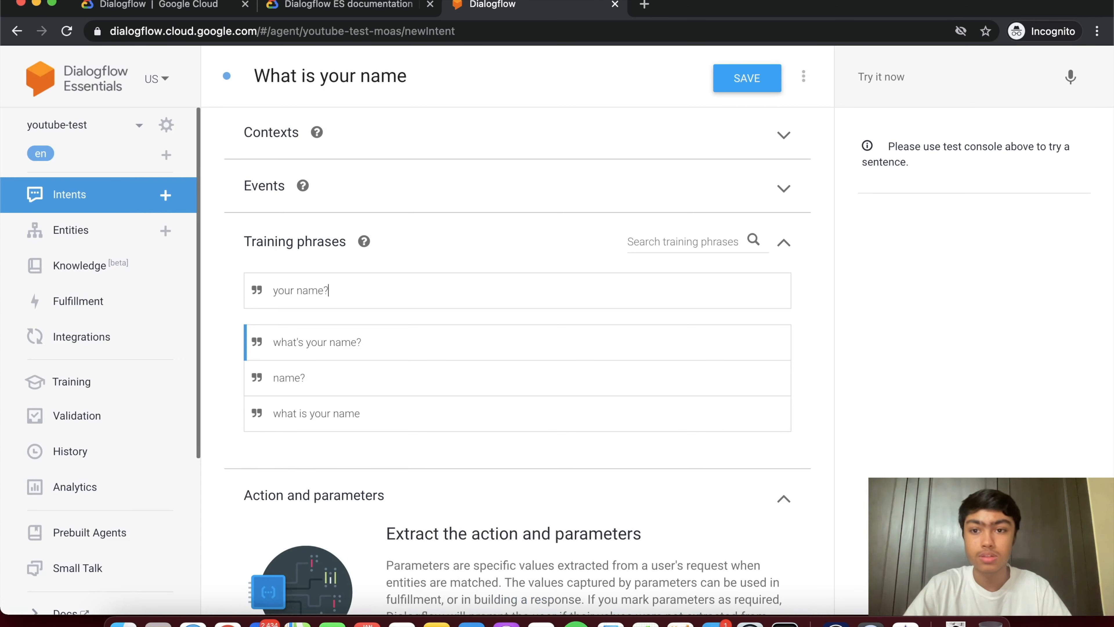
key("Return")
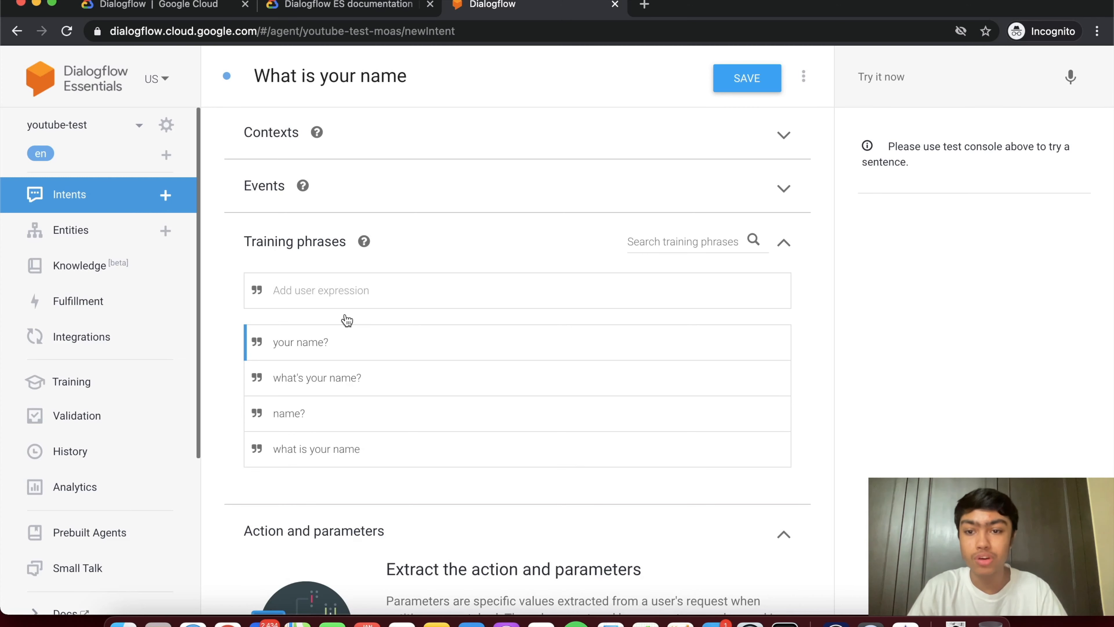
scroll(226, 358, "down", 2)
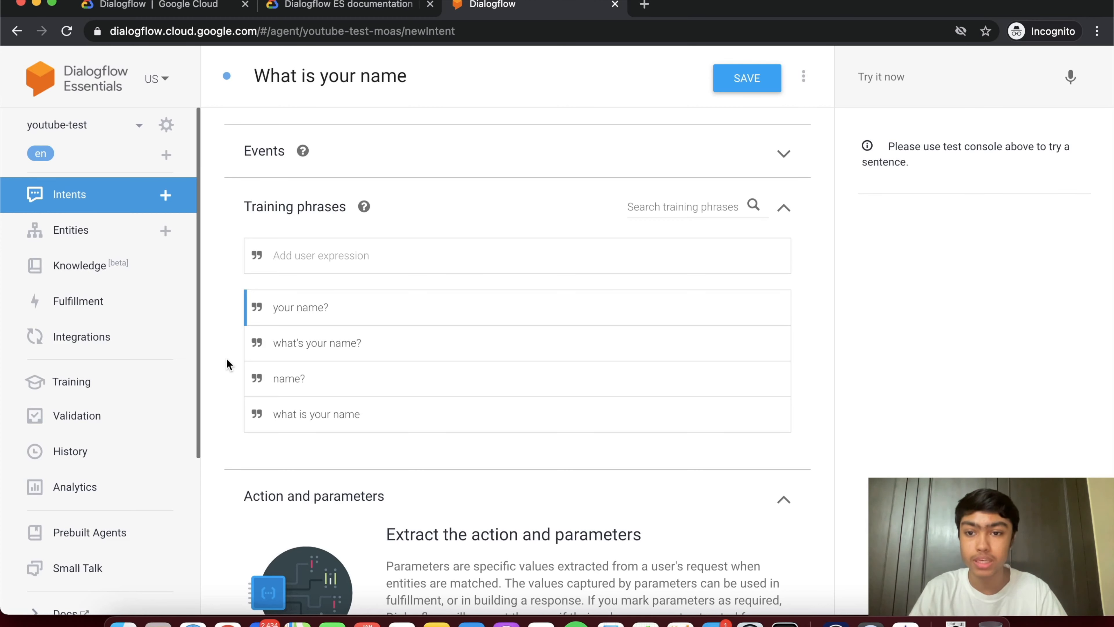
scroll(227, 364, "down", 1)
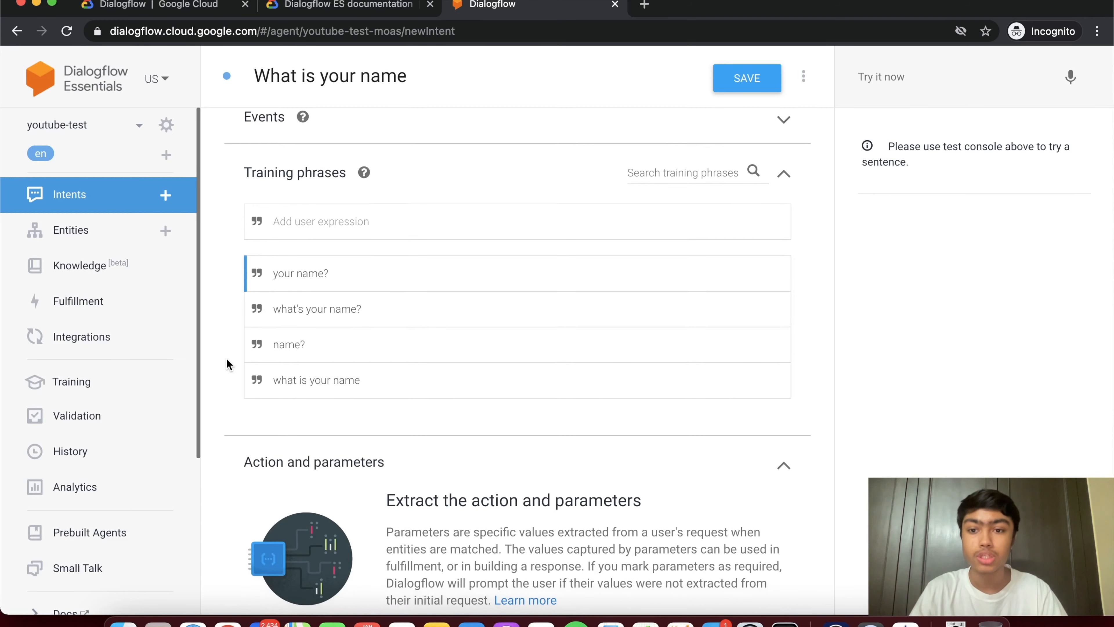
scroll(226, 364, "down", 1)
scroll(226, 358, "down", 5)
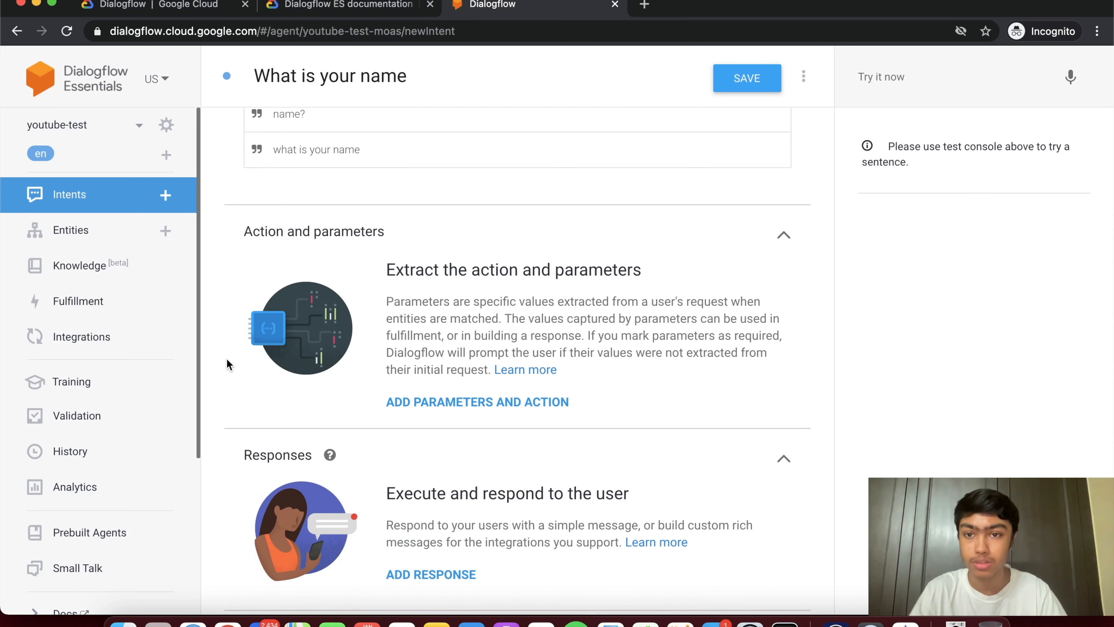
scroll(226, 364, "up", 3)
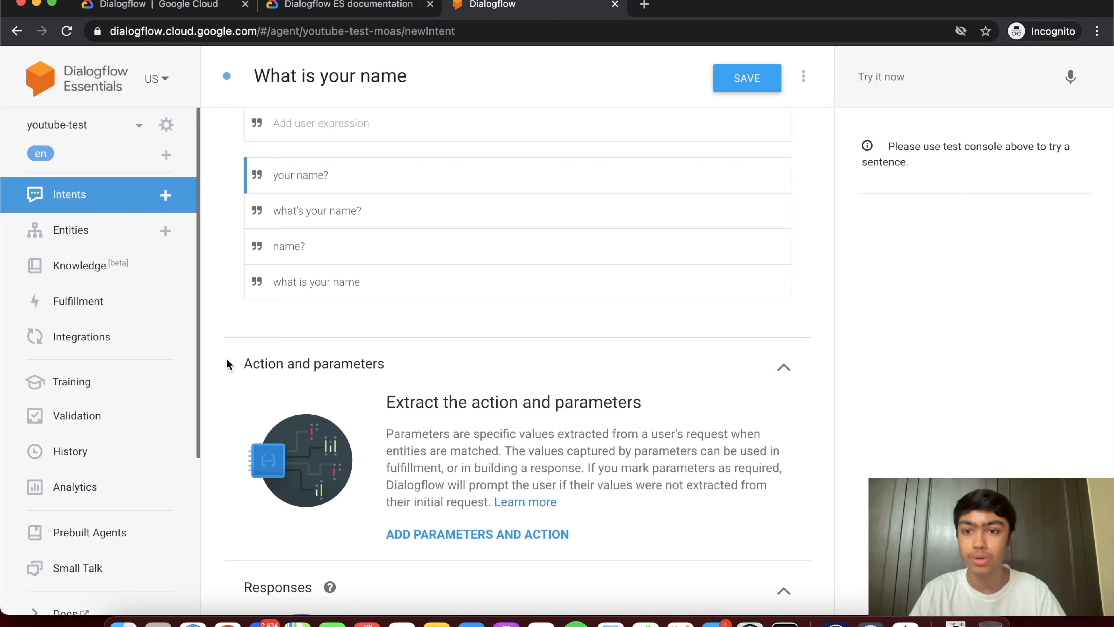
scroll(228, 364, "down", 5)
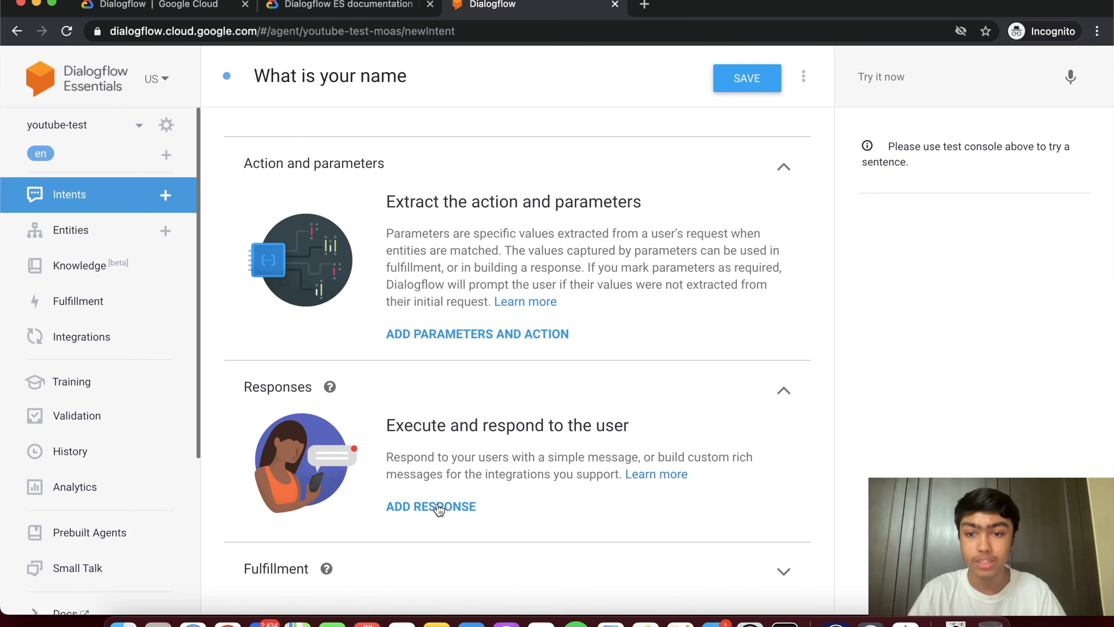
- Add text responses 'Hi, my name is test!' and 'Hello, I'm test.'
left_click(438, 506)
scroll(437, 508, "down", 3)
left_click(341, 422)
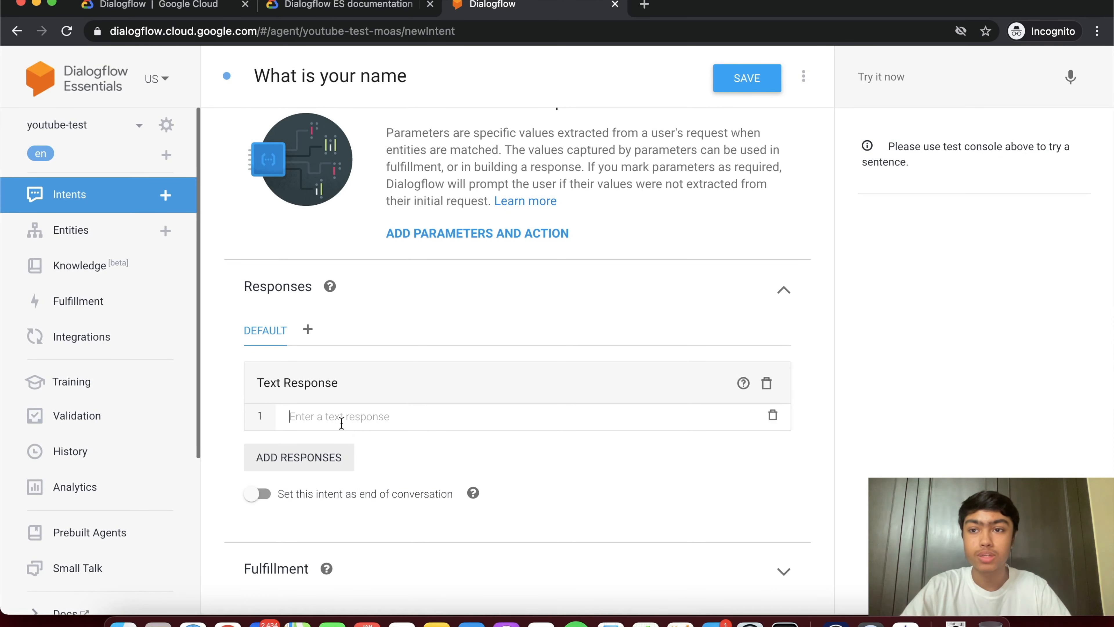
type("H")
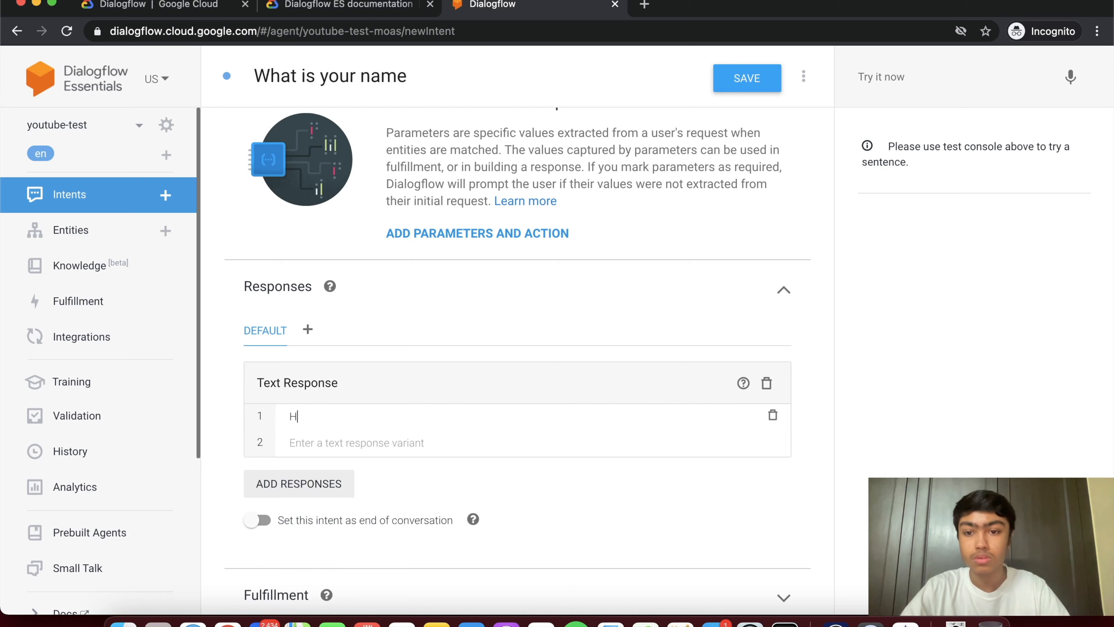
type("i, m")
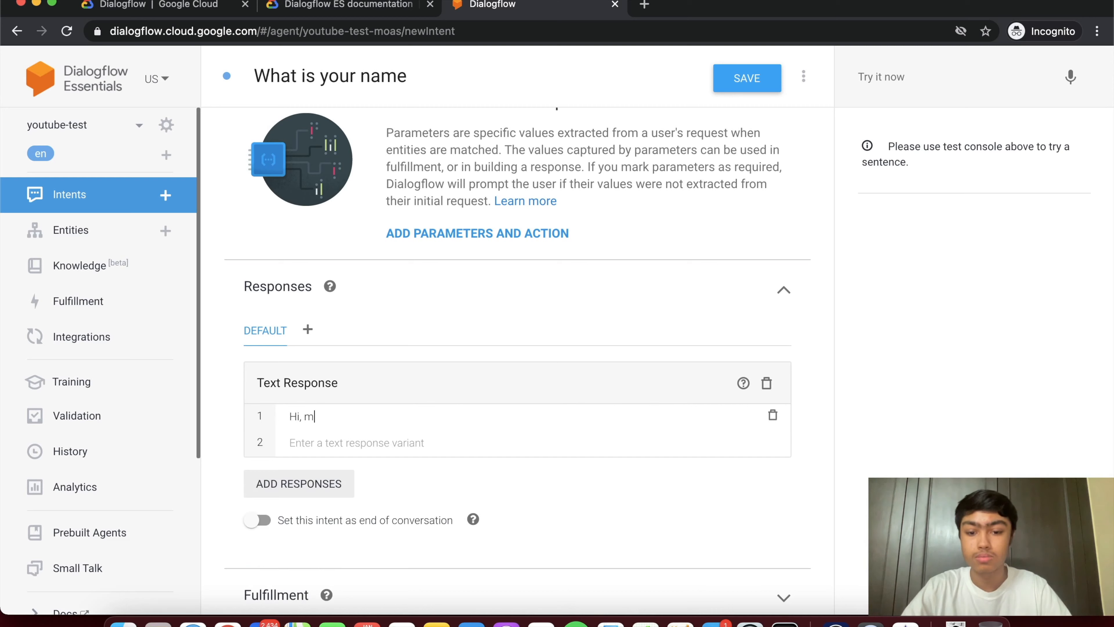
type("y name is test! ")
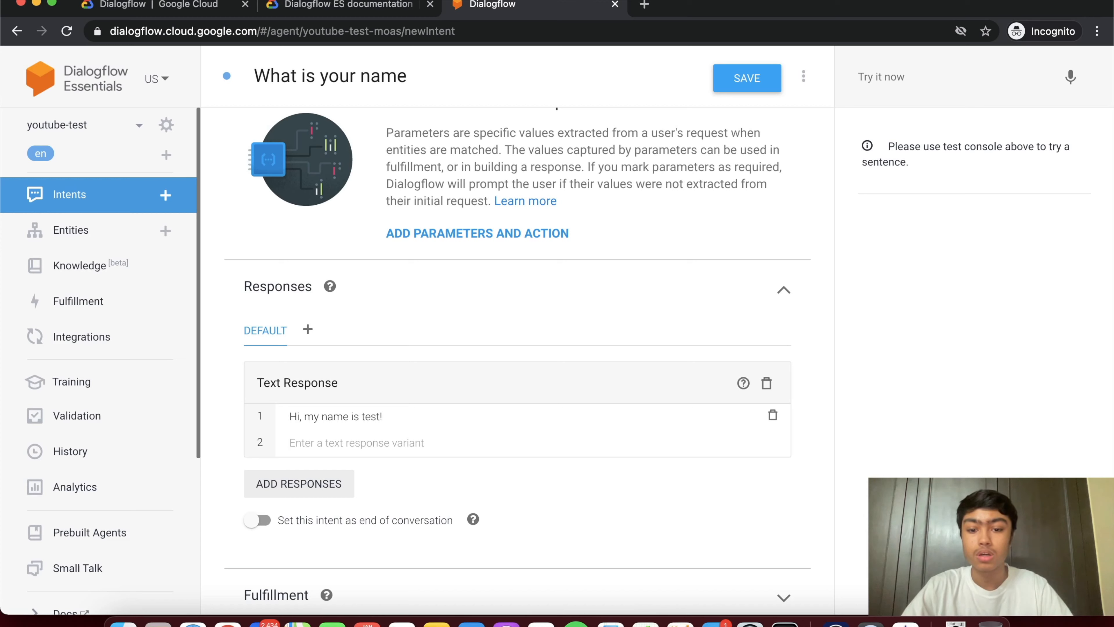
type("Hell")
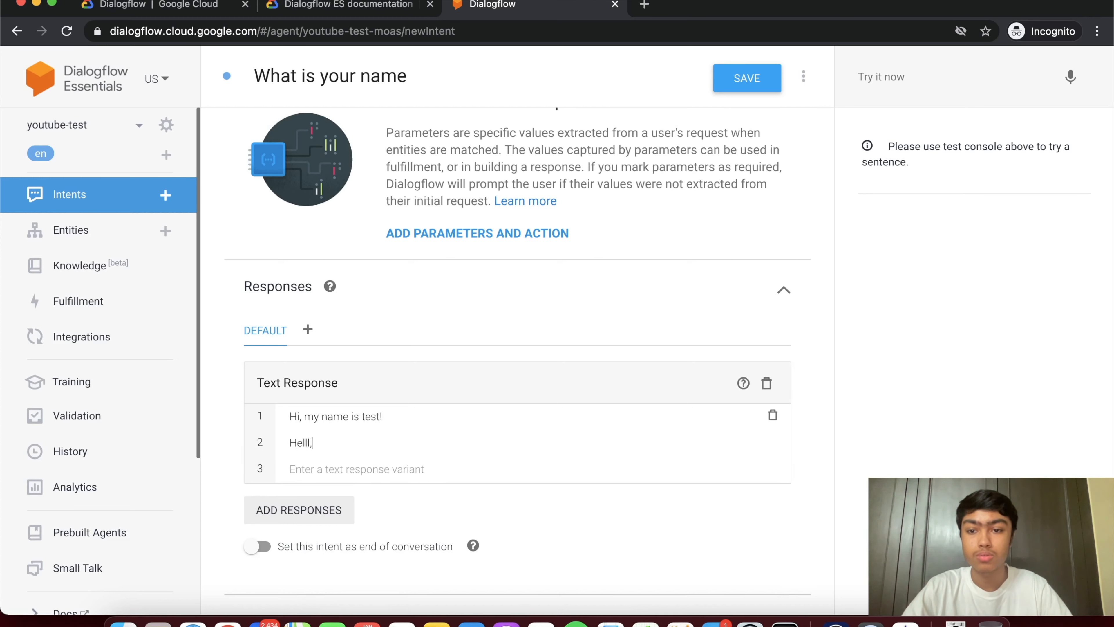
type("o, I'm ")
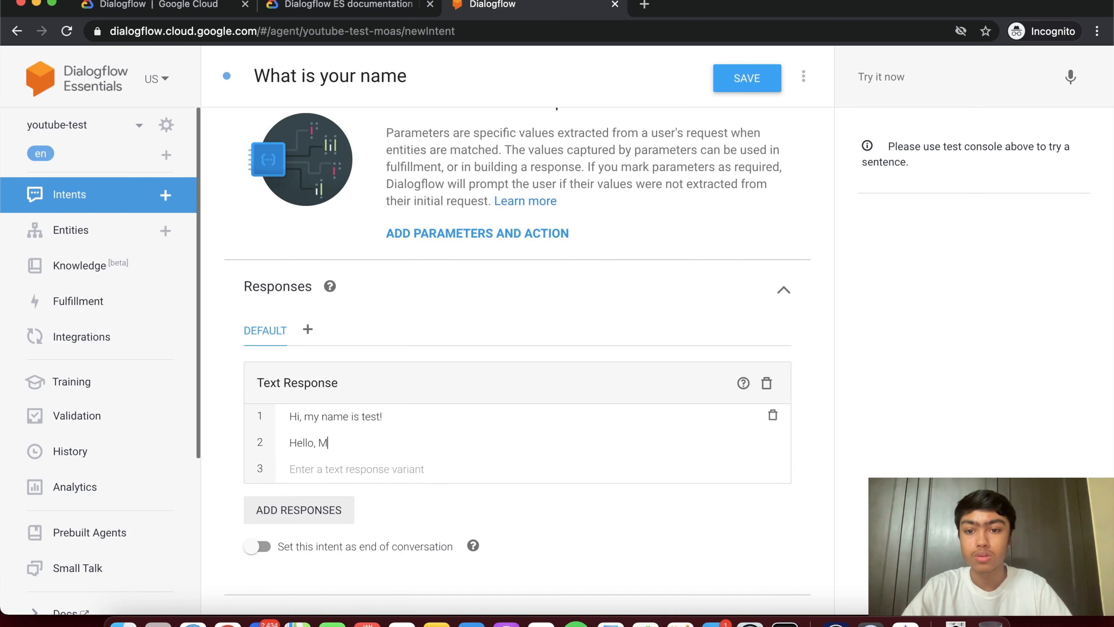
type("test.")
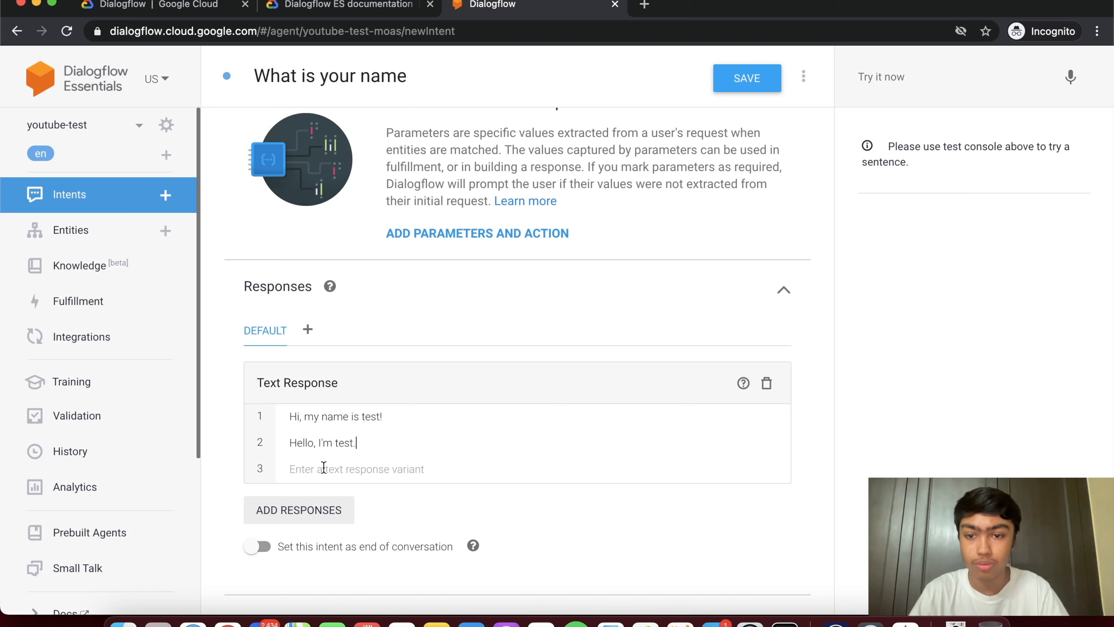
- Expand the Fulfillment section to inspect the intent's fulfillment settings
scroll(318, 456, "down", 2)
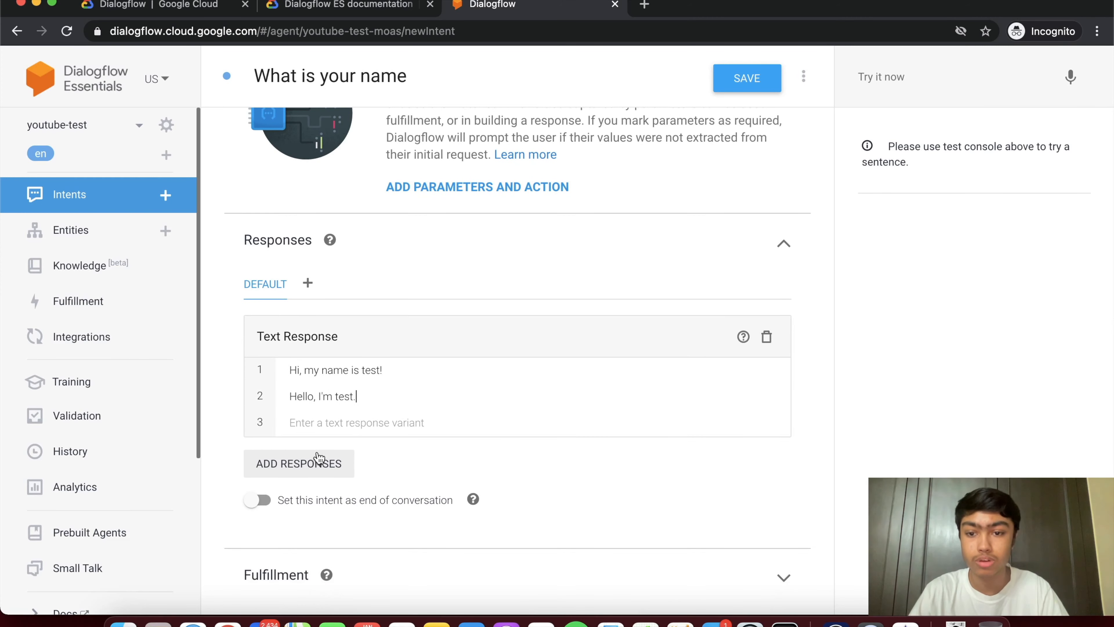
scroll(318, 459, "down", 1)
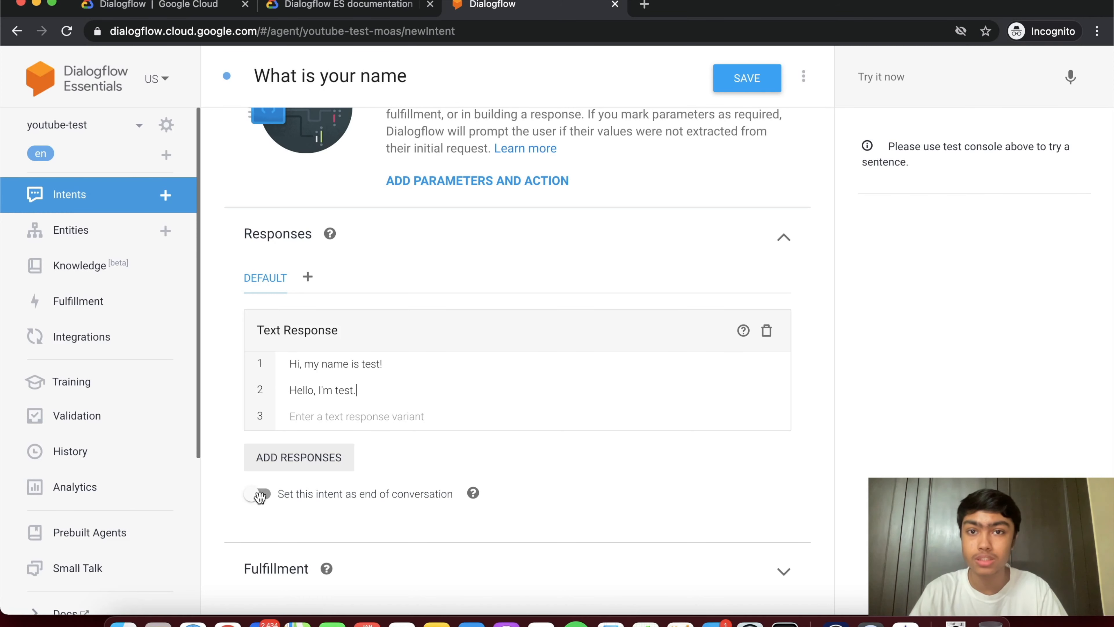
left_click(402, 575)
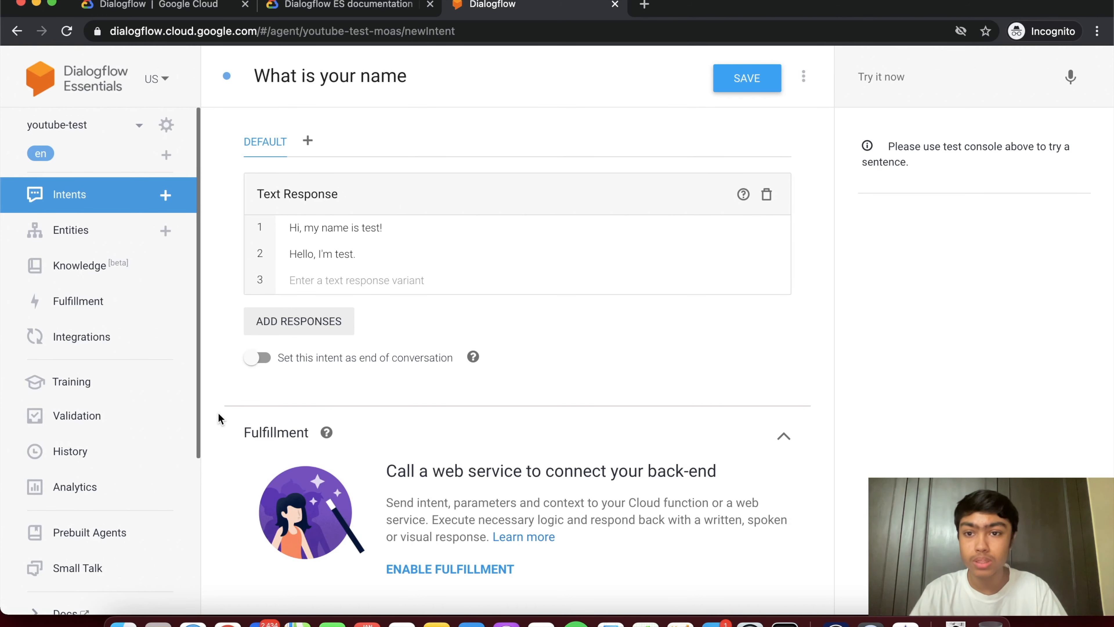
scroll(218, 414, "up", 2)
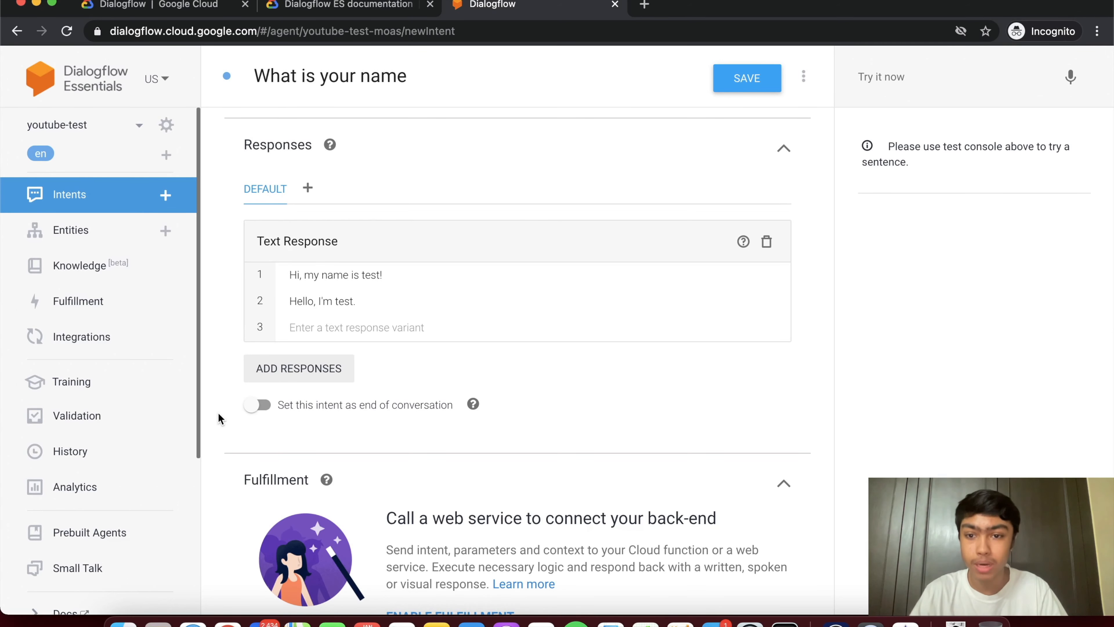
scroll(219, 398, "down", 2)
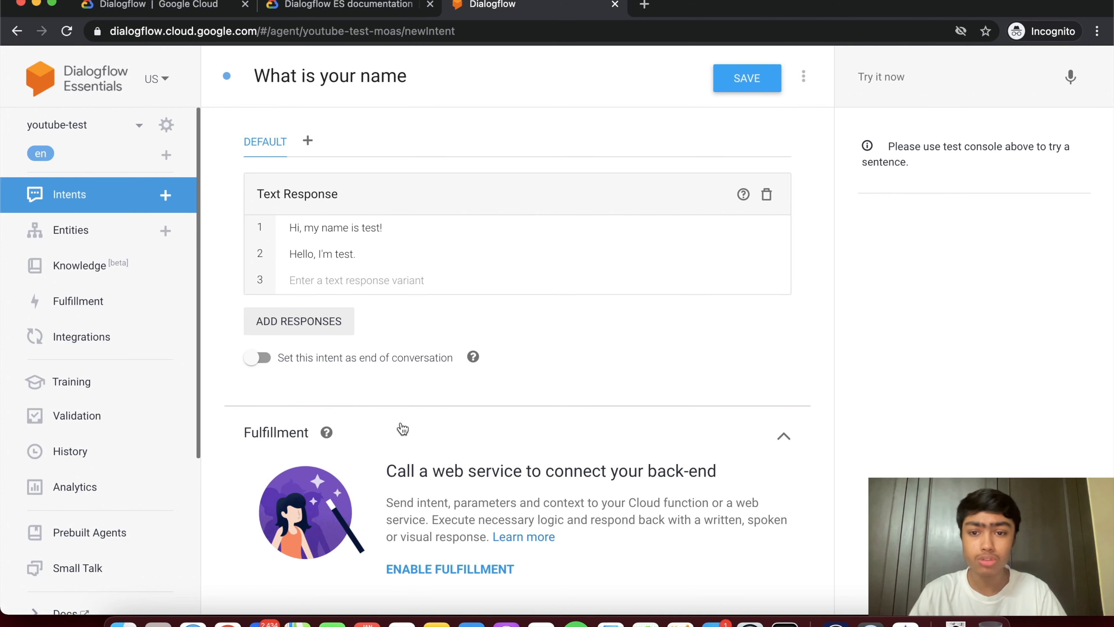
scroll(402, 429, "up", 5)
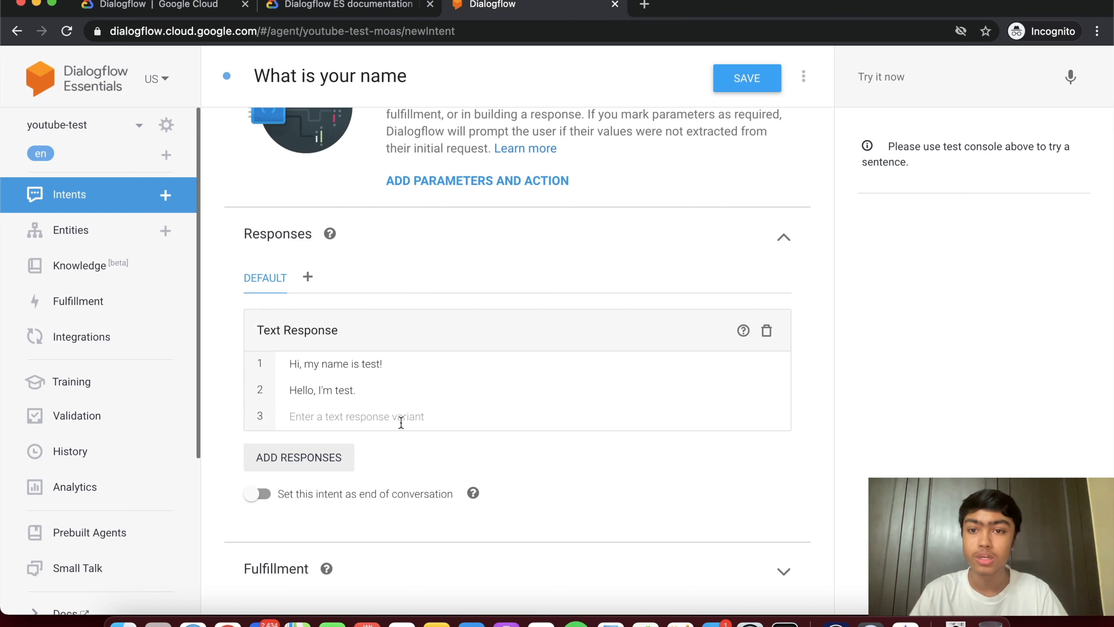
- Save the 'What is your name' intent and go back to the Intents list
left_click(754, 89)
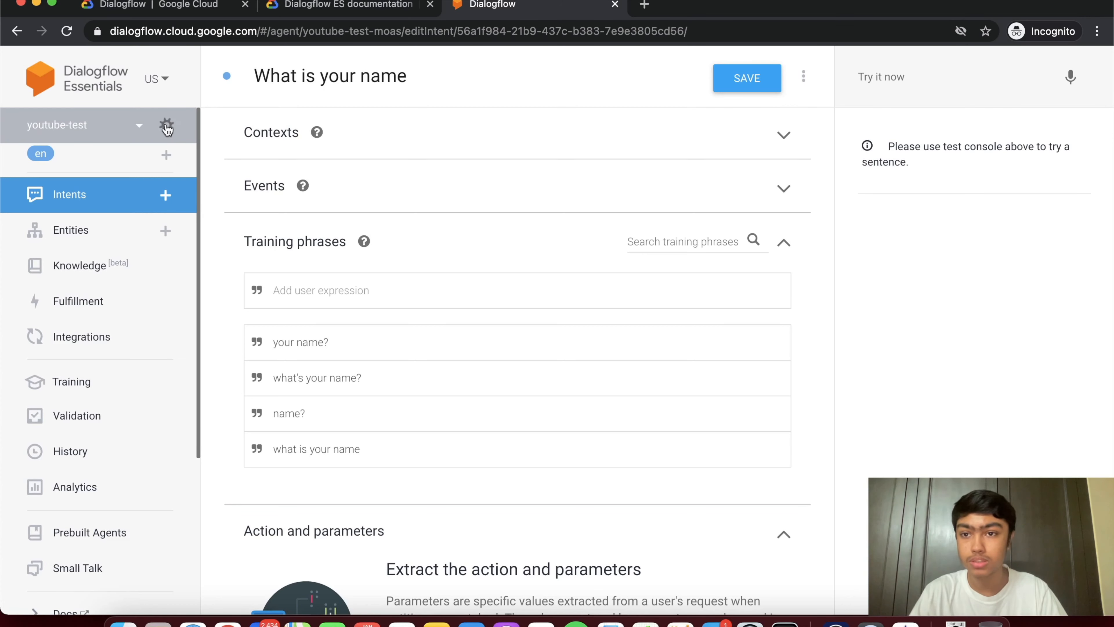
left_click(96, 202)
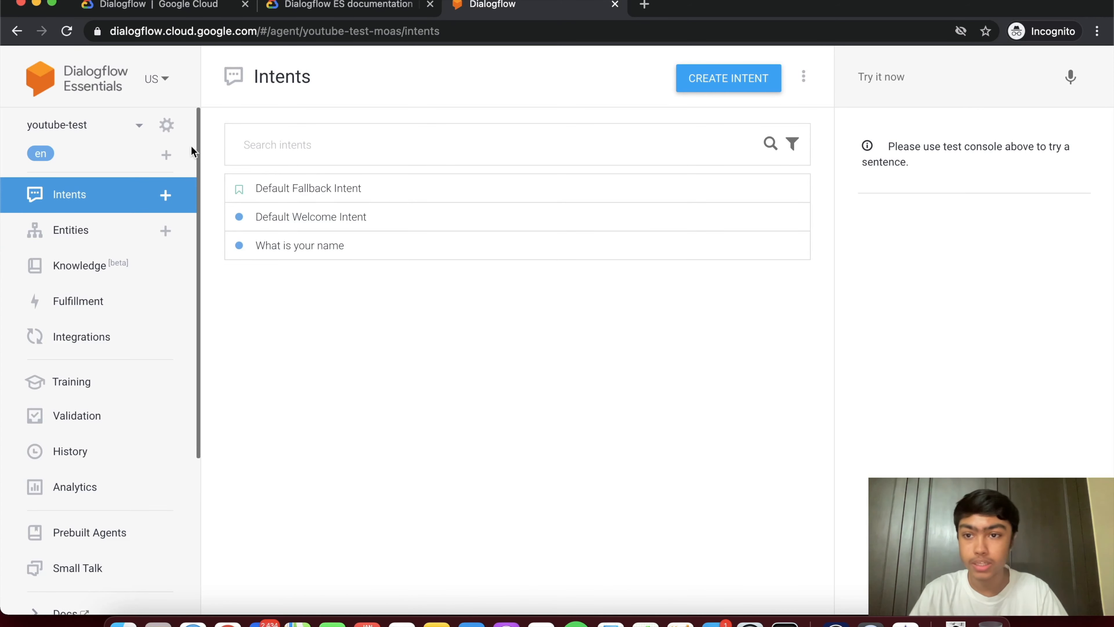
- Create a new intent named 'user-telling-their-name'
left_click(165, 195)
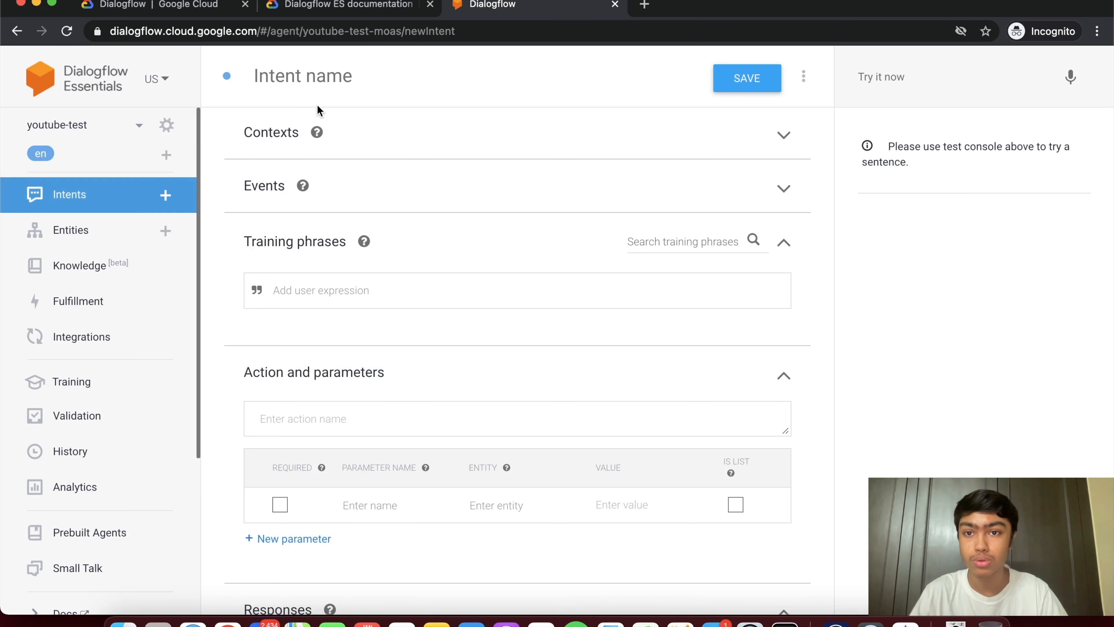
left_click(322, 84)
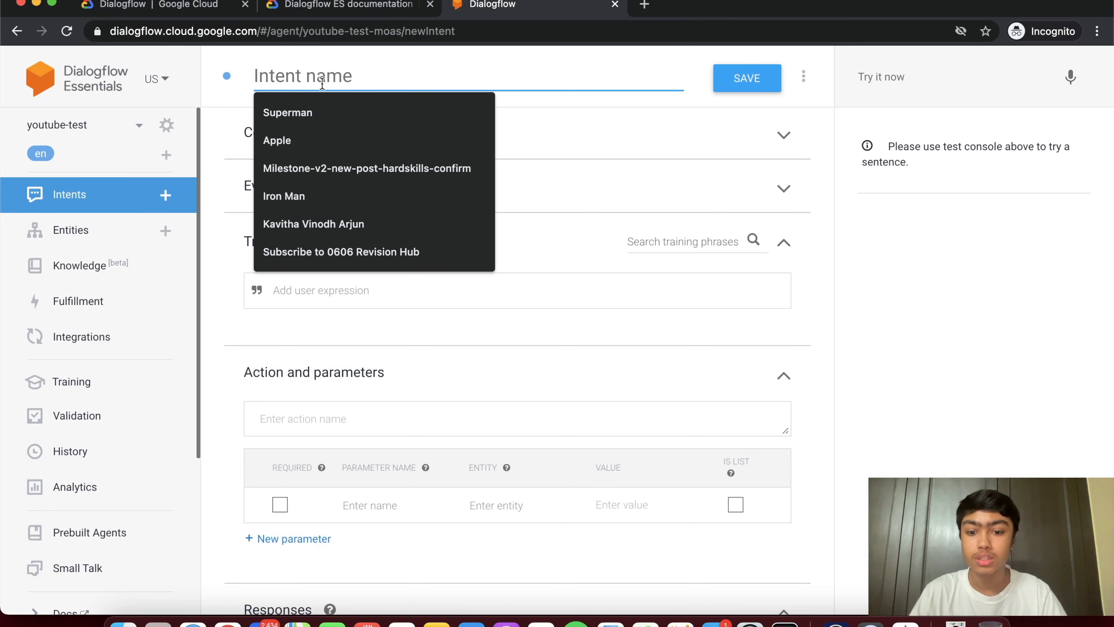
type("us")
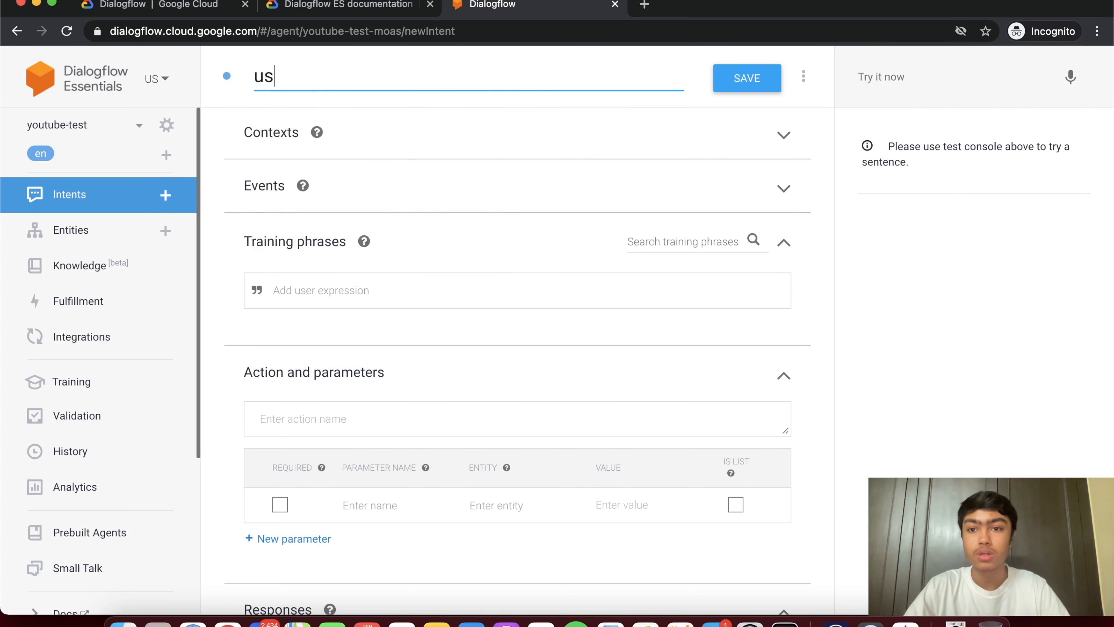
type("er-telling")
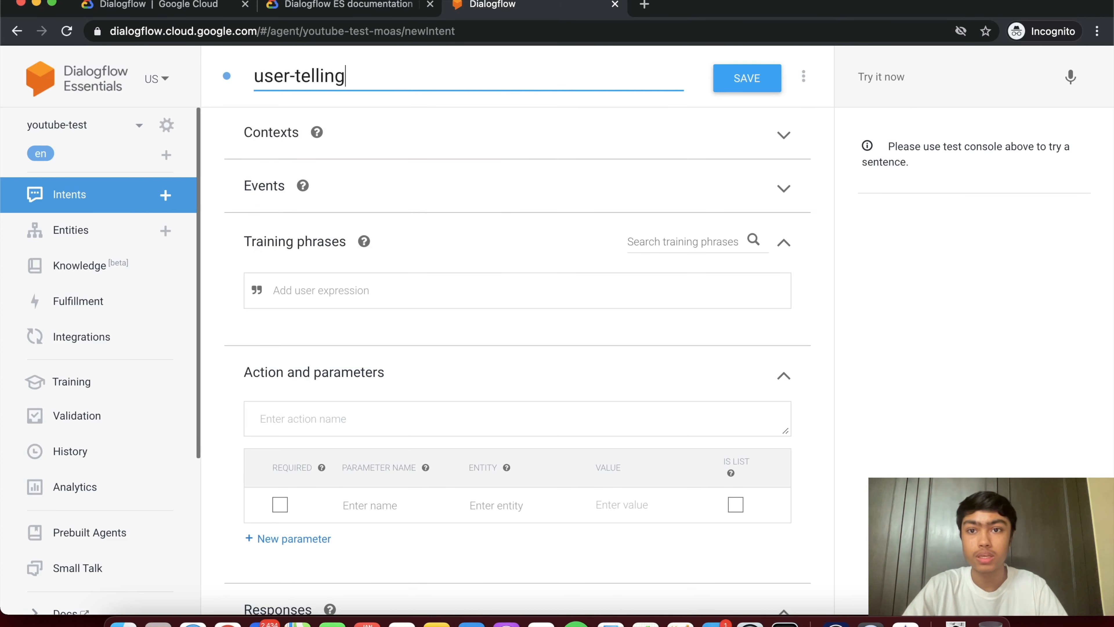
type("-their-name")
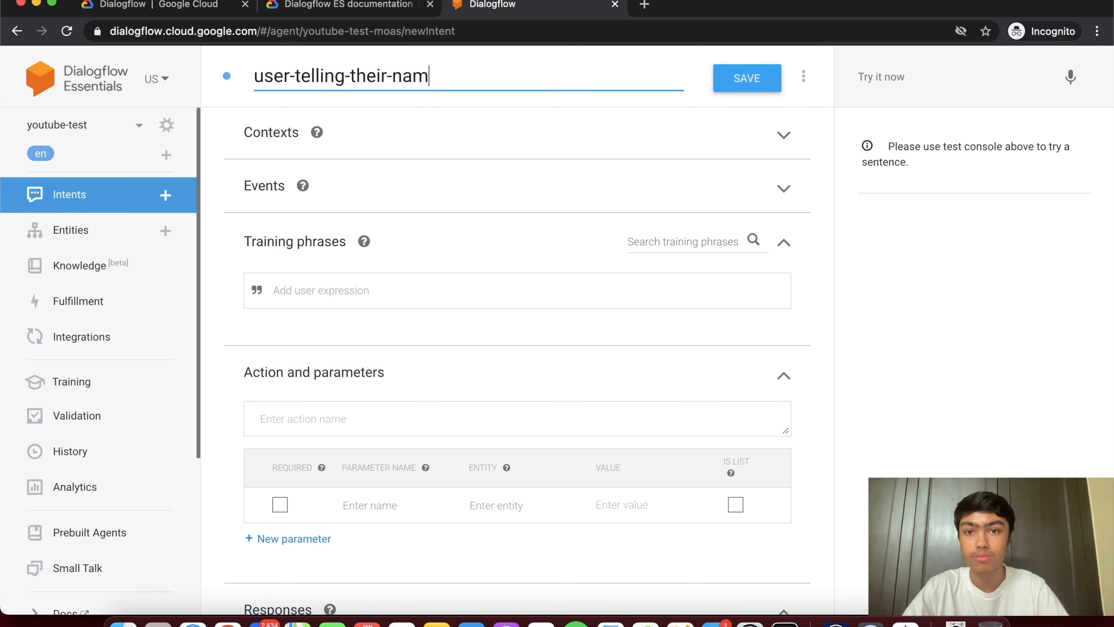
left_click(343, 292)
- Replace the intent name with 'internet not working'
triple_click(440, 78)
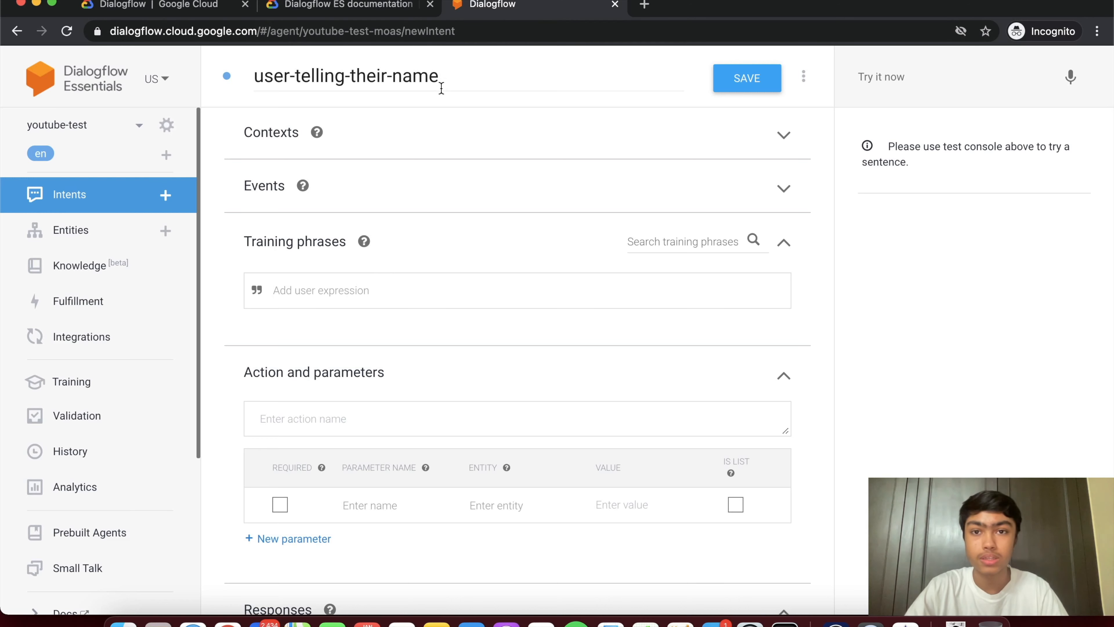
key("BackSpace")
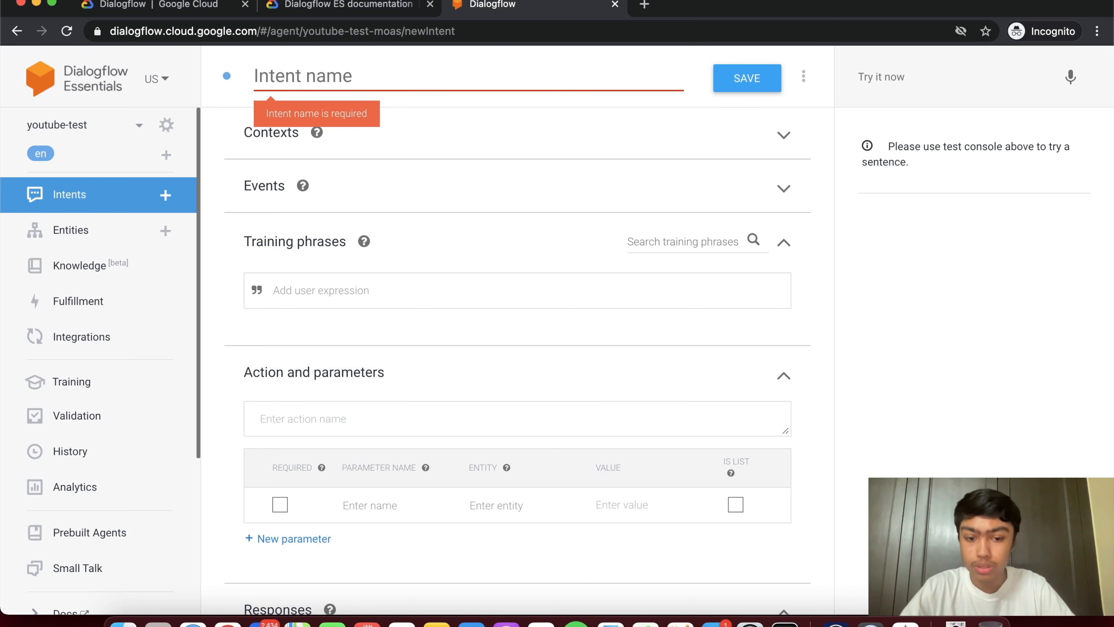
type("i")
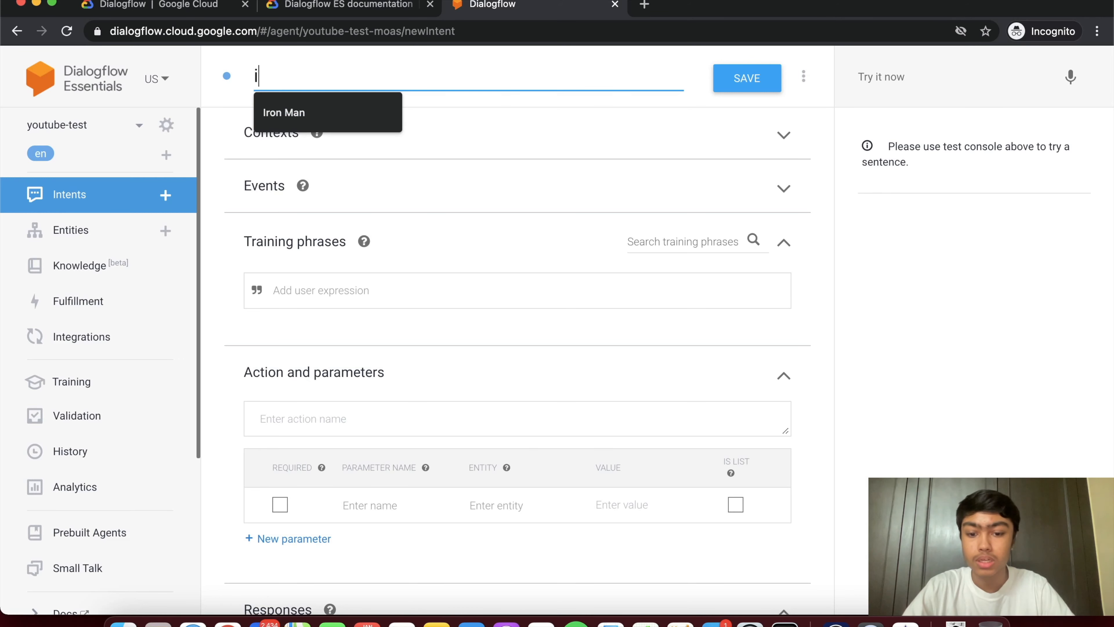
type("nternet")
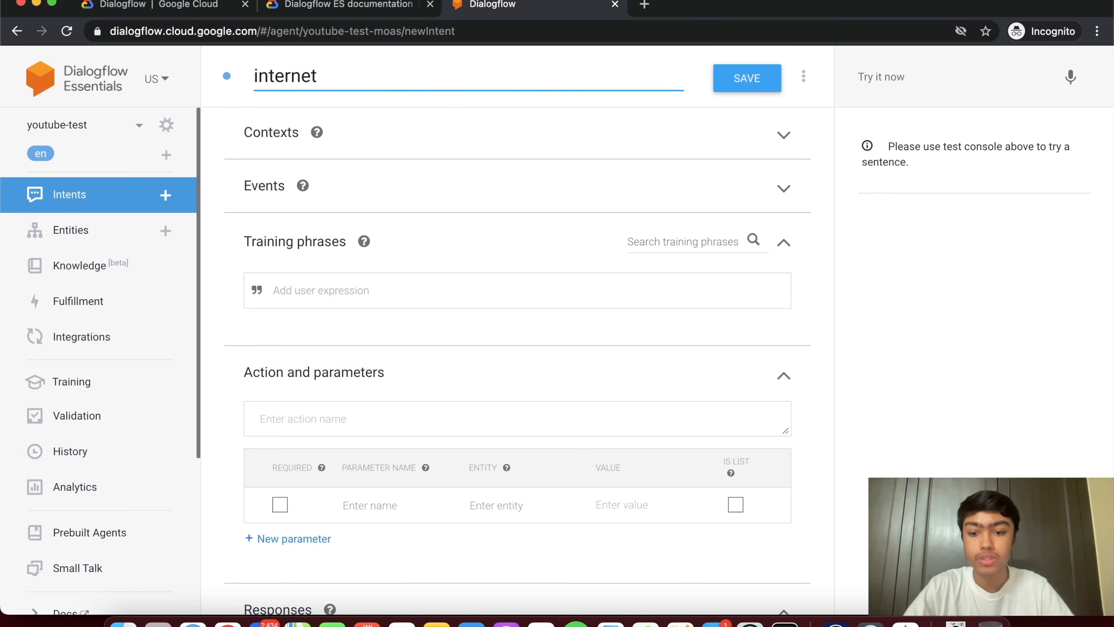
type(" not working")
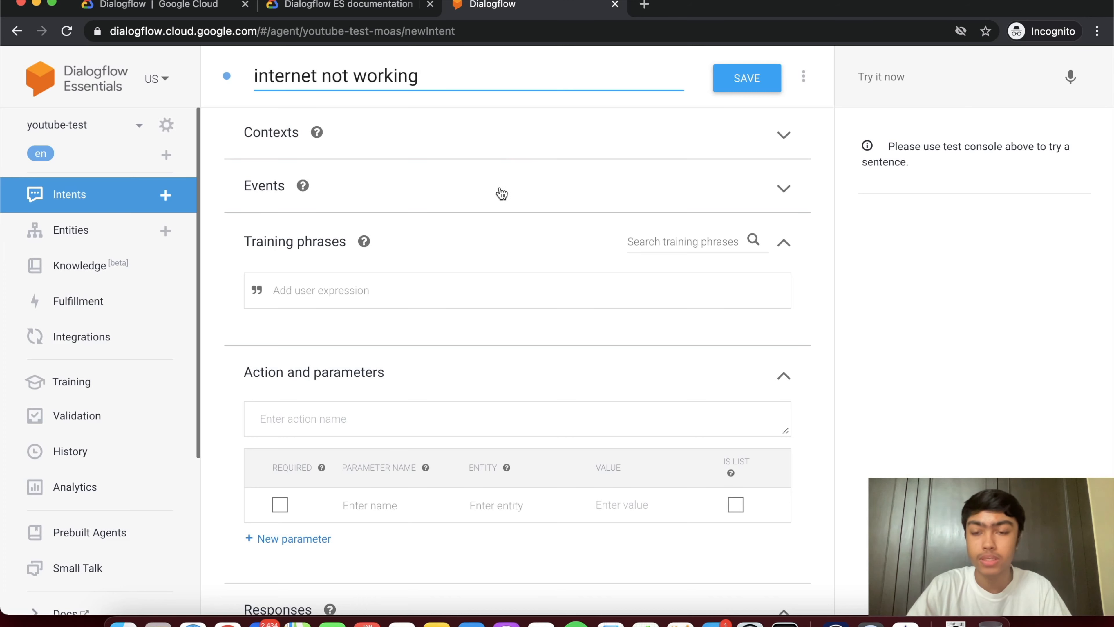
- Add the training phrases 'my internet is not working' and 'internet isn't working'
left_click(429, 291)
scroll(429, 293, "down", 1)
scroll(429, 293, "up", 1)
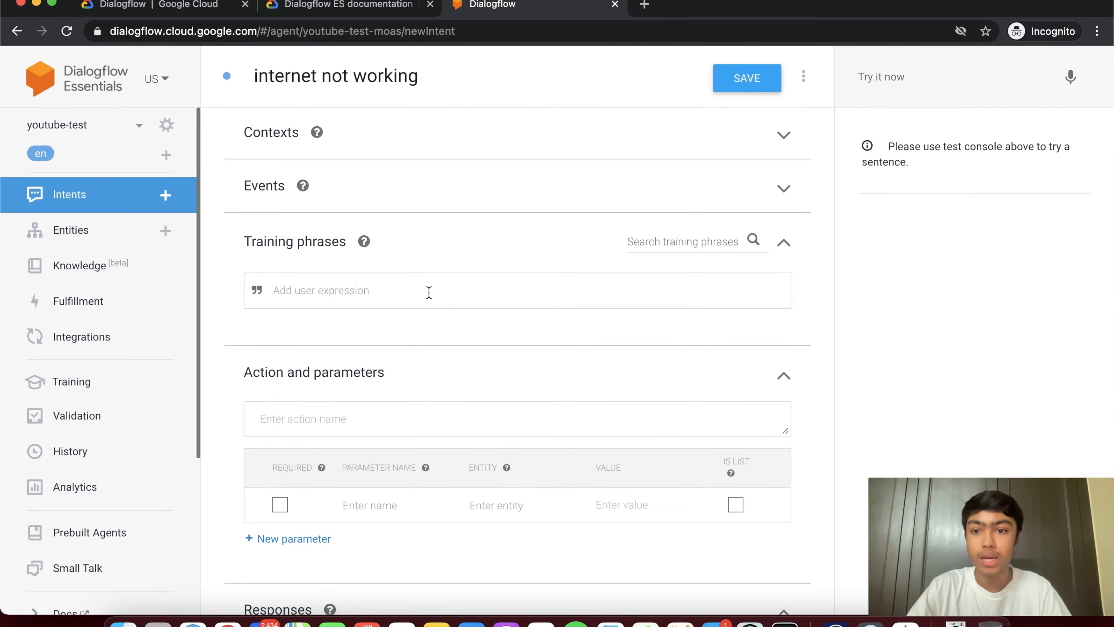
type("my interne")
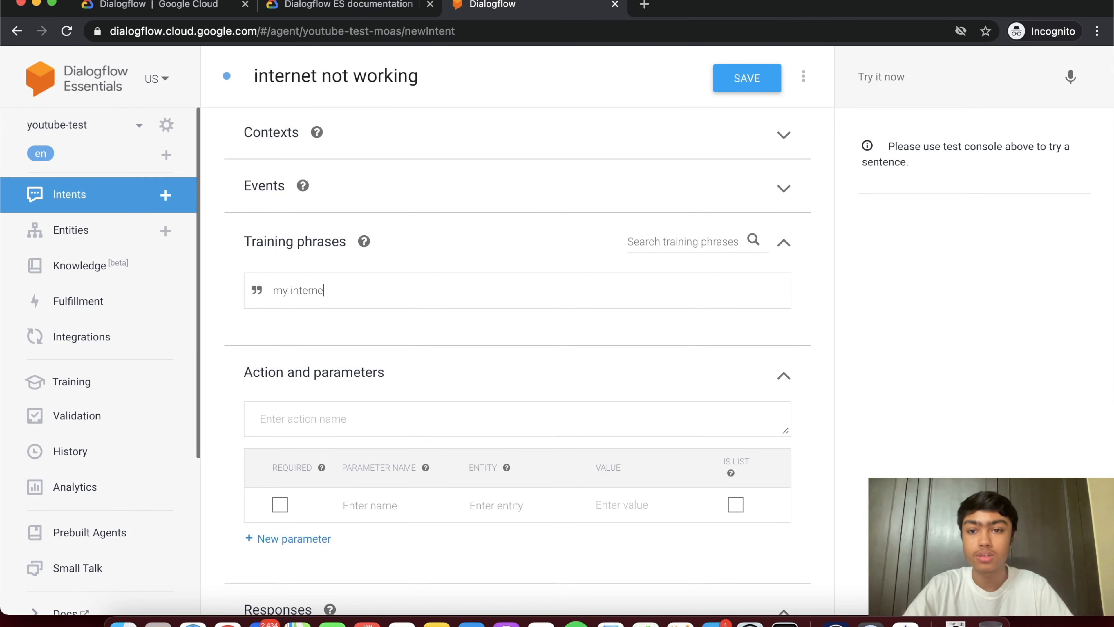
type("t is not working")
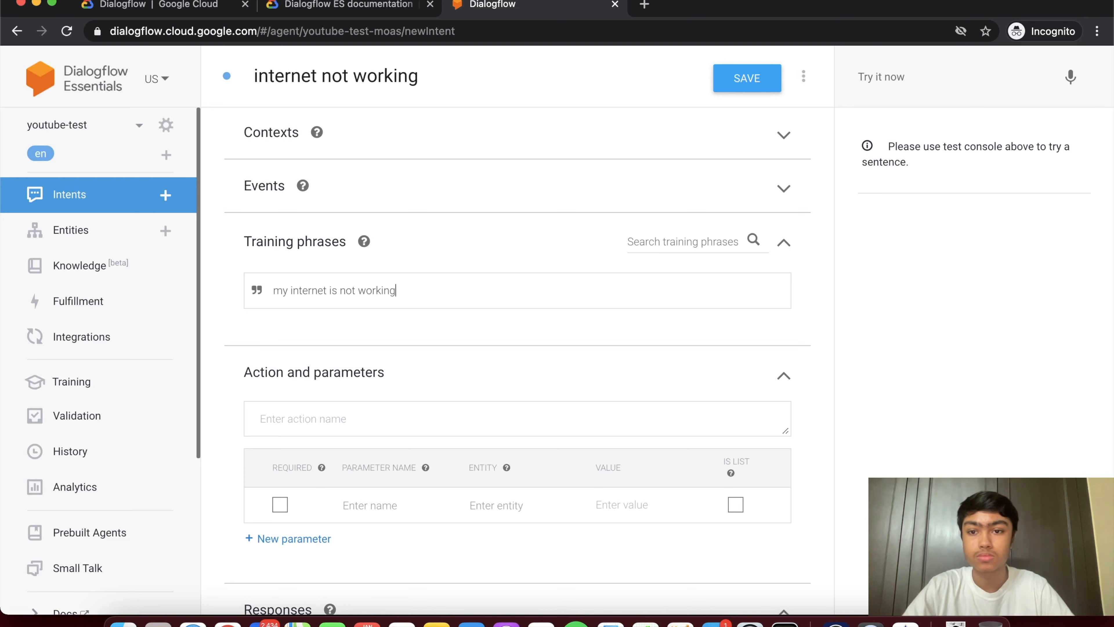
key("Return")
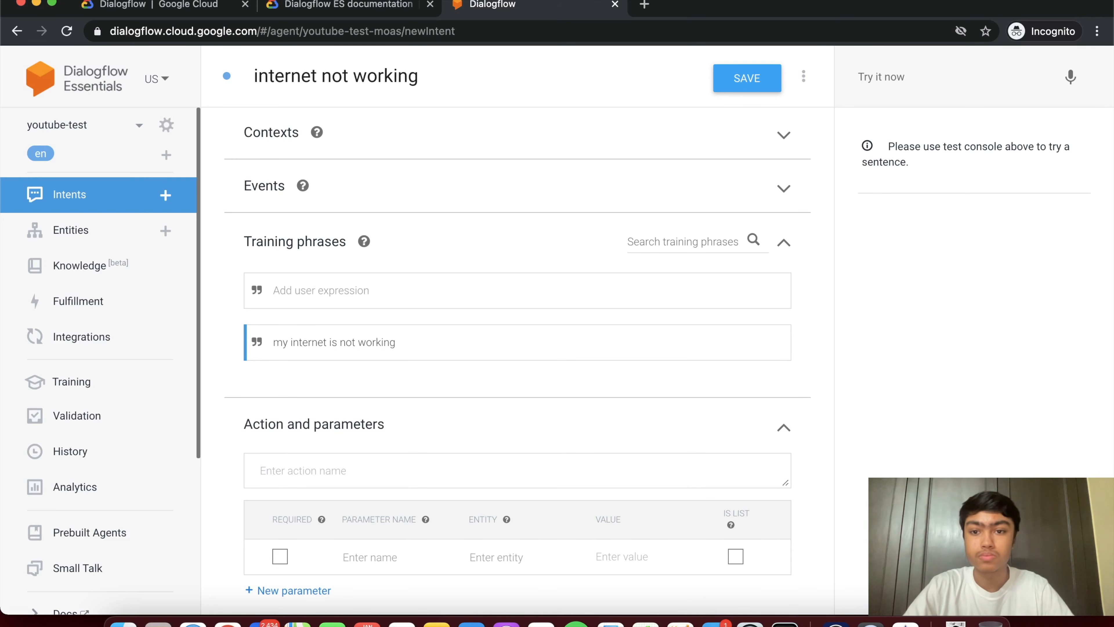
type("internet isn't working")
key("Return")
- Add the training phrase 'internet stopped working' and begin a fourth phrase
type("internet sta")
key("BackSpace")
type("opped working")
key("Return")
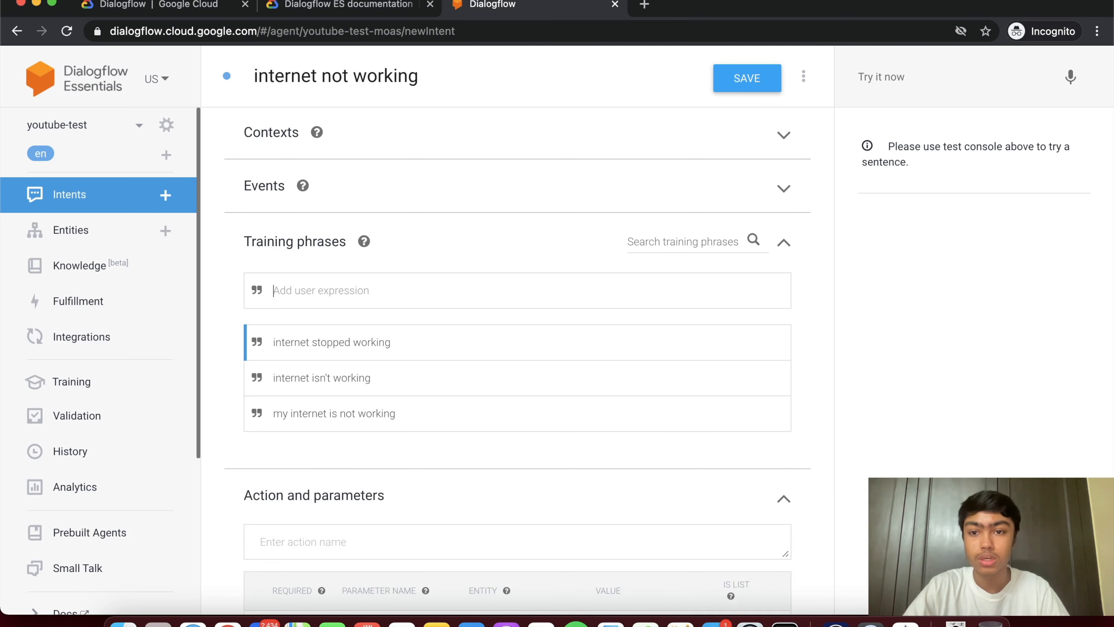
scroll(415, 363, "down", 2)
scroll(415, 368, "down", 2)
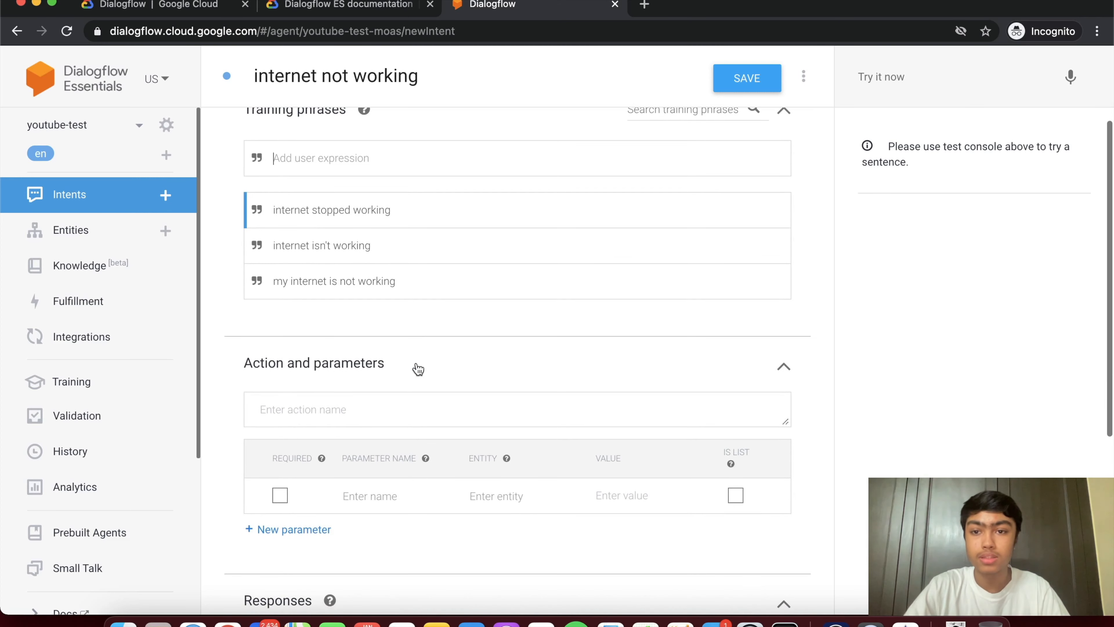
scroll(417, 368, "down", 2)
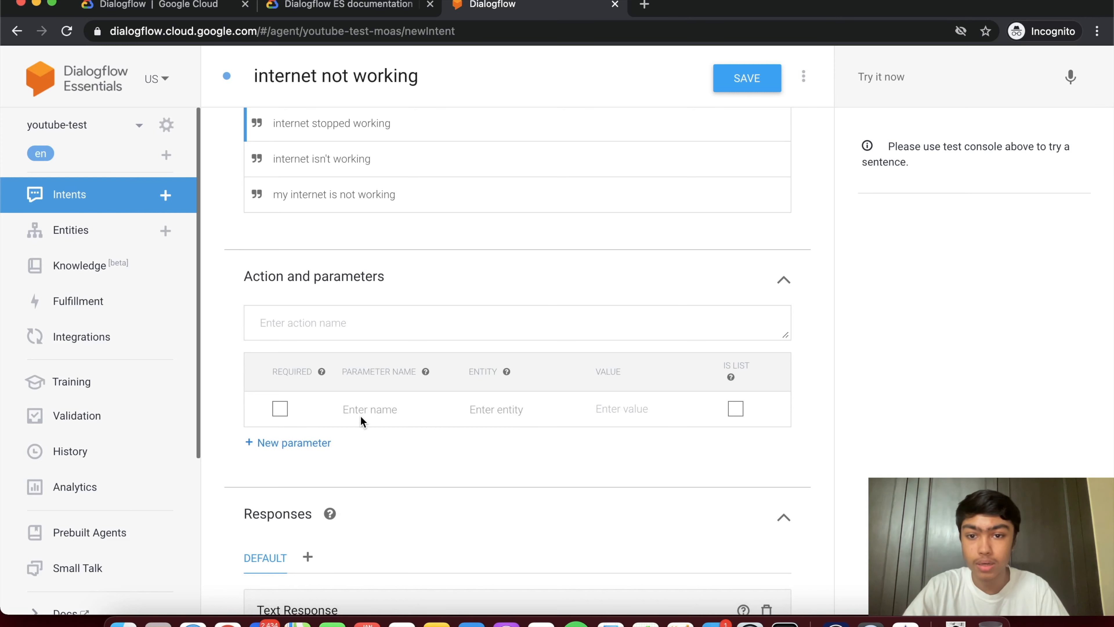
scroll(363, 421, "up", 2)
scroll(367, 426, "up", 3)
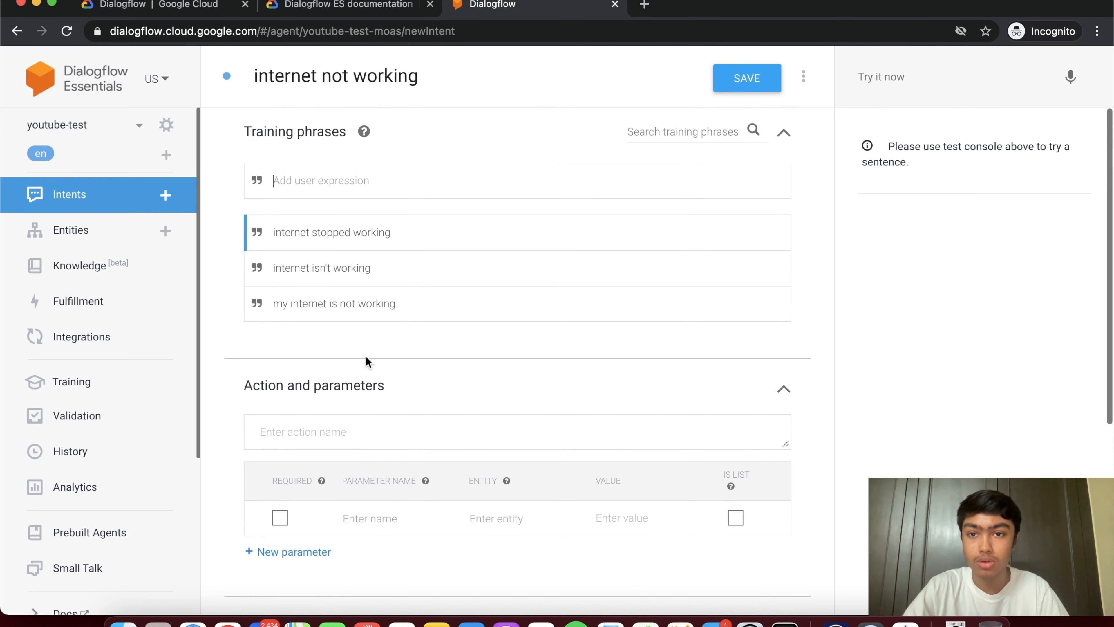
left_click(310, 176)
scroll(311, 176, "up", 1)
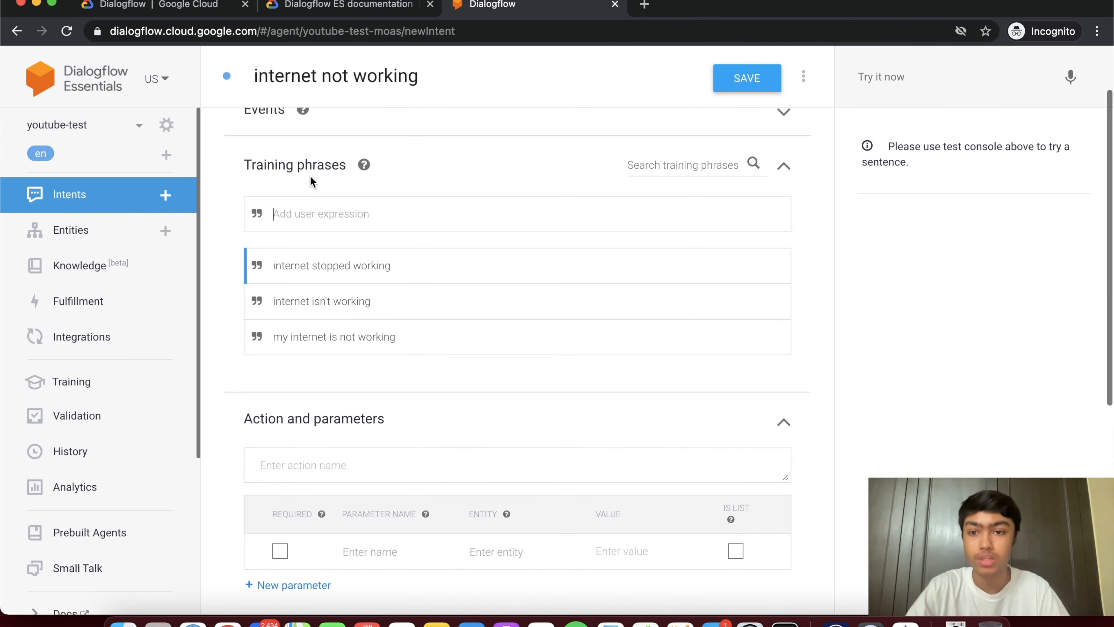
- Add the training phrase 'My internet stopped working yesterday' and select its annotated 'yesterday'
type("M")
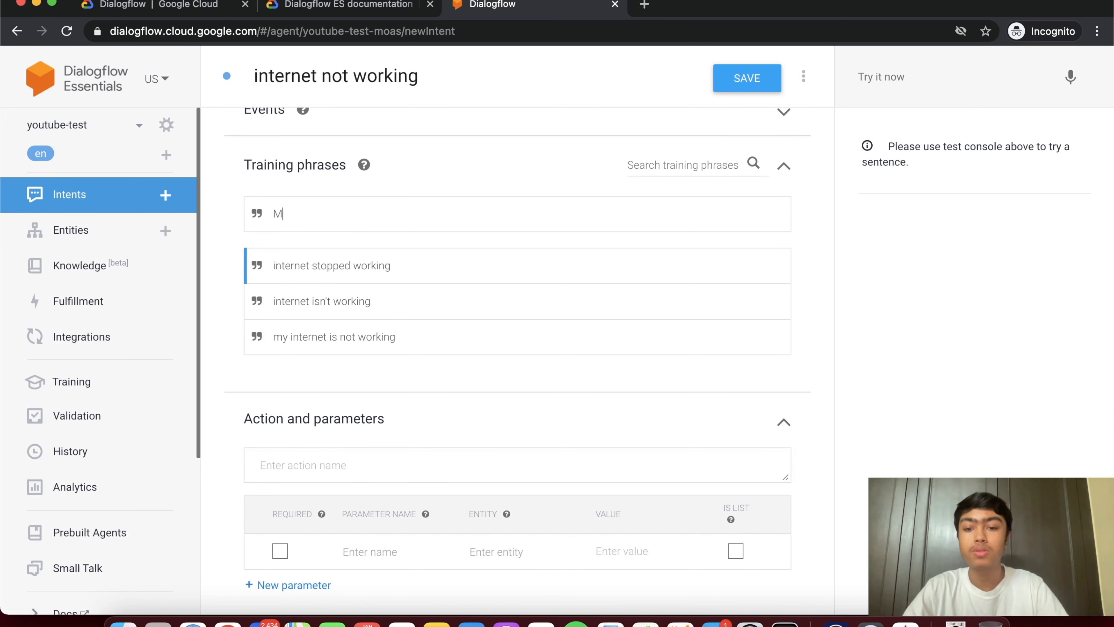
type("y intern")
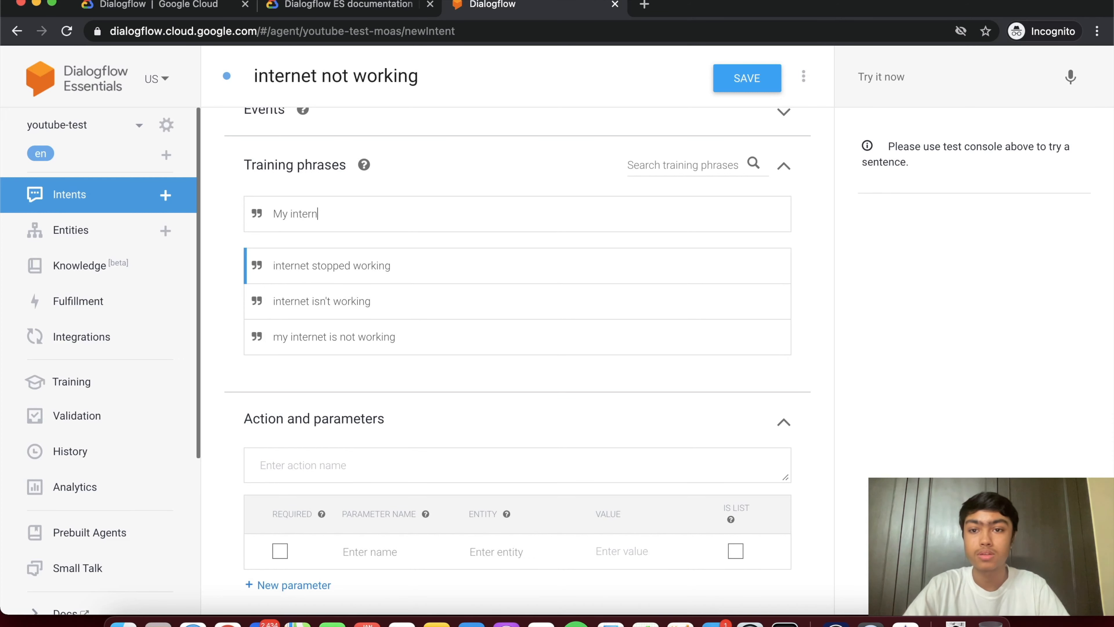
type("et stop")
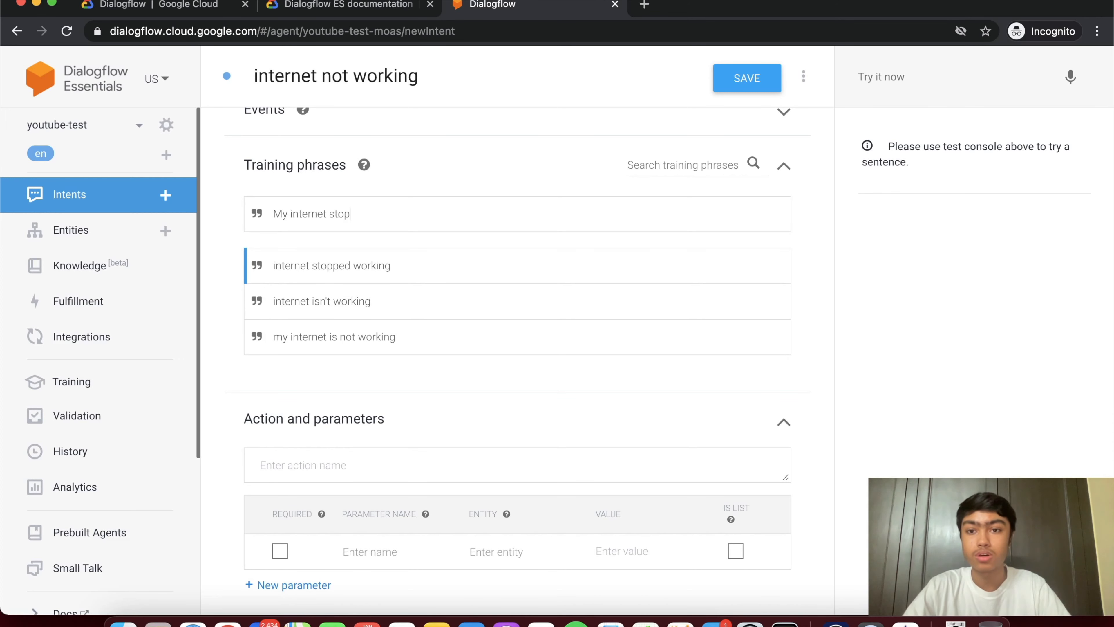
type("ped working yesterday")
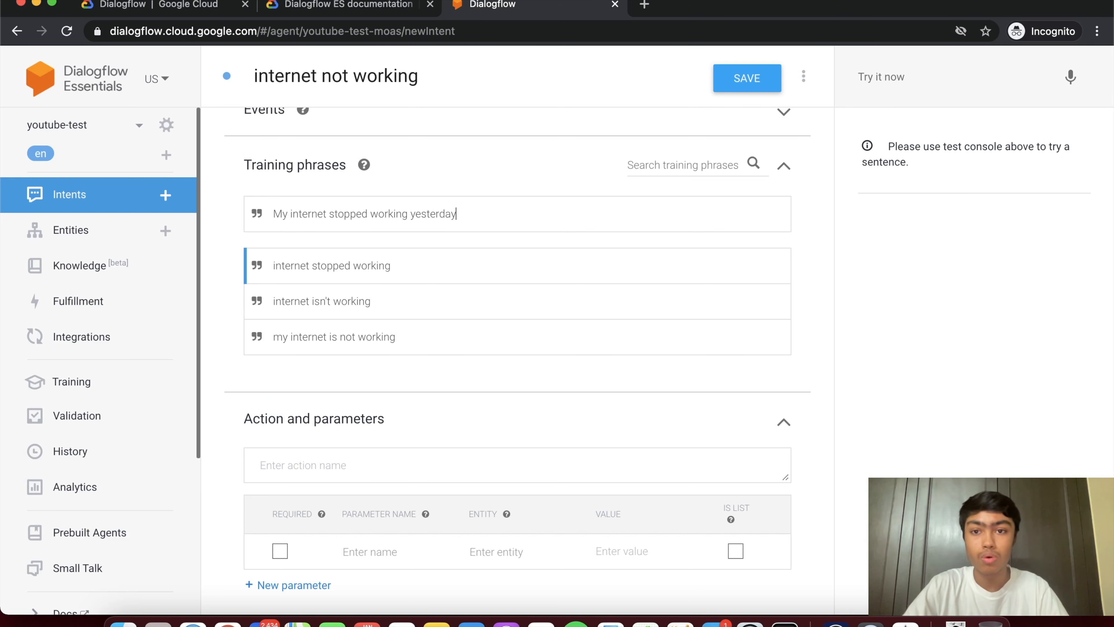
key("Return")
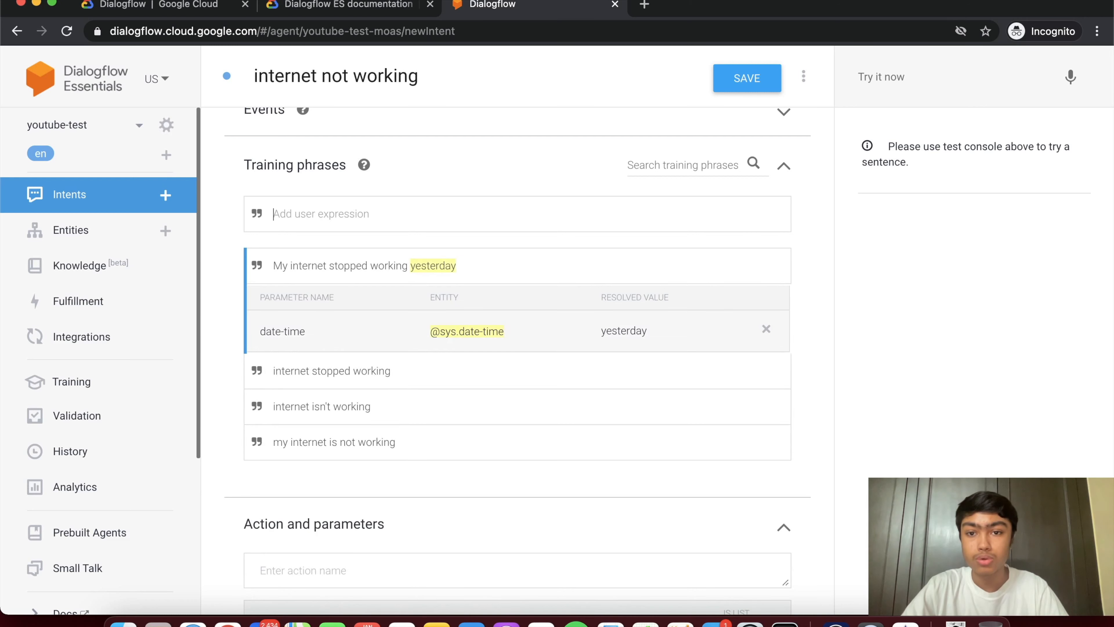
double_click(430, 268)
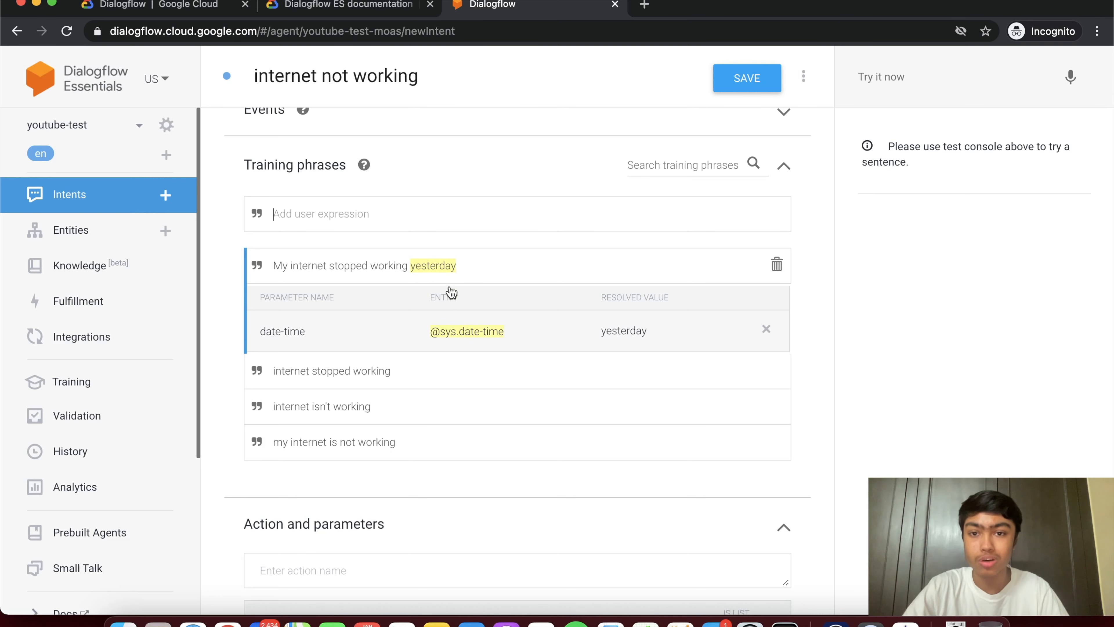
mouse_move(435, 273)
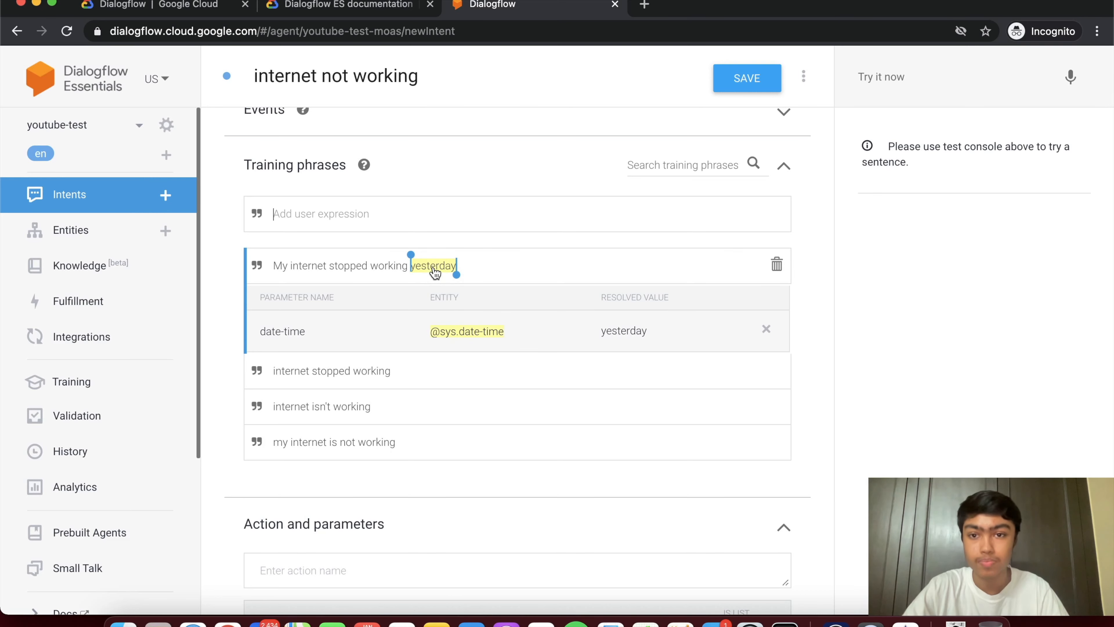
- Mark the date-time parameter as required and open its prompts
scroll(436, 273, "down", 5)
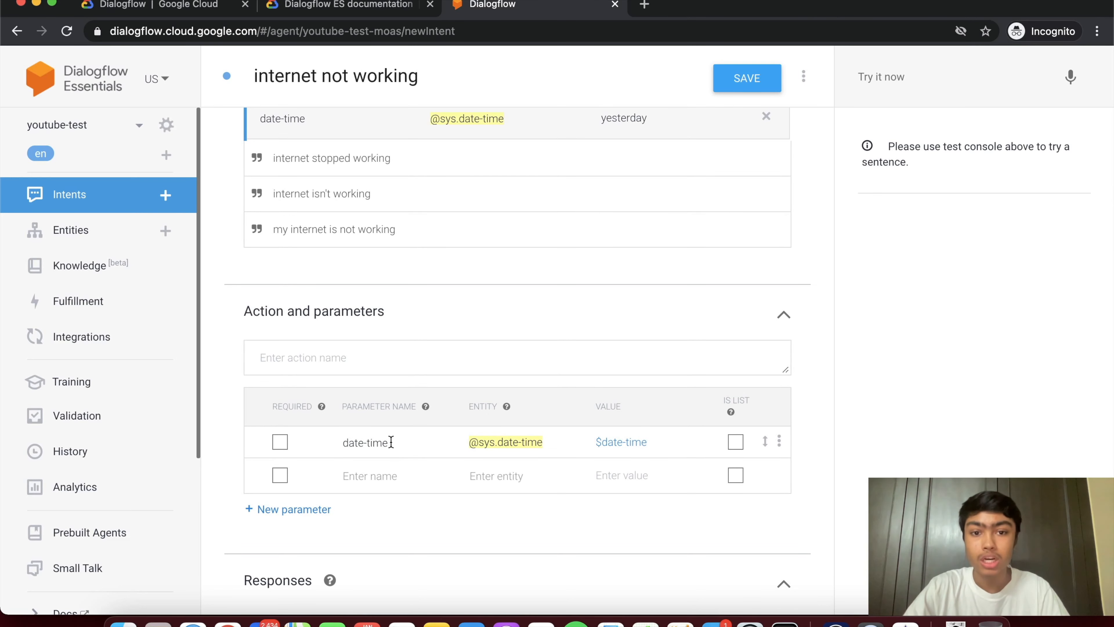
scroll(283, 441, "down", 3)
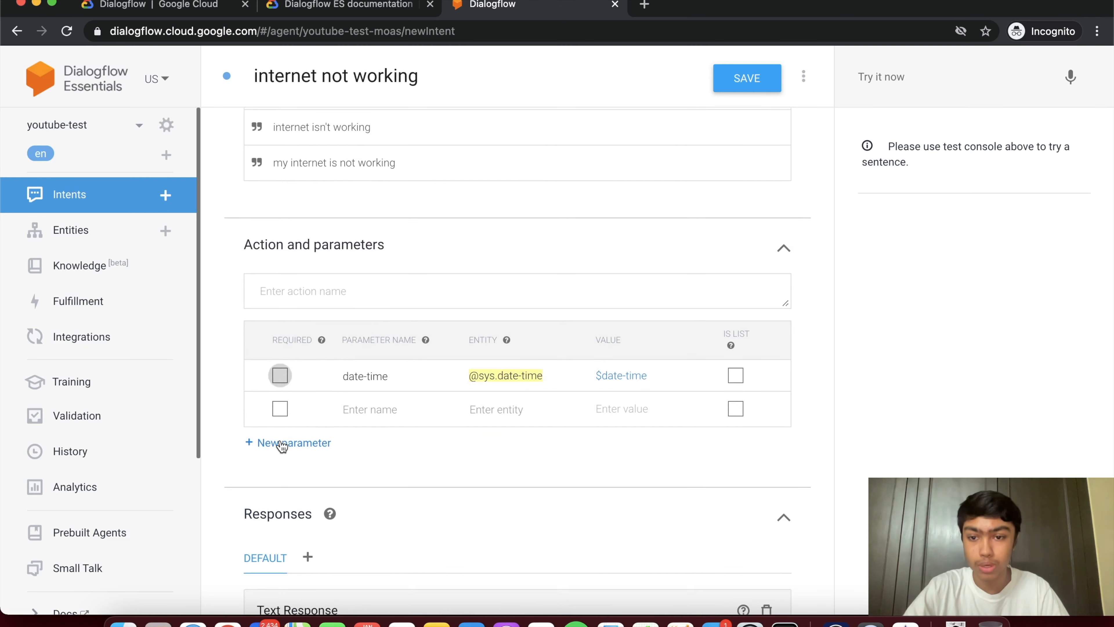
left_click(281, 375)
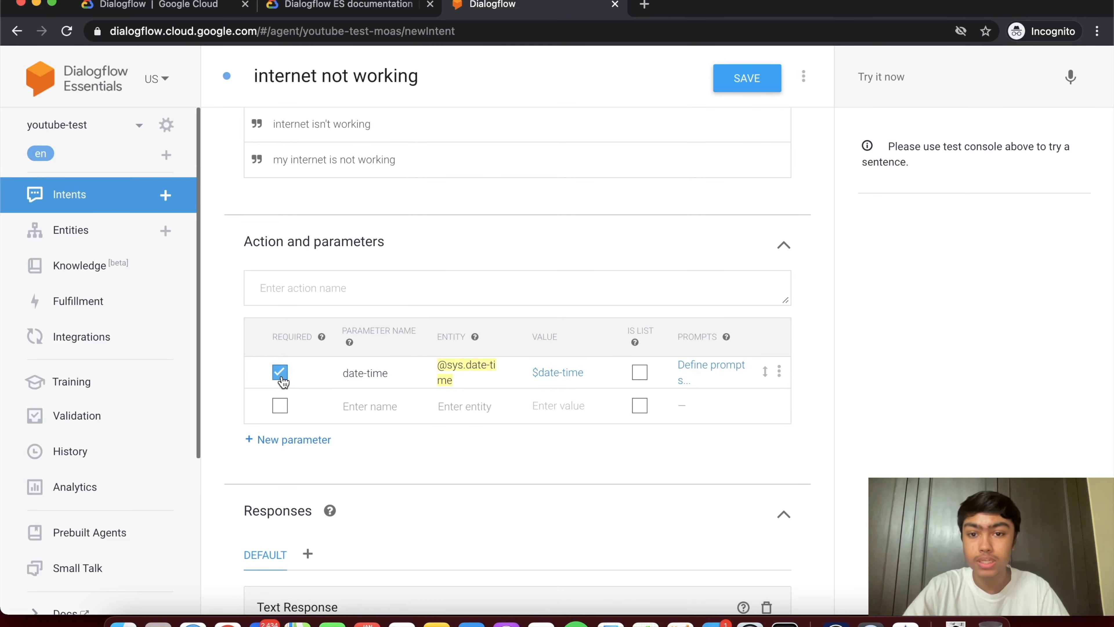
scroll(281, 376, "up", 4)
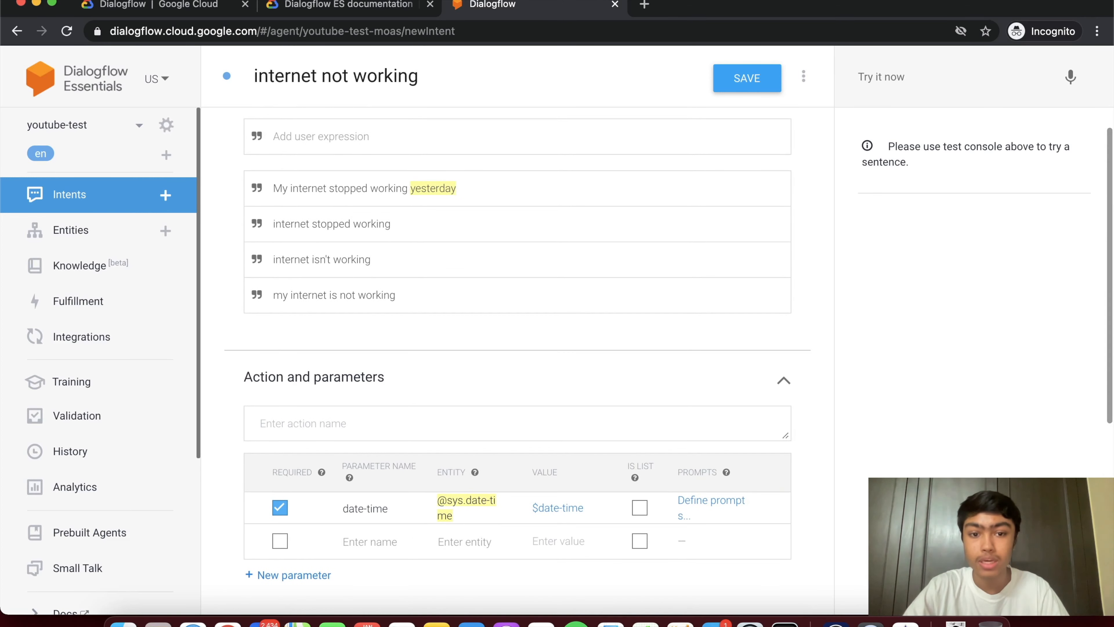
scroll(710, 509, "down", 2)
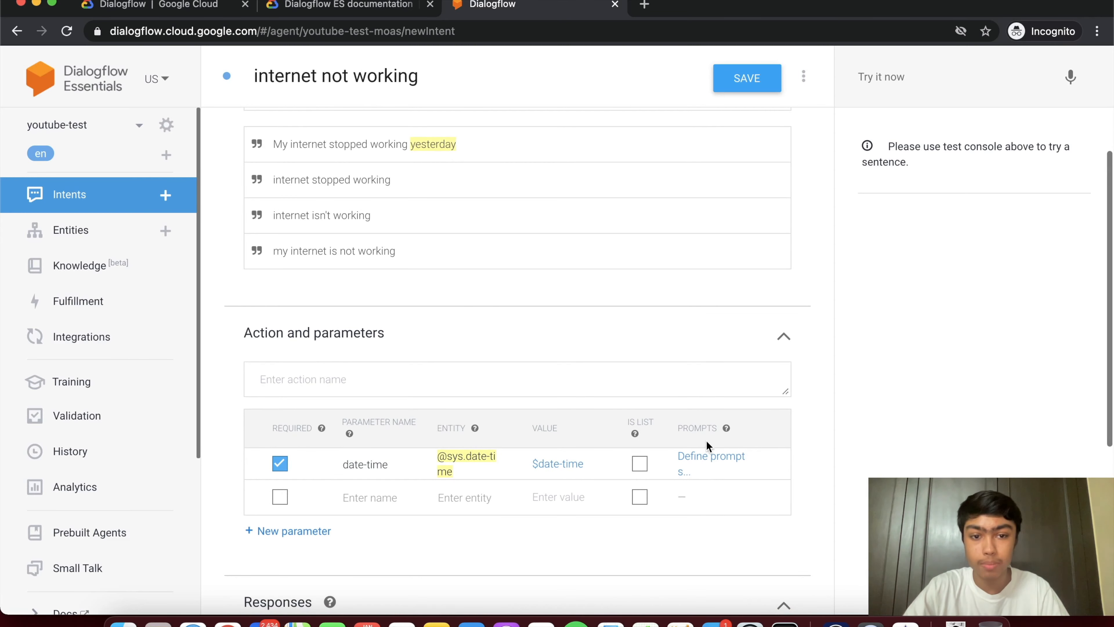
left_click(707, 464)
- Enter the first date-time prompt 'Please tell me, when your internet stopped working.'
left_click(330, 375)
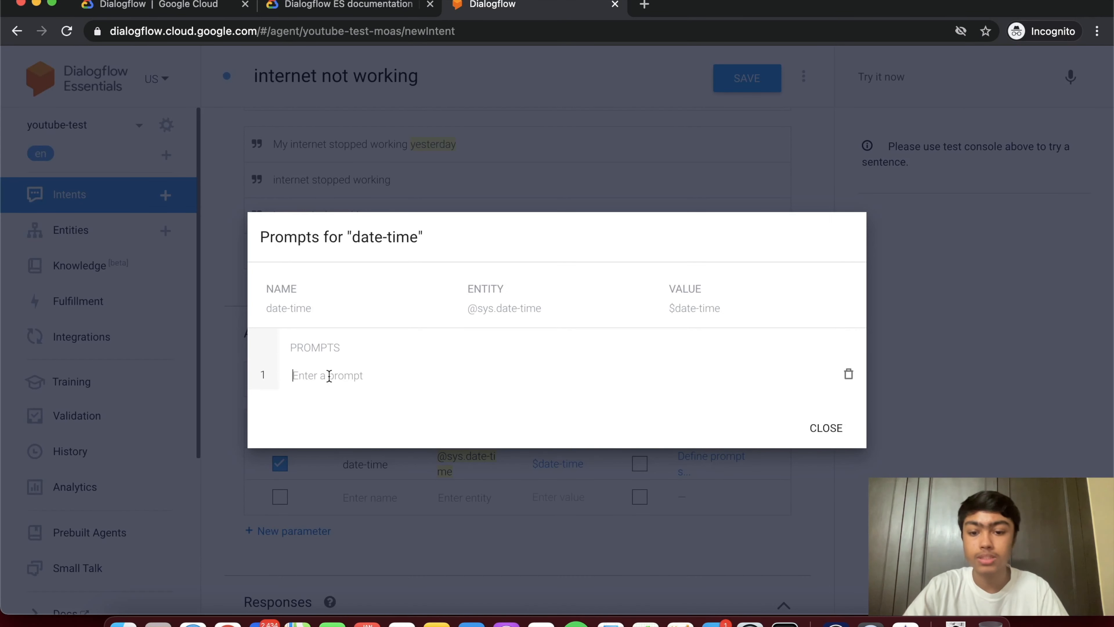
type("Please t")
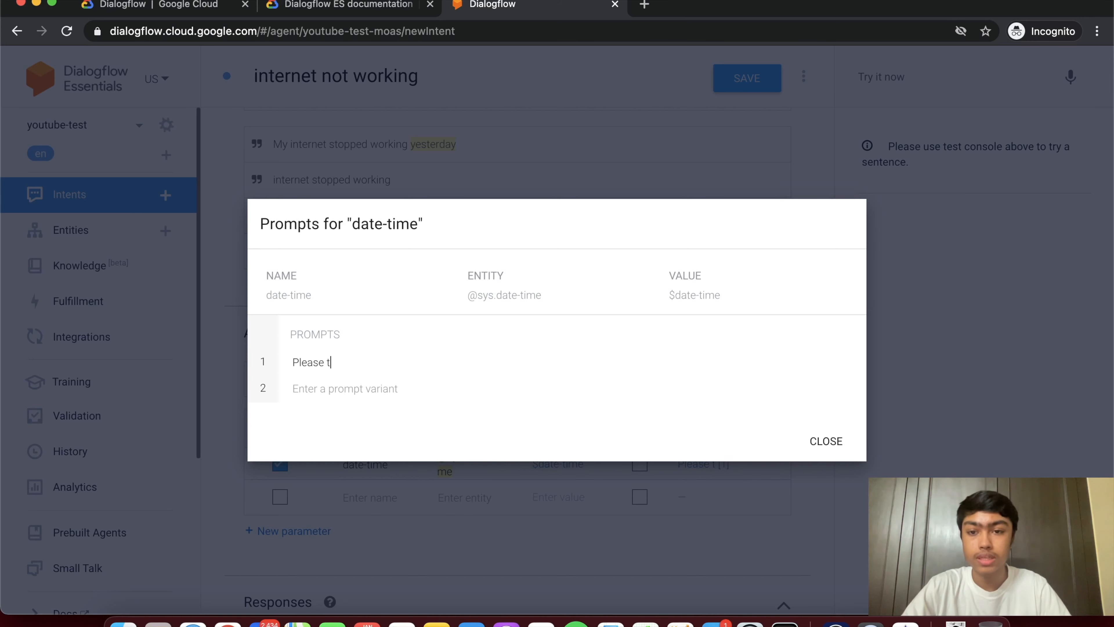
type("ell me, when your'e")
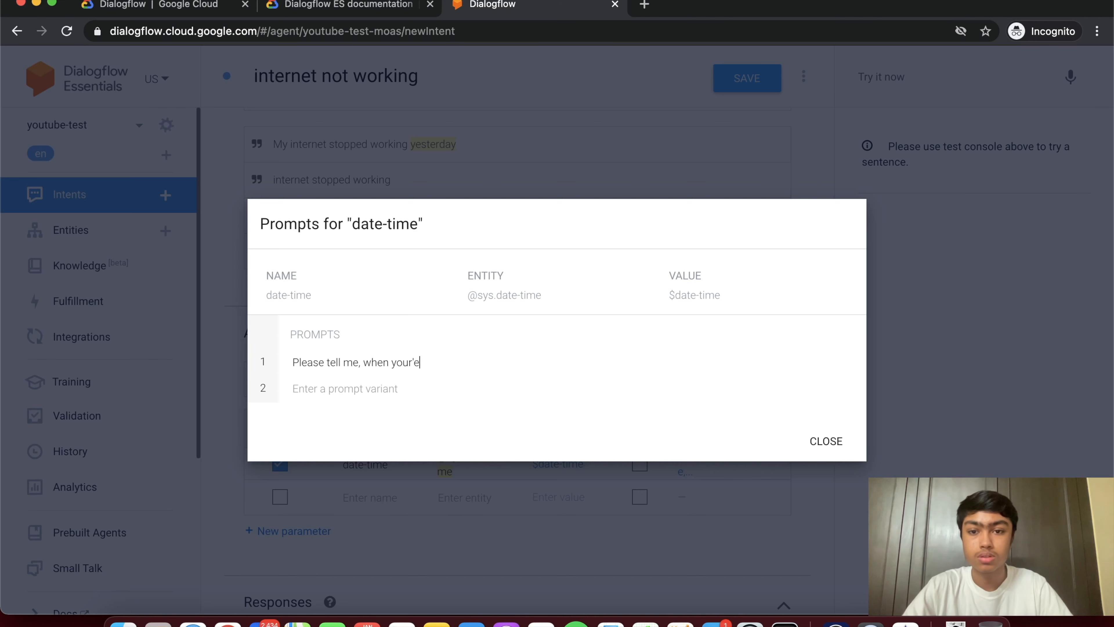
key("BackSpace")
key("BackSpace")
key("BackSpace")
type("r inte")
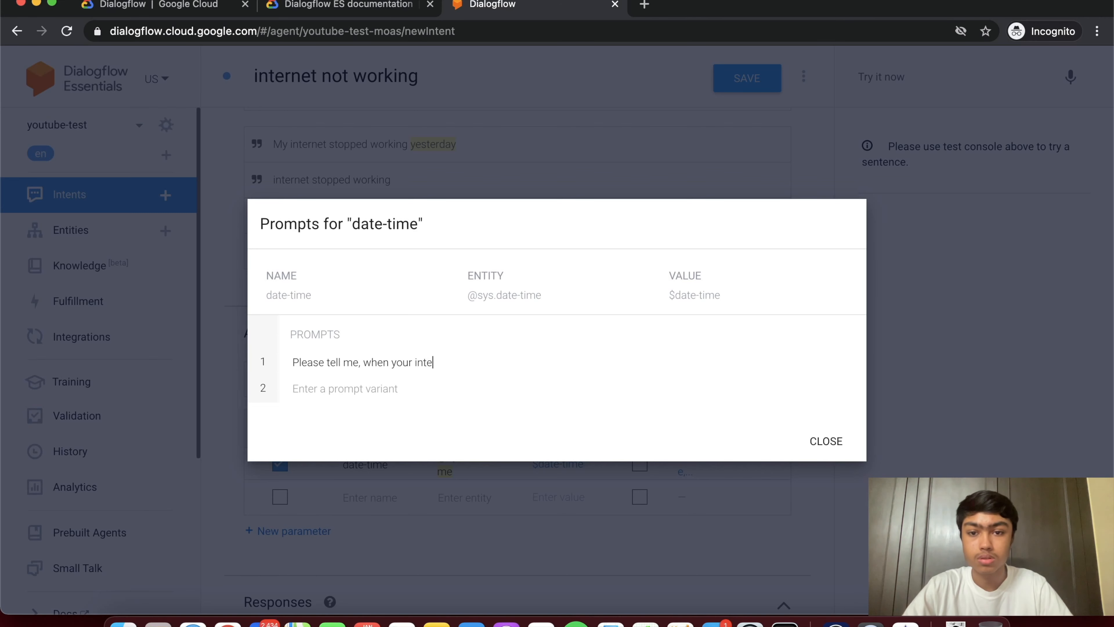
type("rnet stopped working")
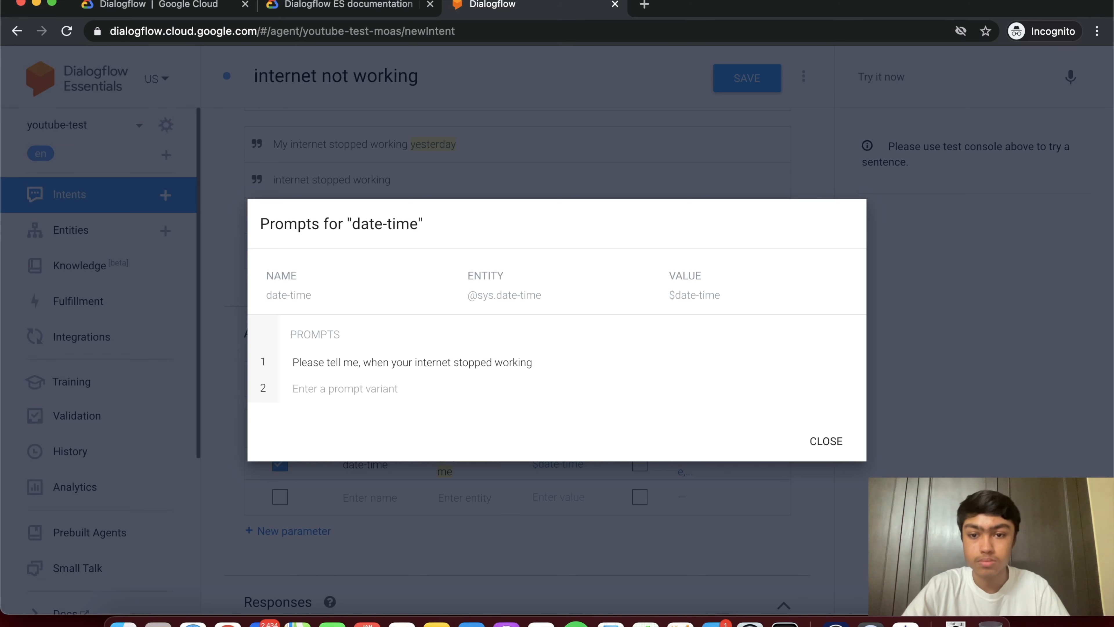
type(".")
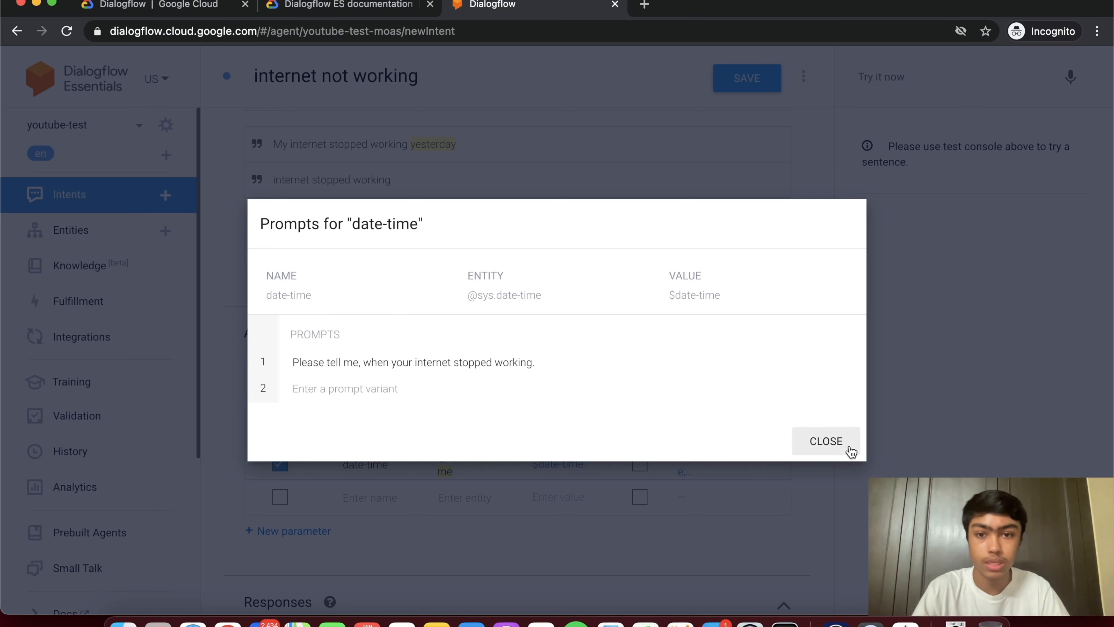
- Close the date-time Prompts dialog and review the intent's parameters and Responses section
left_click(825, 440)
scroll(850, 451, "down", 2)
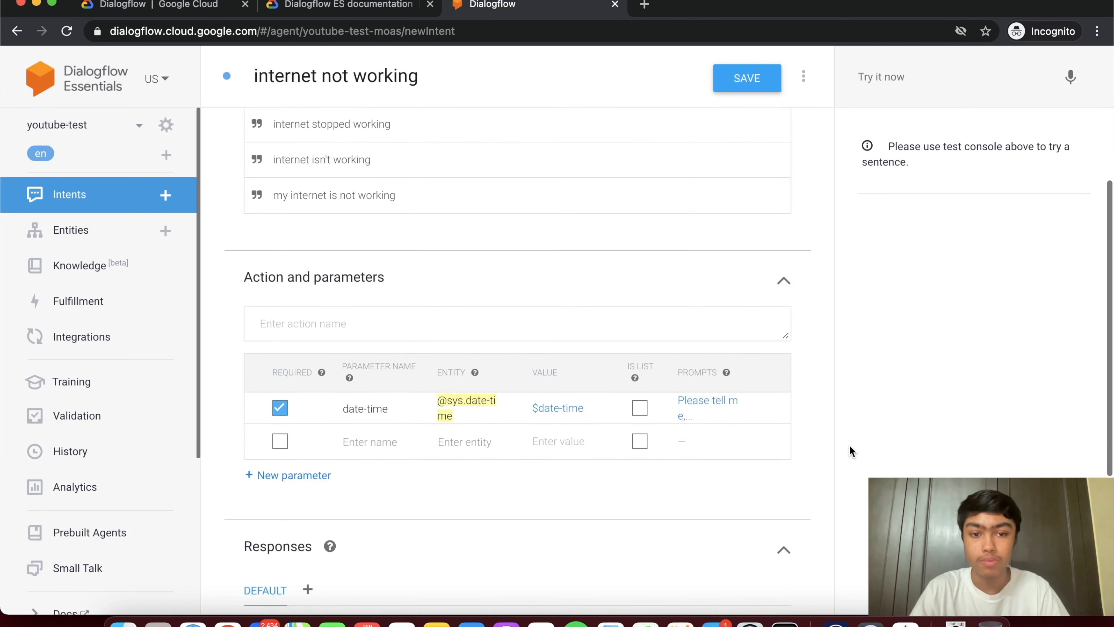
scroll(683, 469, "down", 1)
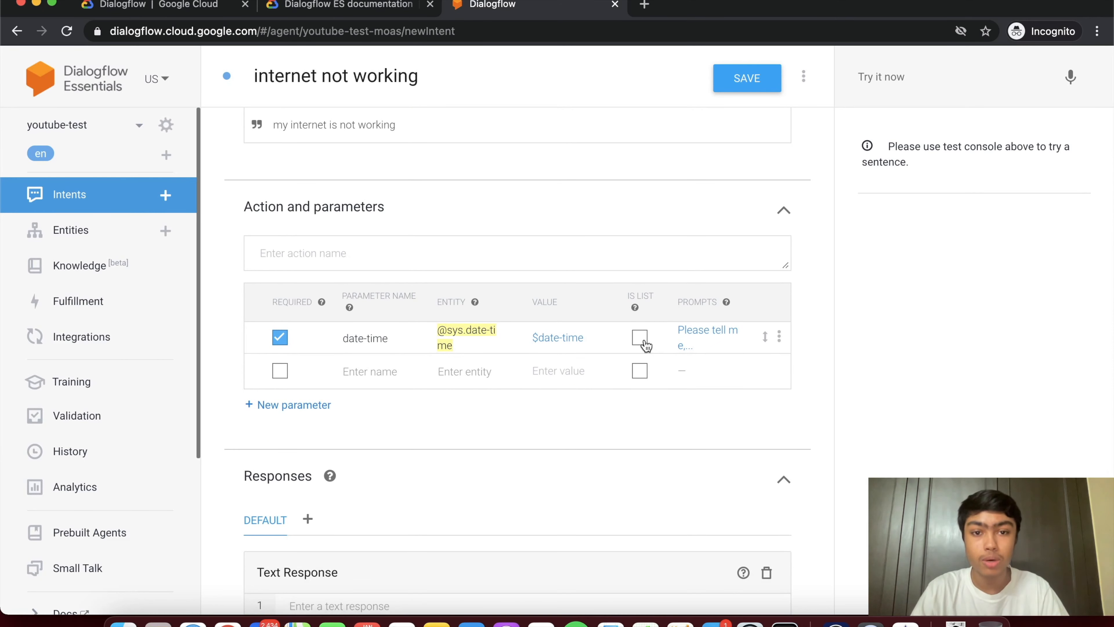
scroll(646, 345, "up", 3)
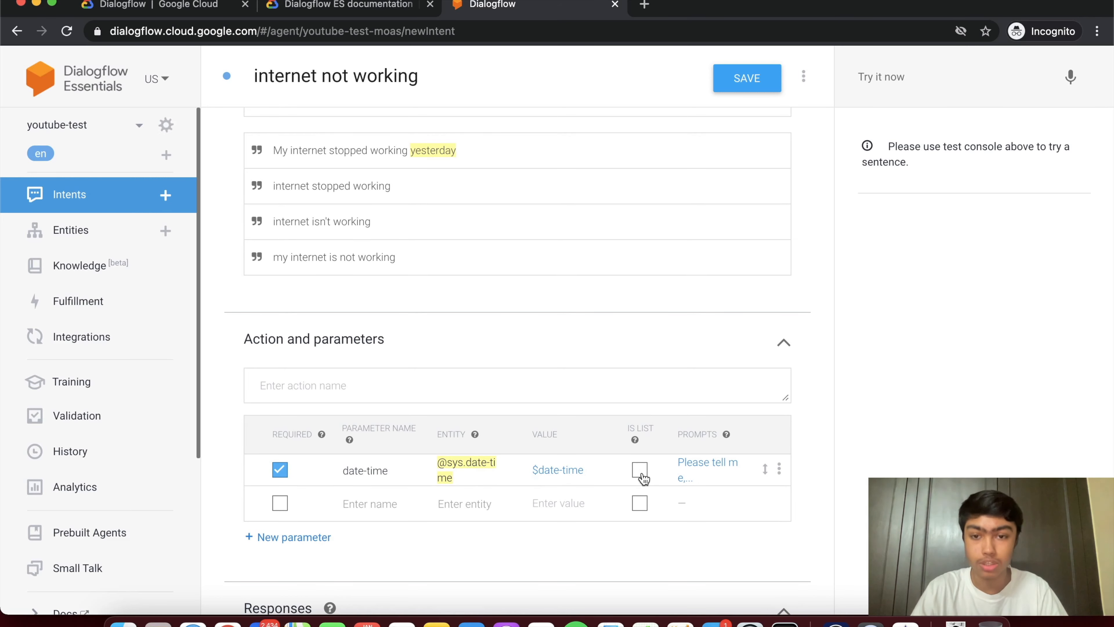
scroll(643, 478, "down", 2)
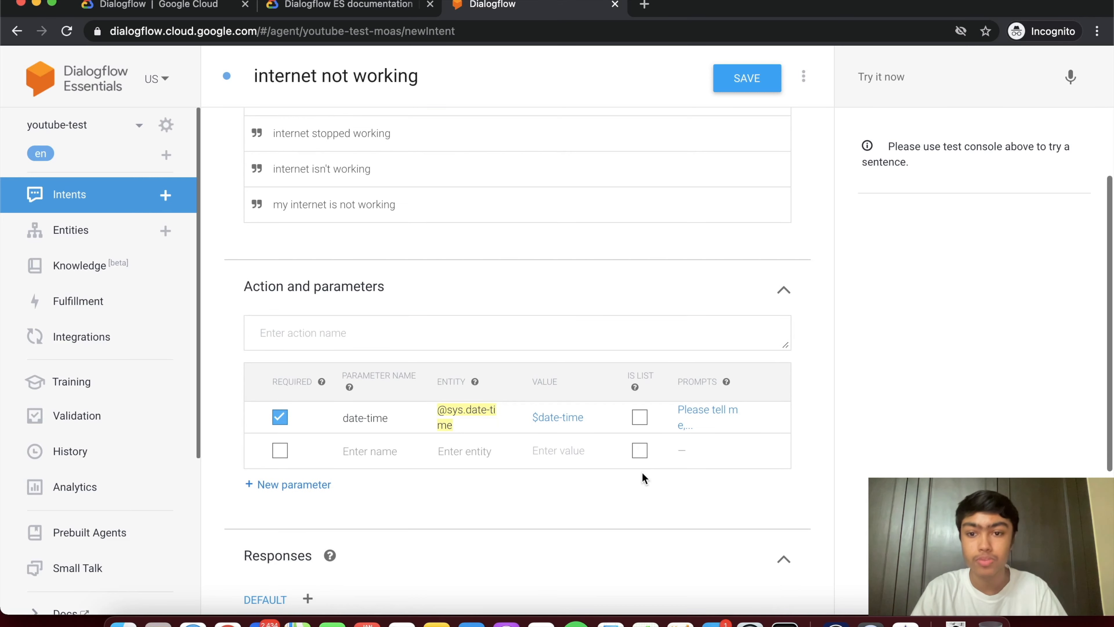
scroll(643, 478, "up", 3)
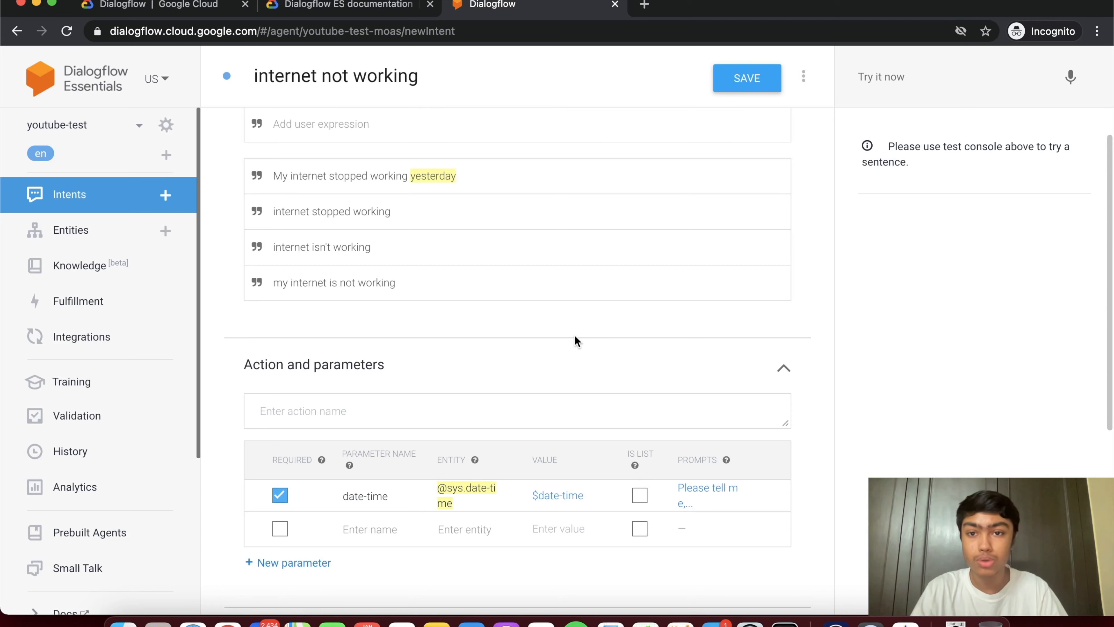
scroll(574, 335, "up", 2)
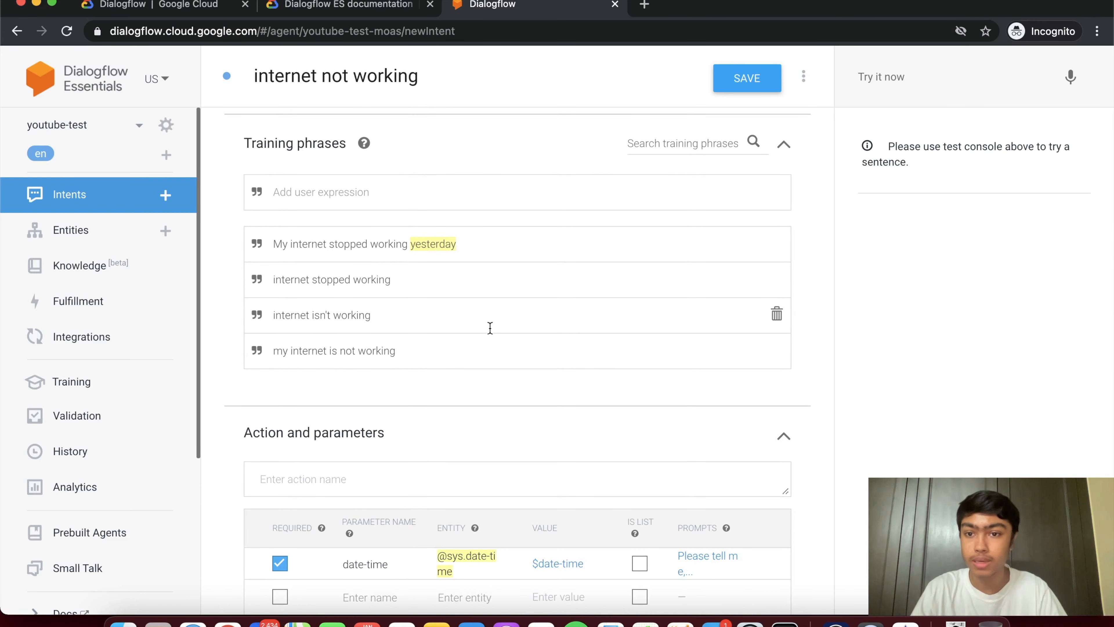
scroll(490, 328, "down", 1)
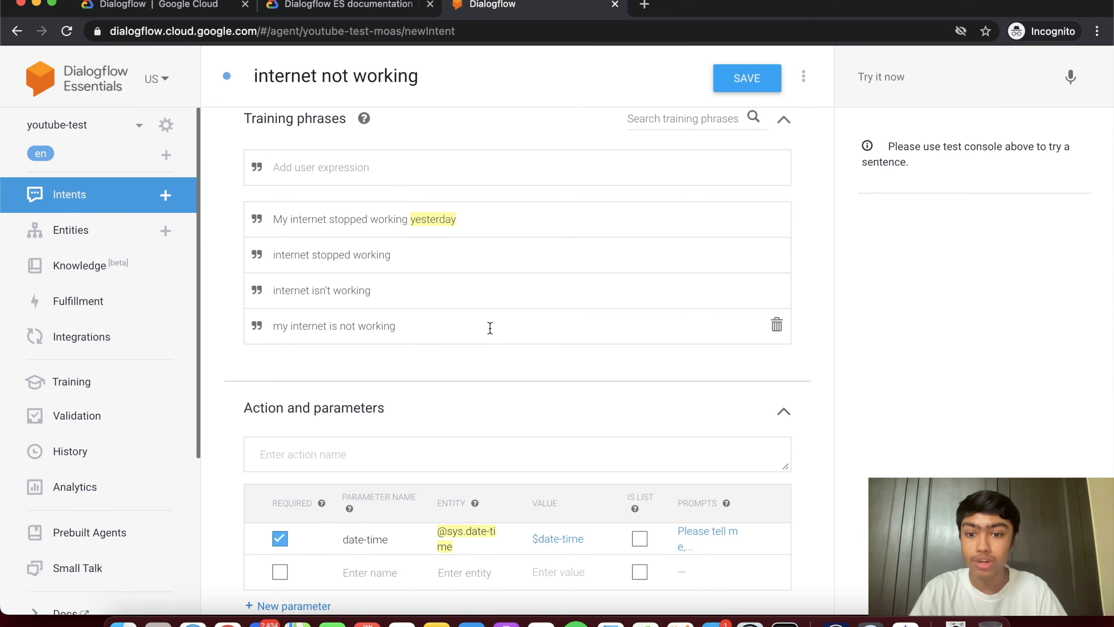
scroll(490, 327, "down", 10)
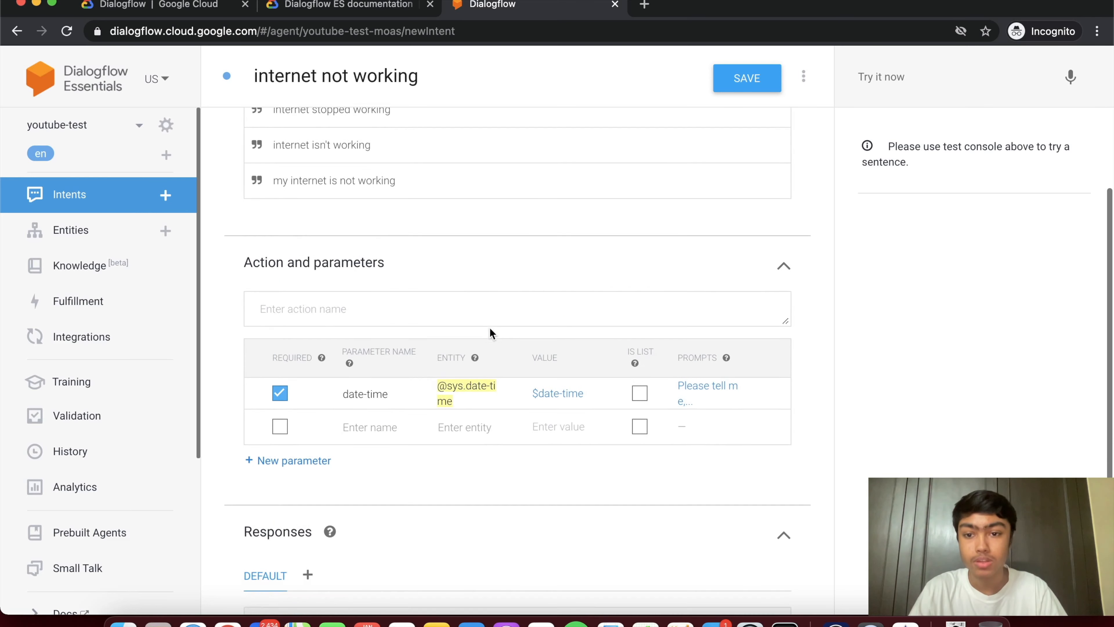
- Add the text response 'Ok, I understand your internet stopped working on $date-time'
left_click(435, 536)
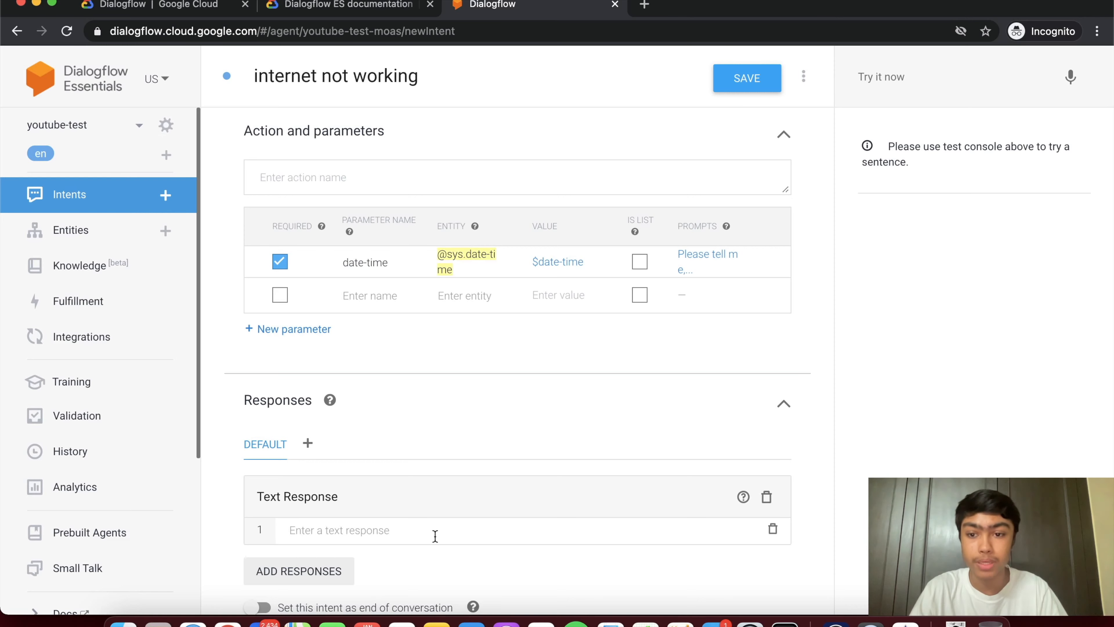
scroll(435, 535, "down", 2)
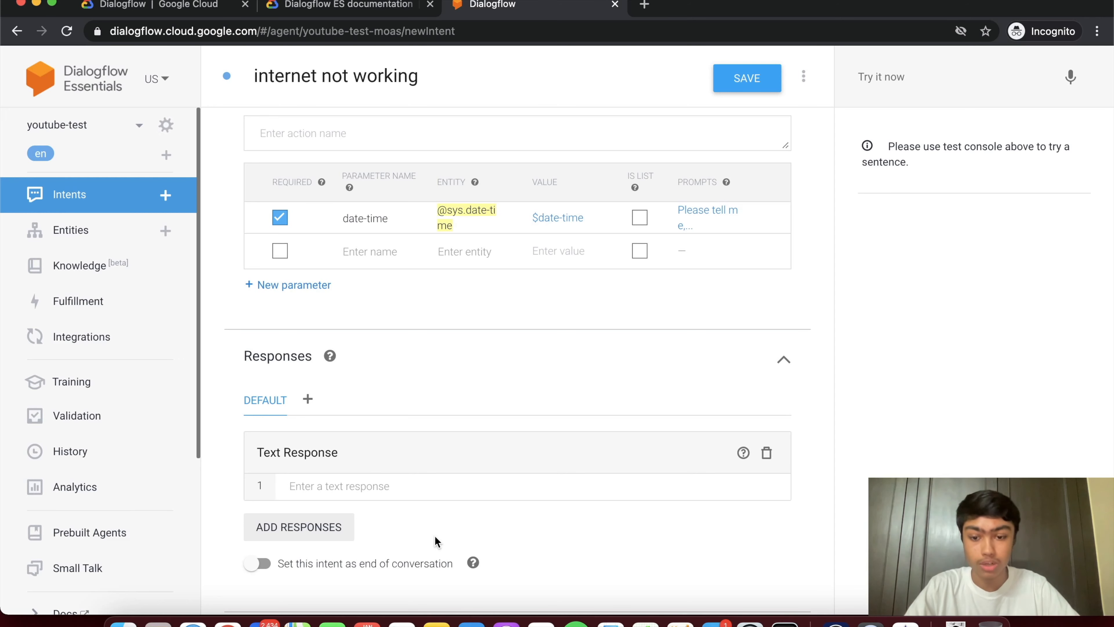
type("Ok, ")
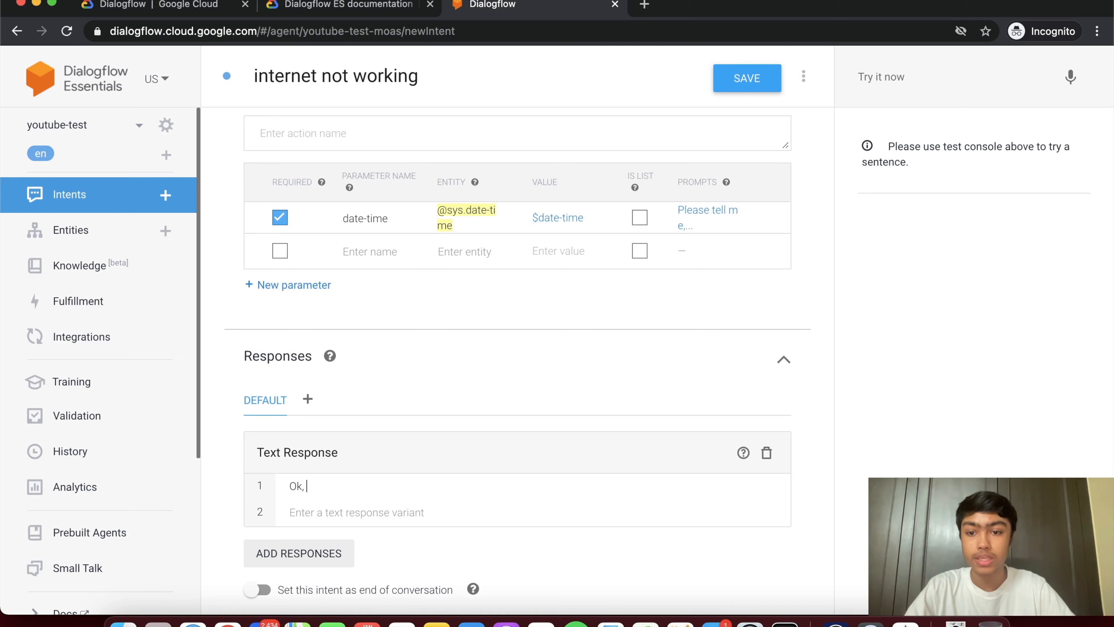
type("I unders")
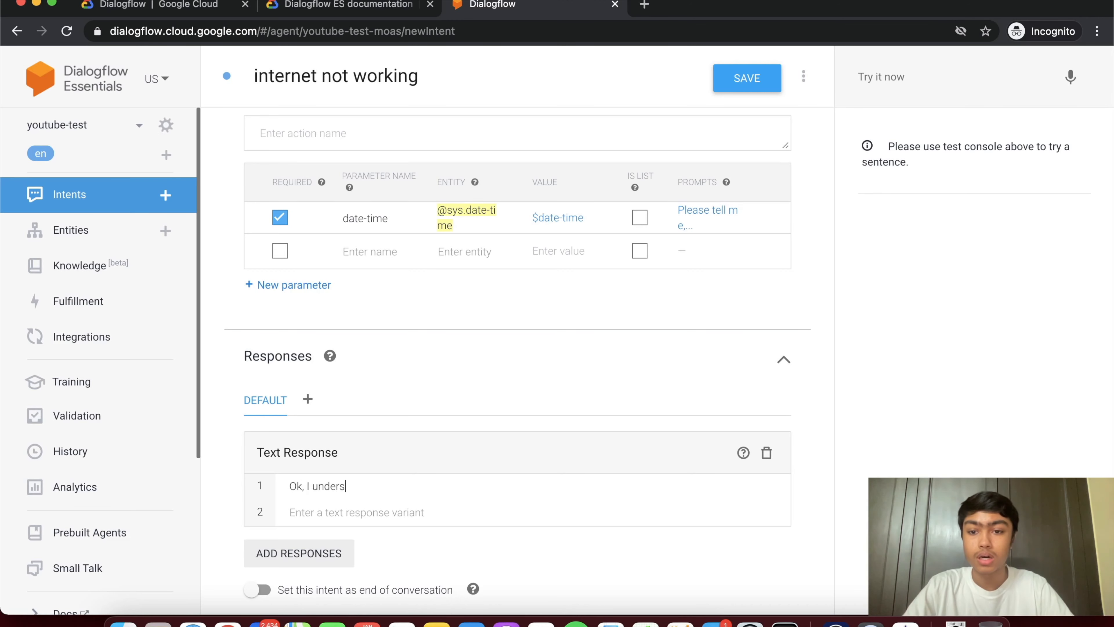
type("tand your ")
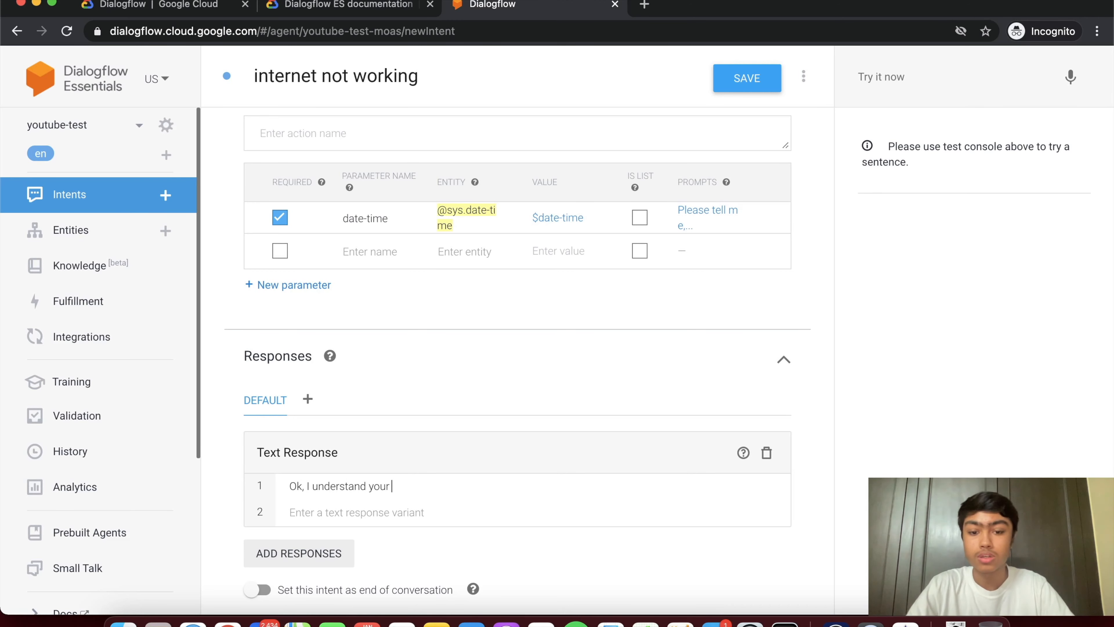
type("internet stopped working on")
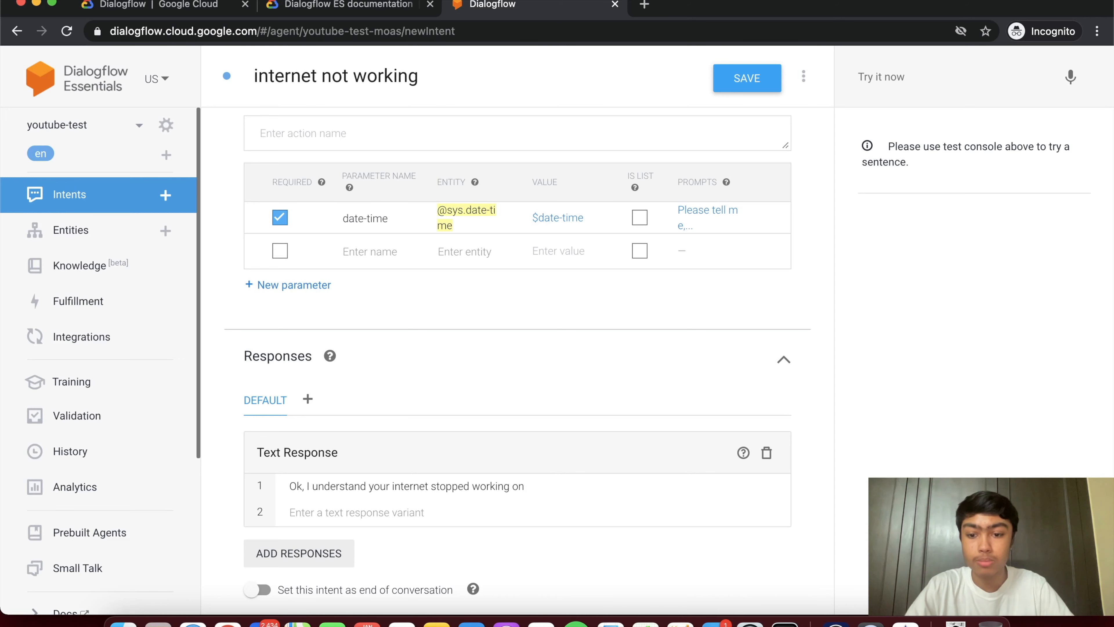
type("$")
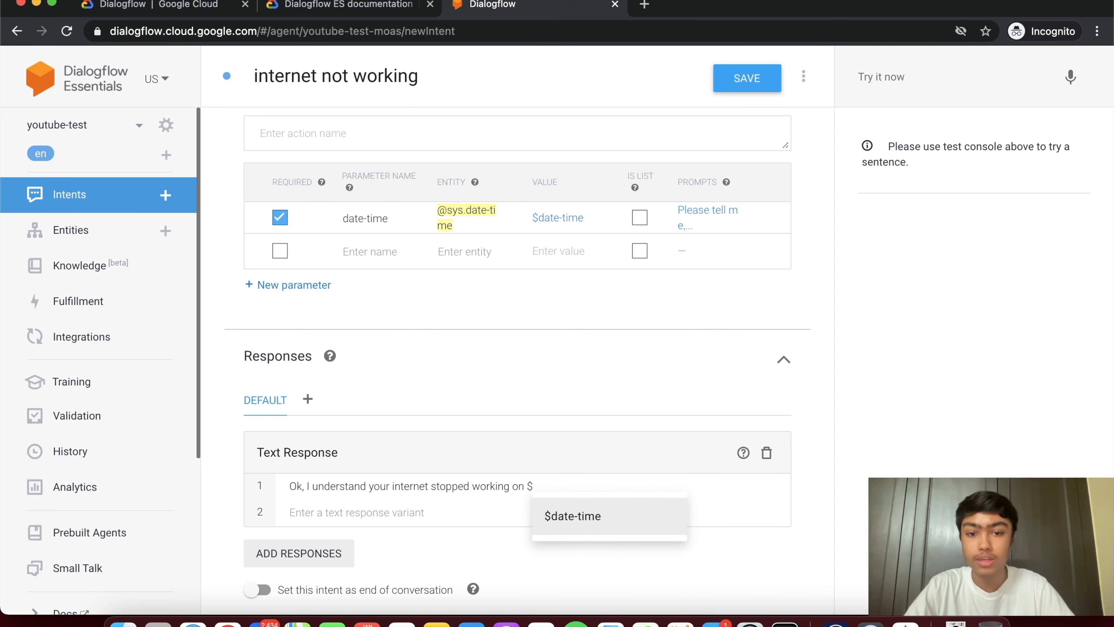
left_click(604, 528)
left_click(432, 514)
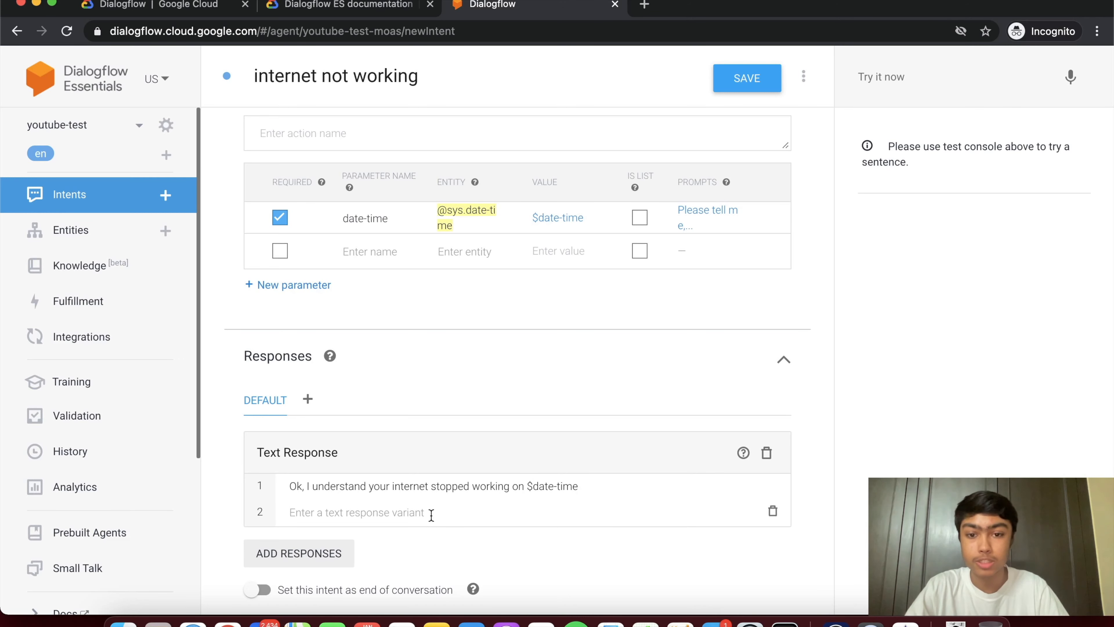
scroll(390, 496, "down", 2)
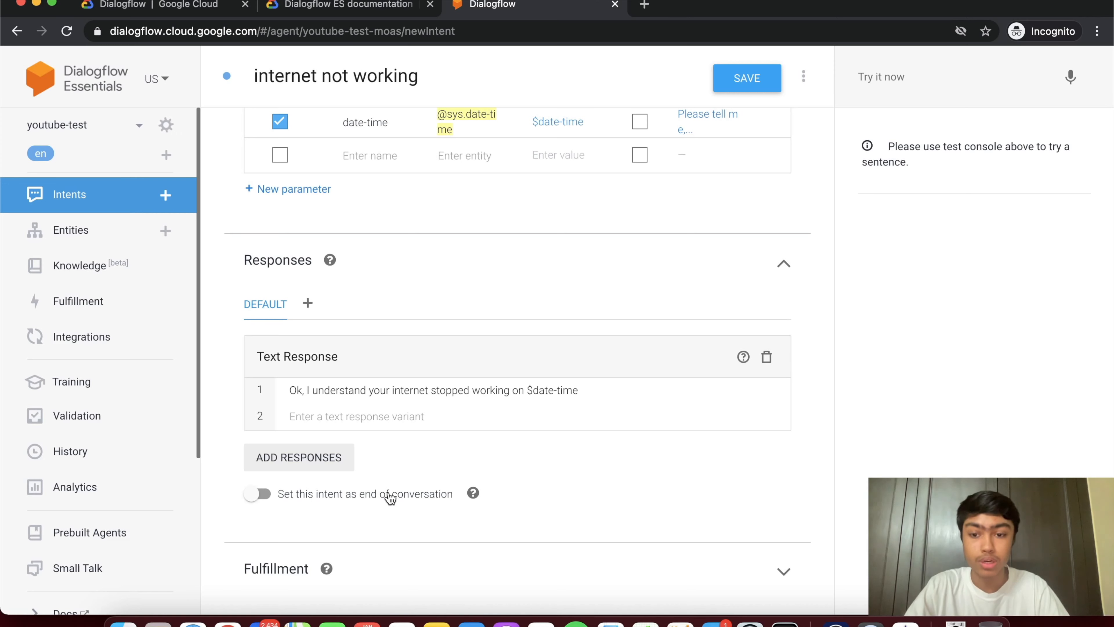
- Save the 'internet not working' intent and return to the four-intent Intents list
left_click(747, 78)
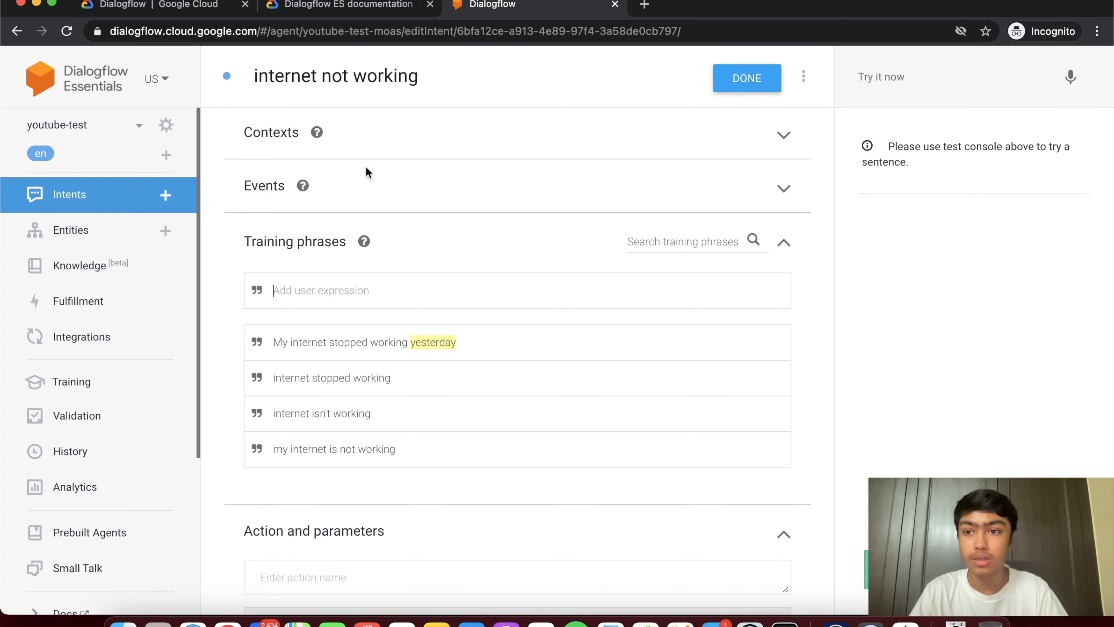
left_click(83, 190)
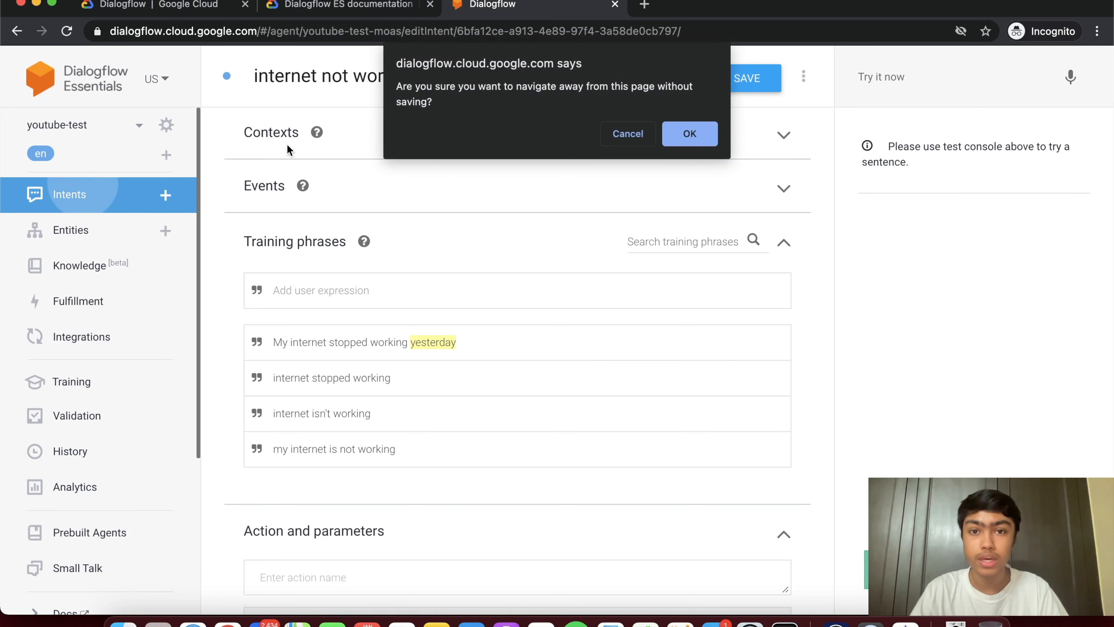
left_click(644, 140)
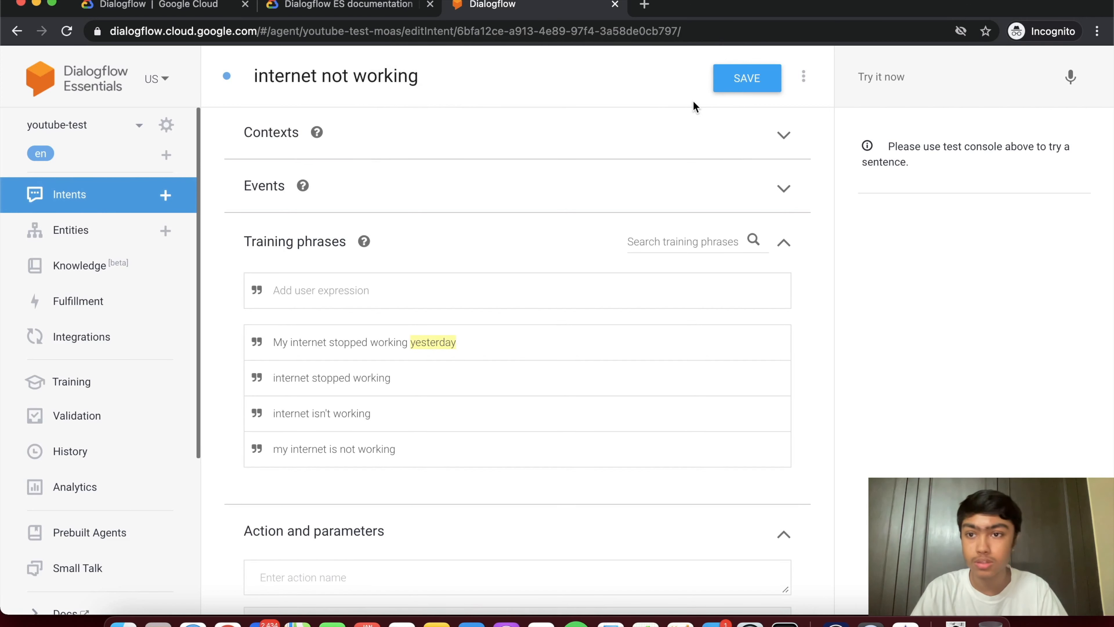
left_click(107, 206)
left_click(637, 141)
left_click(739, 79)
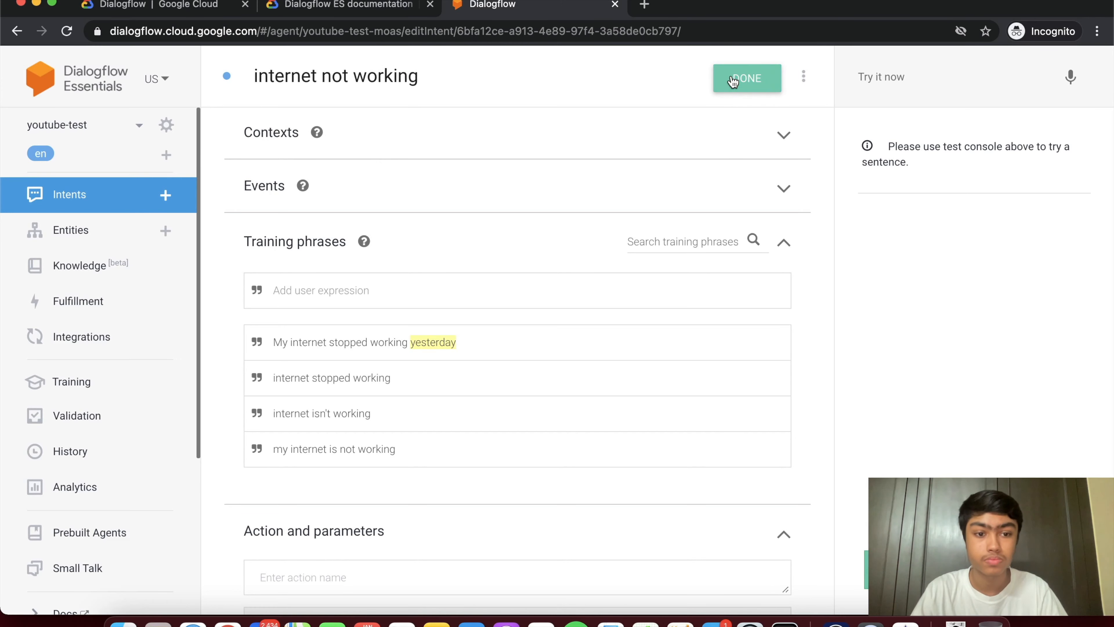
left_click(83, 197)
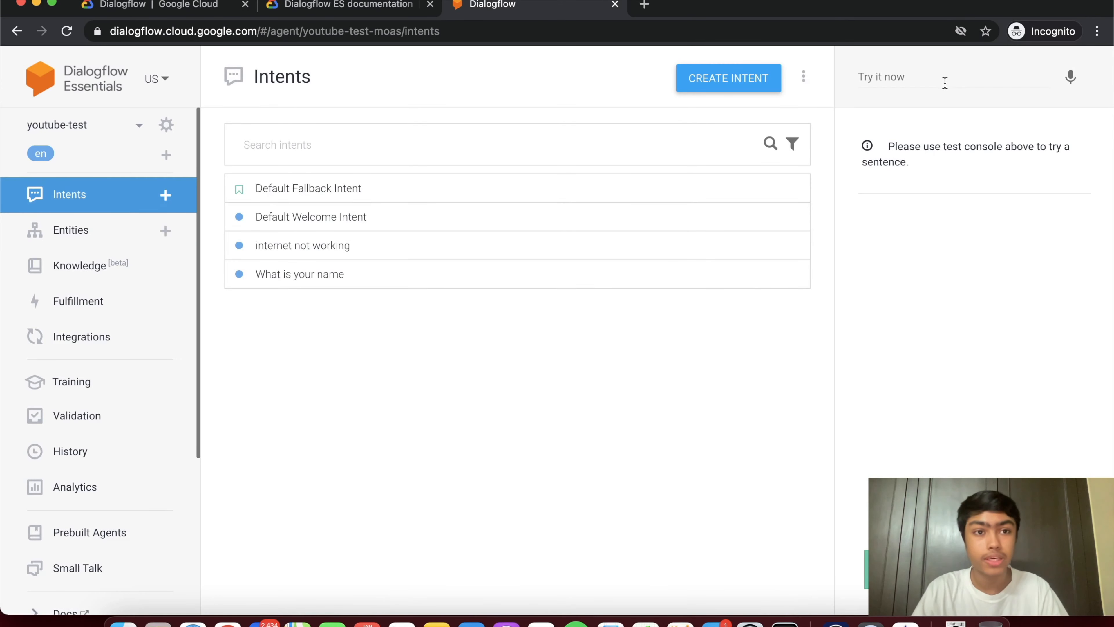
- Test 'hi' and 'what is your name' in Try it now and check the matched intent
left_click(927, 78)
type("hi")
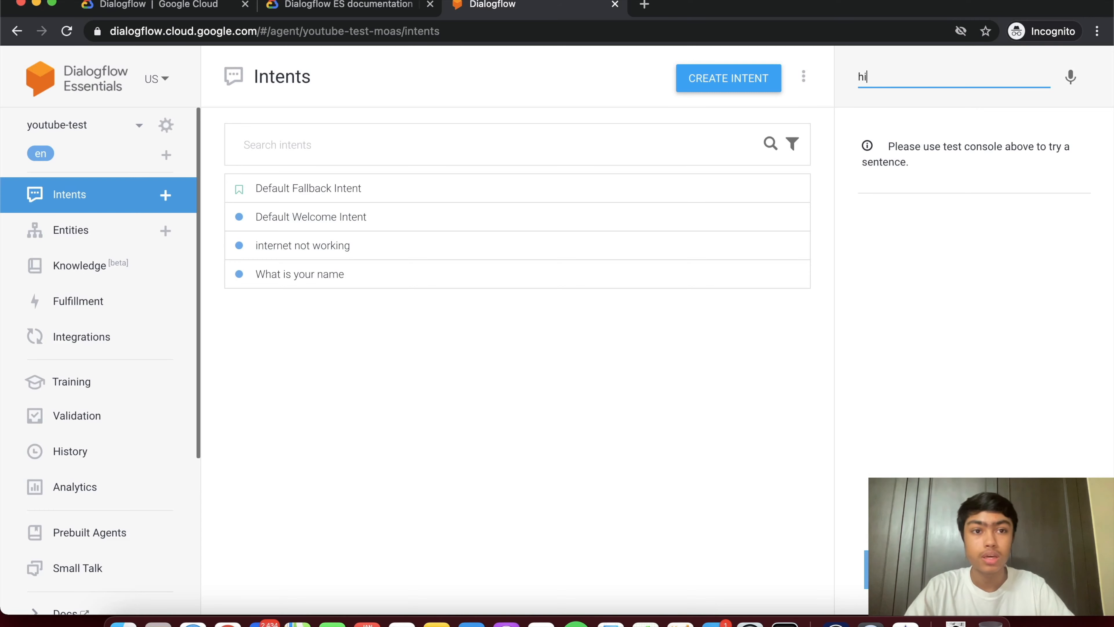
key("Return")
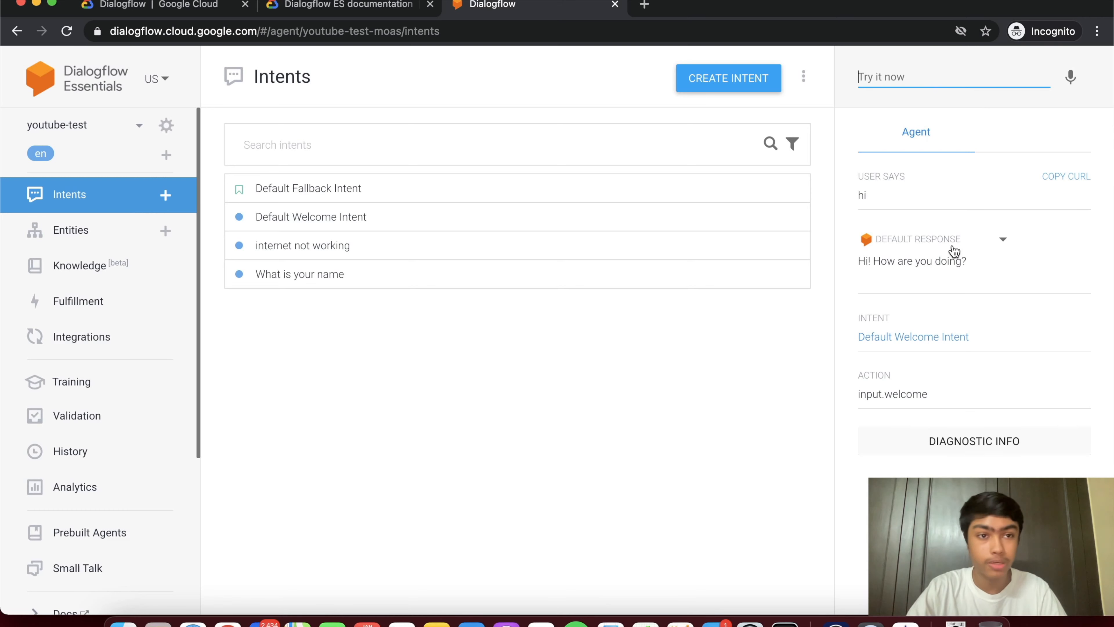
type("my")
key("BackSpace")
key("BackSpace")
key("BackSpace")
type("what is your n")
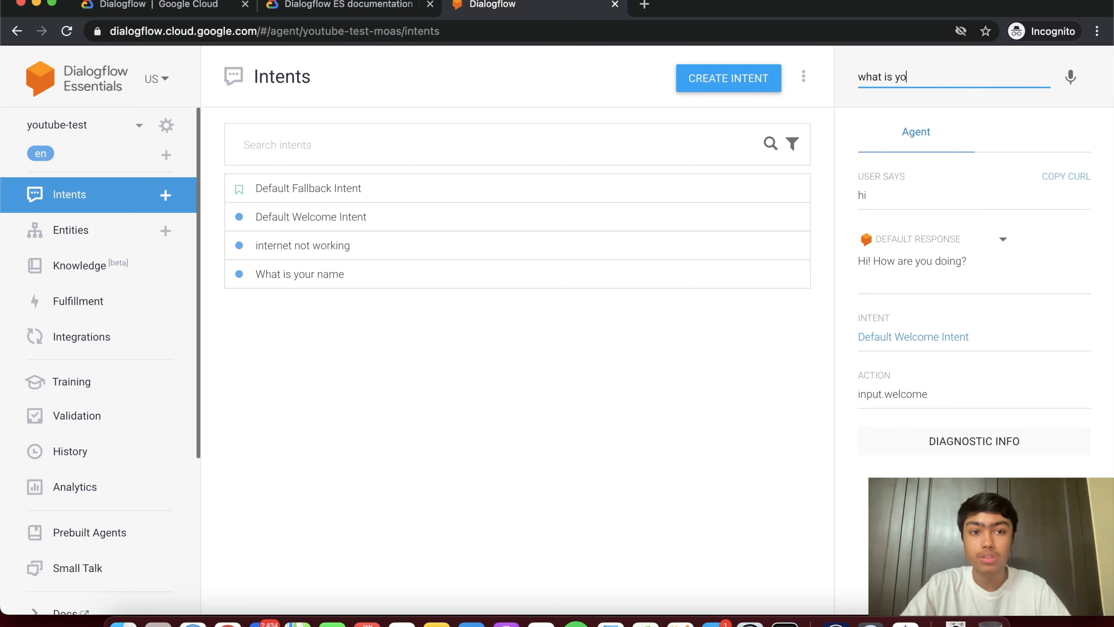
key("BackSpace")
key("BackSpace")
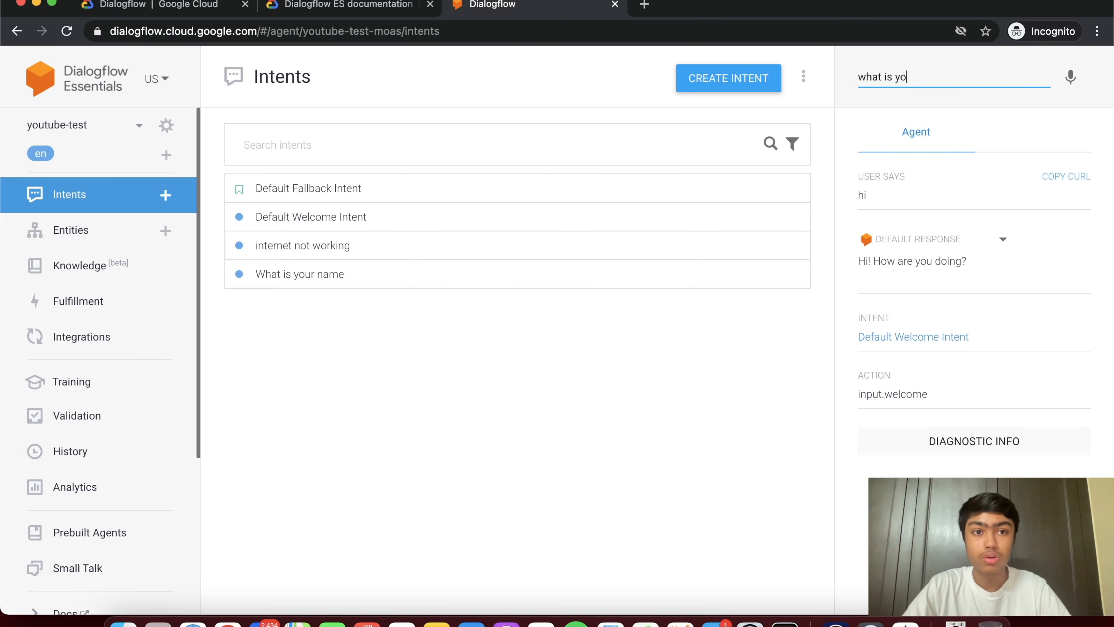
type("r name")
key("Return")
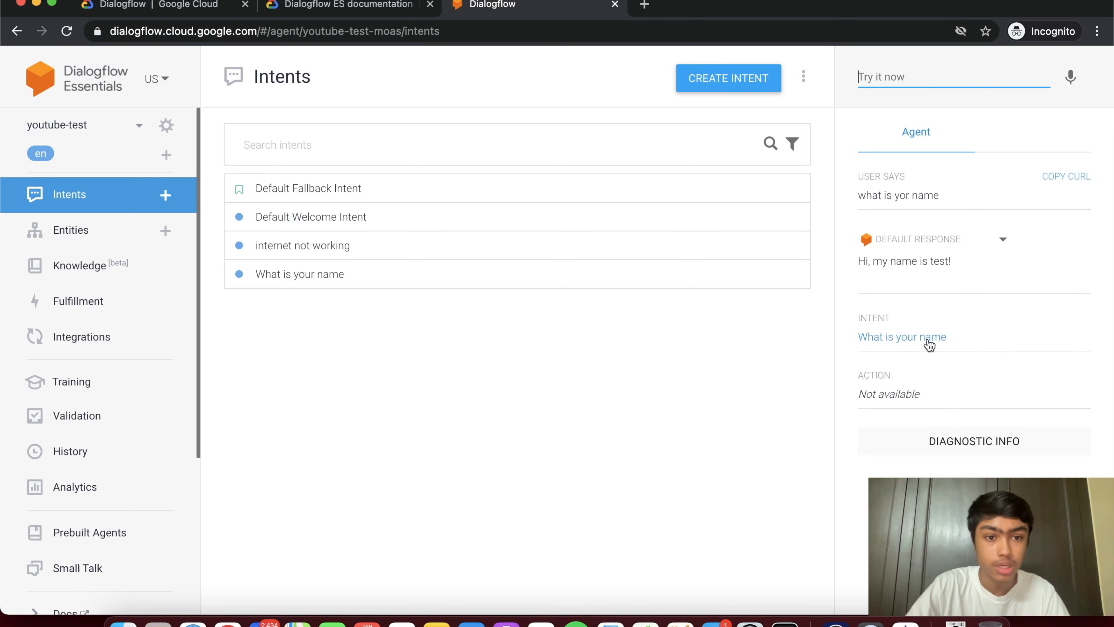
left_click_drag(958, 343, 855, 343)
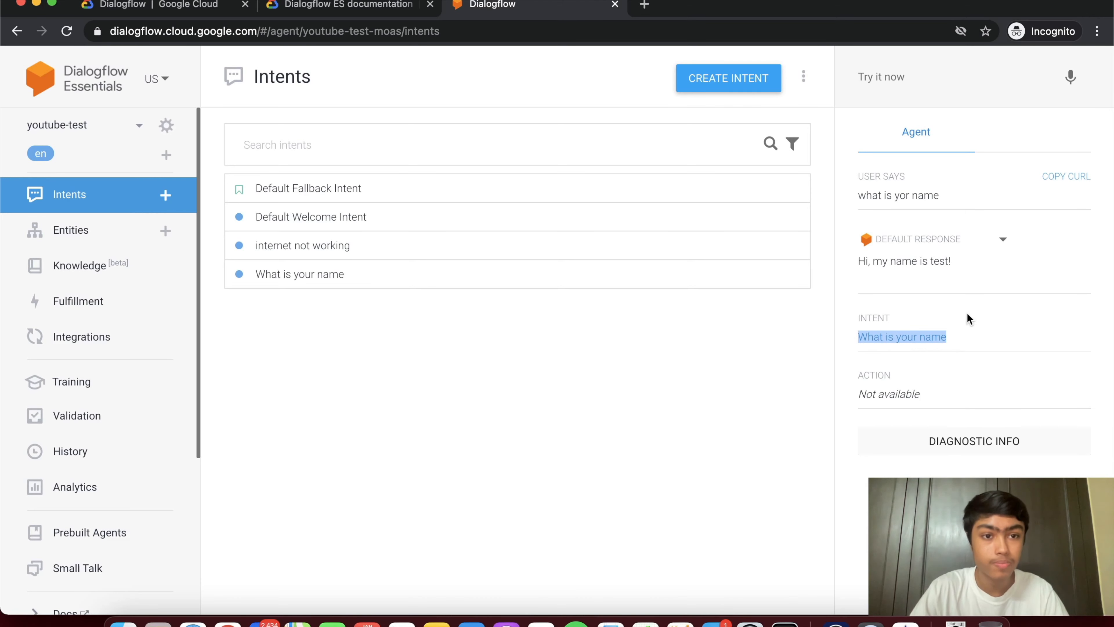
left_click(976, 307)
- Ask 'what is your name' twice more to see the alternate reply
left_click(928, 81)
type("what is your name")
key("Return")
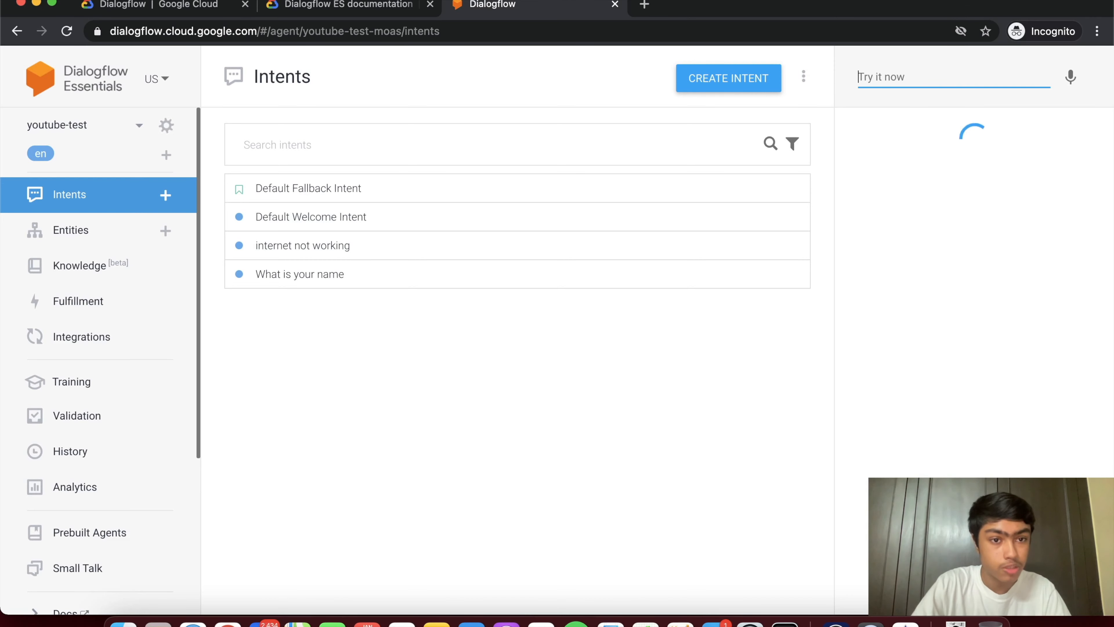
type("wha")
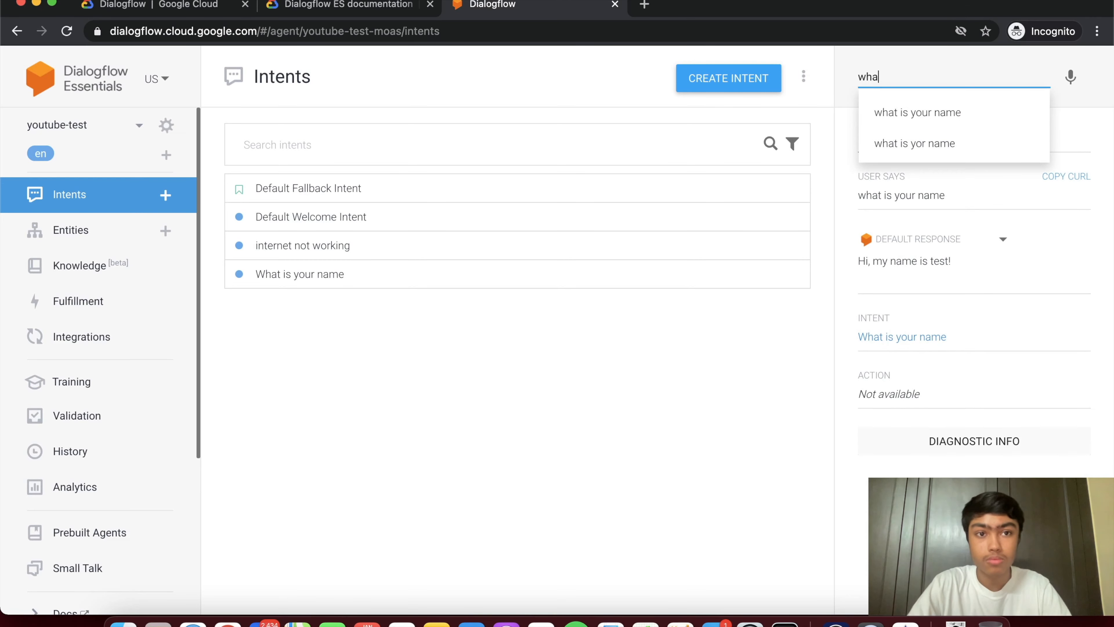
type("t is your name")
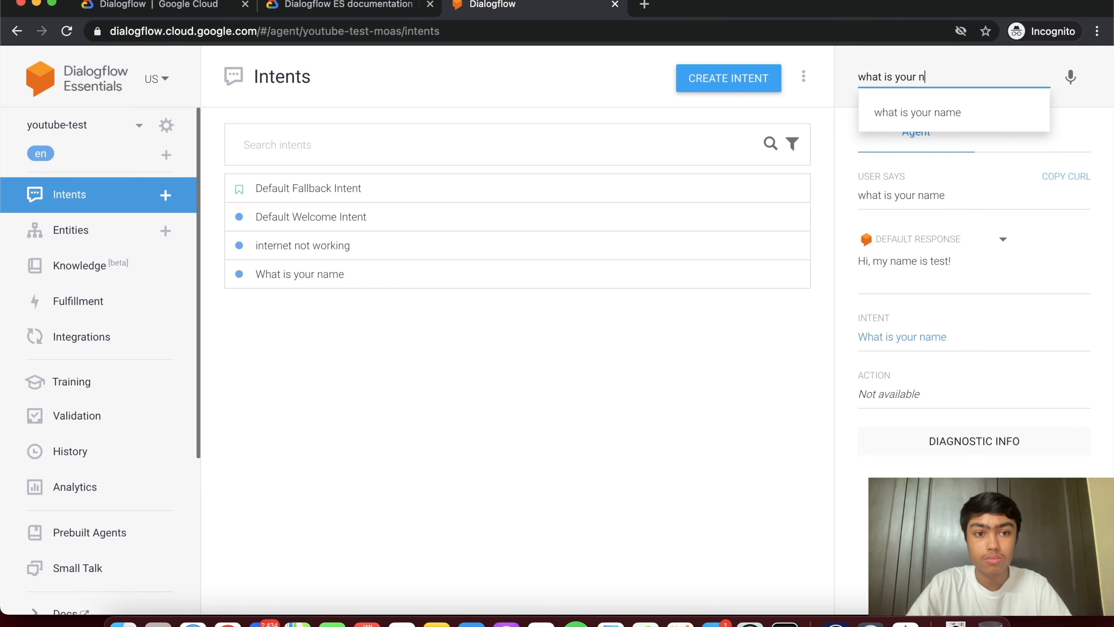
key("Return")
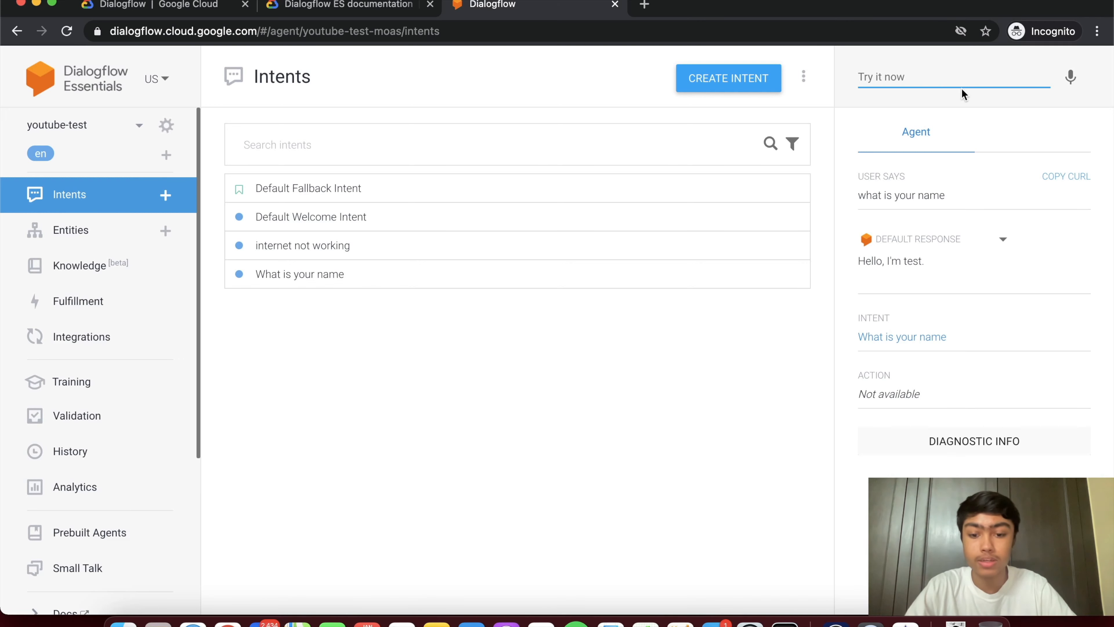
- Send the test queries 'how are you' and 'my internet stopped working last week'
type("how are you")
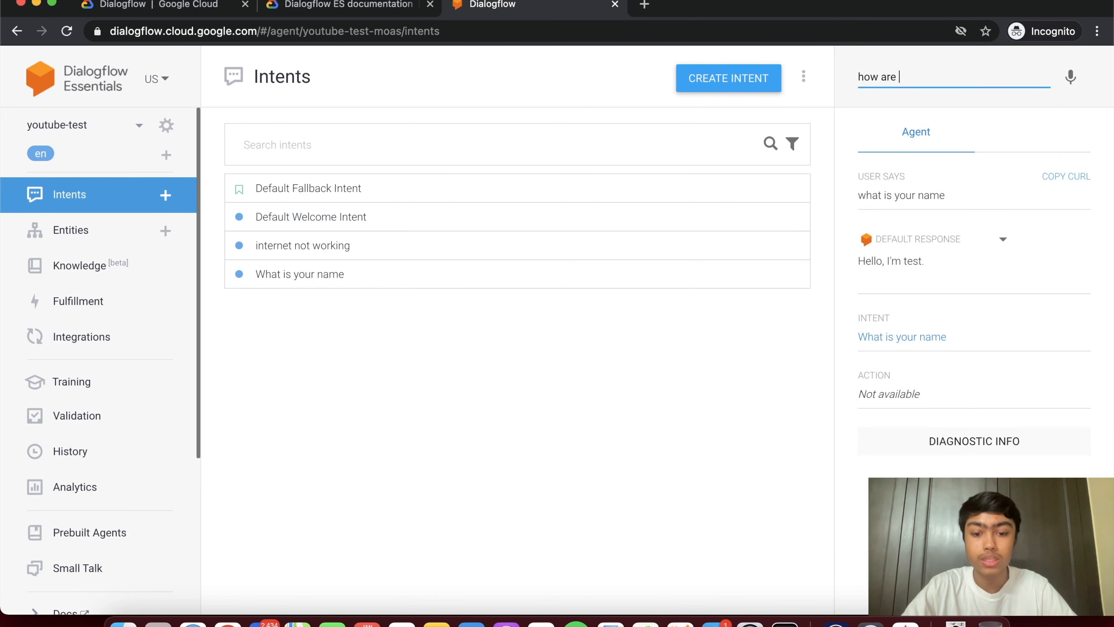
key("Return")
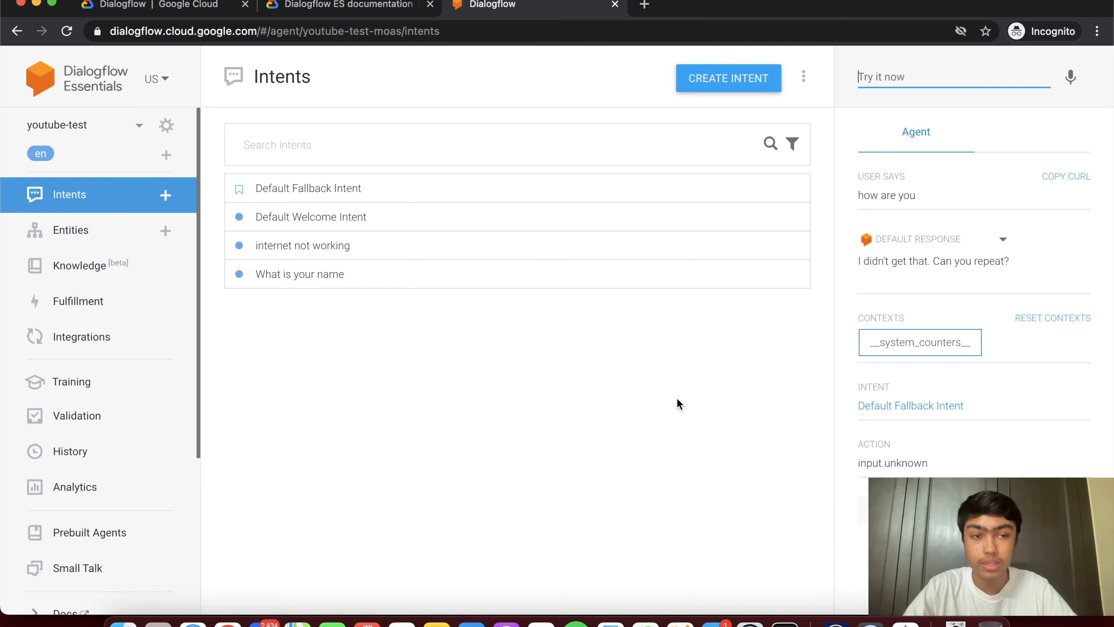
type("my")
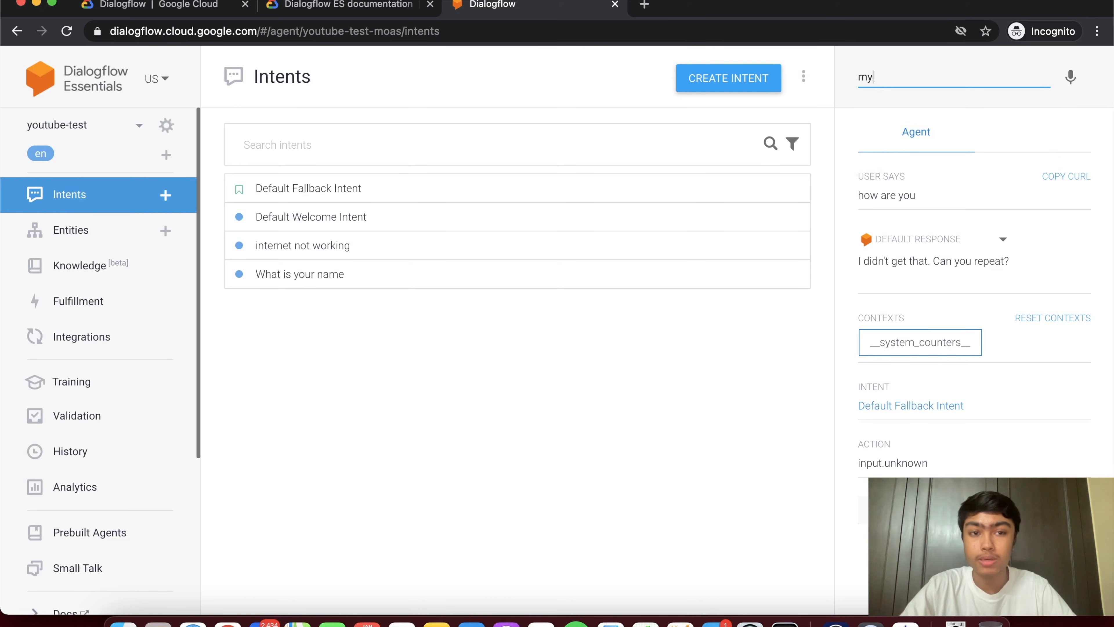
type(" internet ")
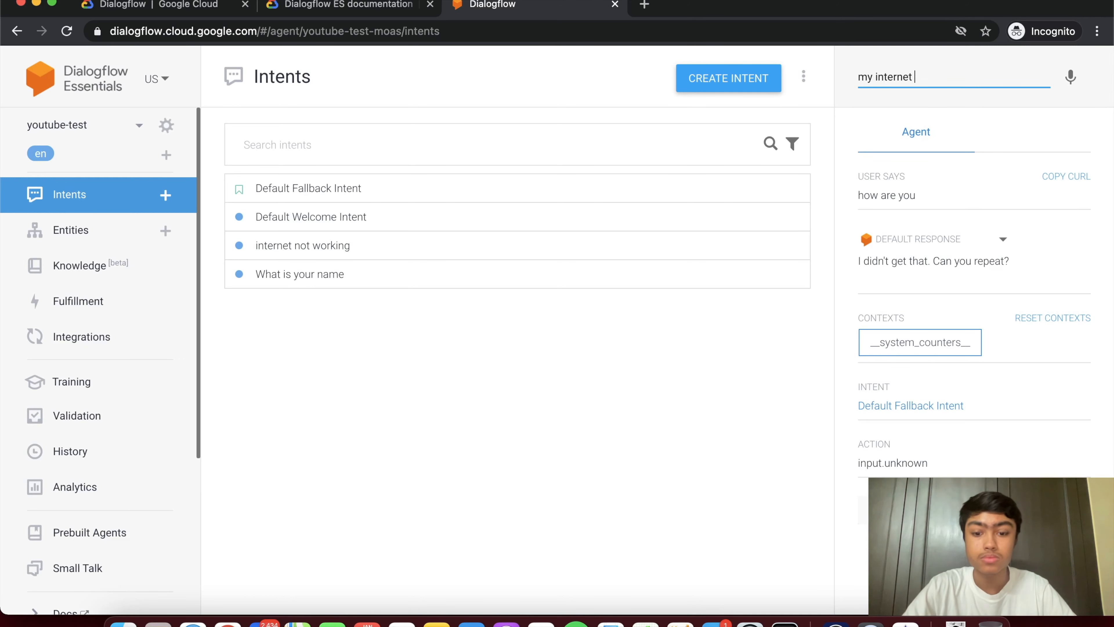
type("stopped worki")
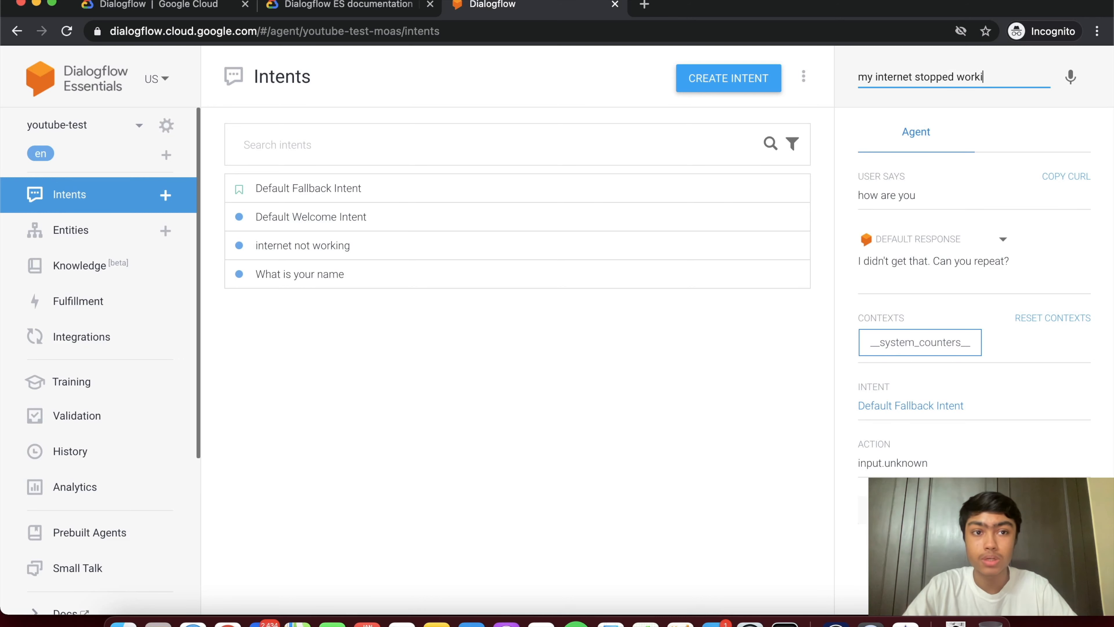
type("ng last week")
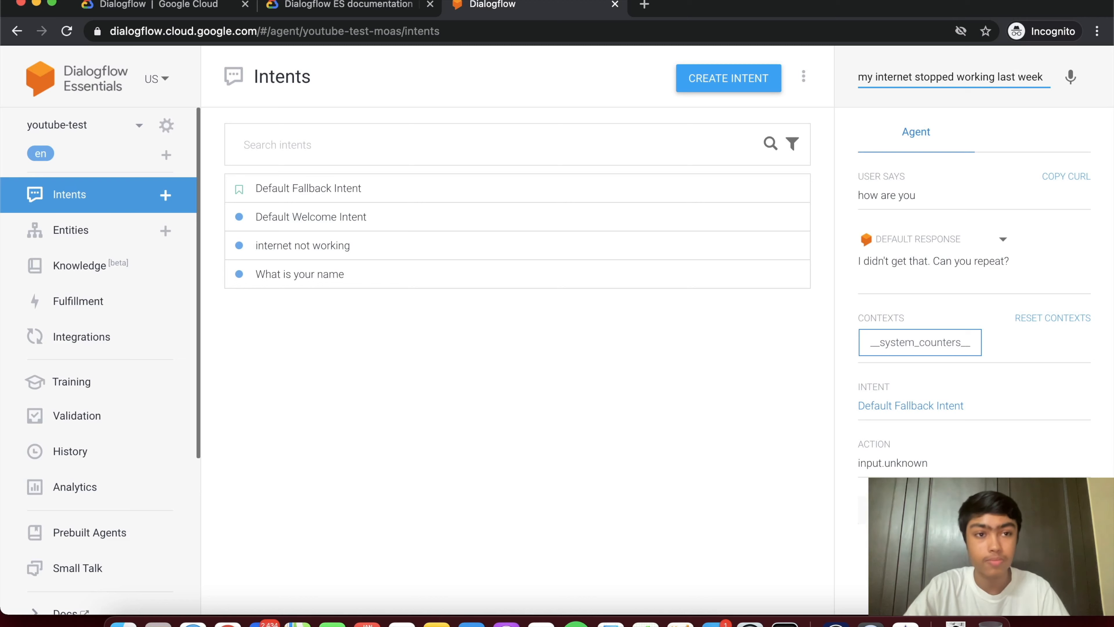
key("Return")
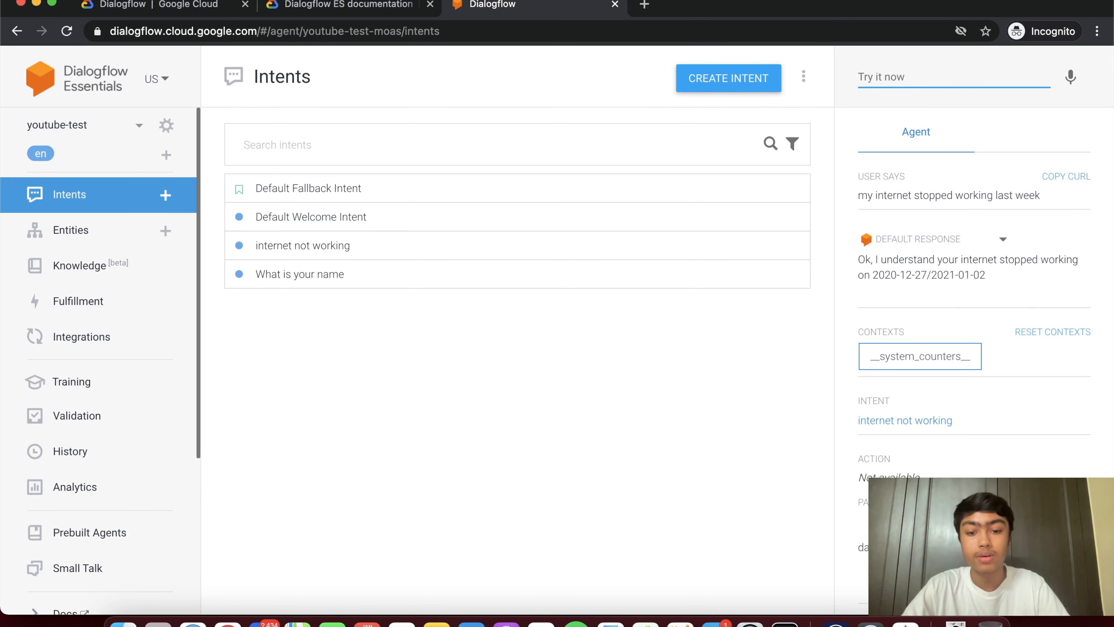
- Send 'my internet isn't working', then answer 'yesterday' to get date 2021-01-06
type("my internet")
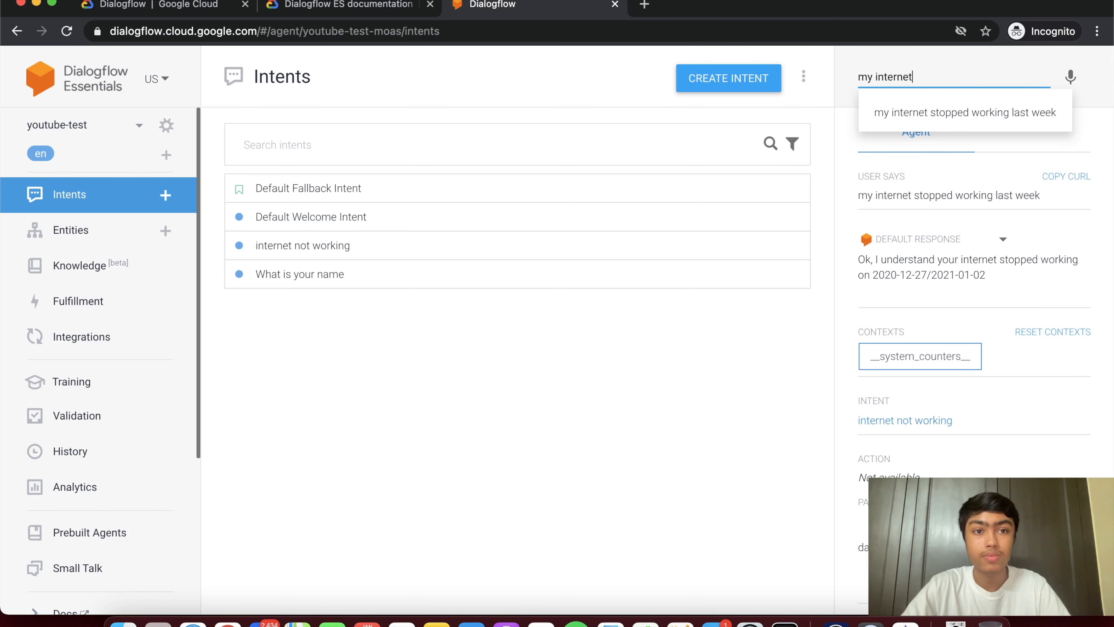
type(" isn't working")
key("Return")
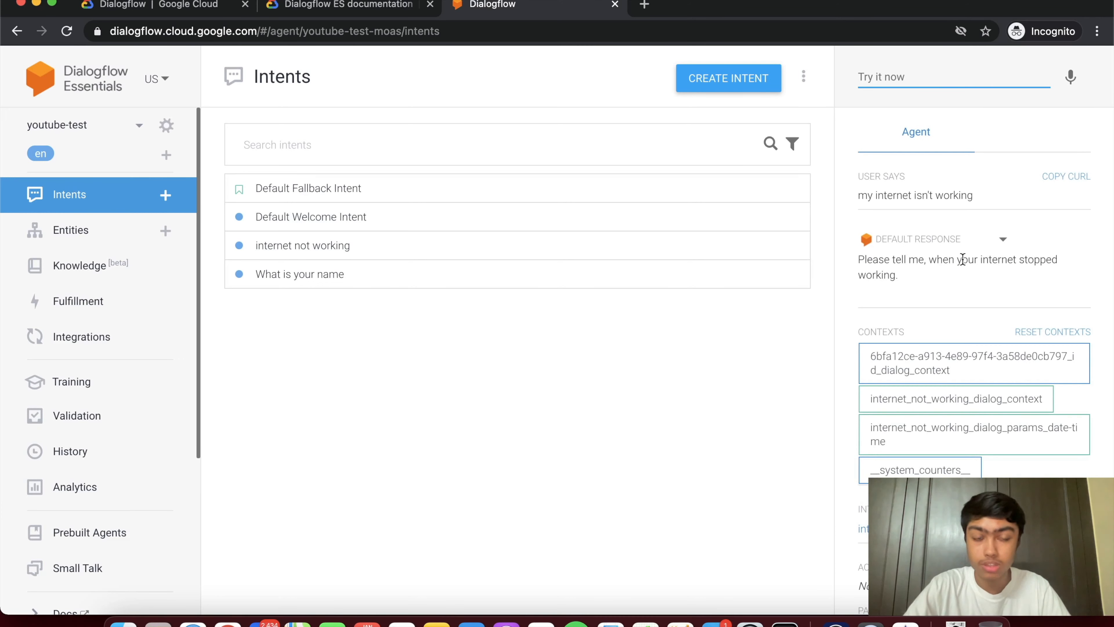
type("yester")
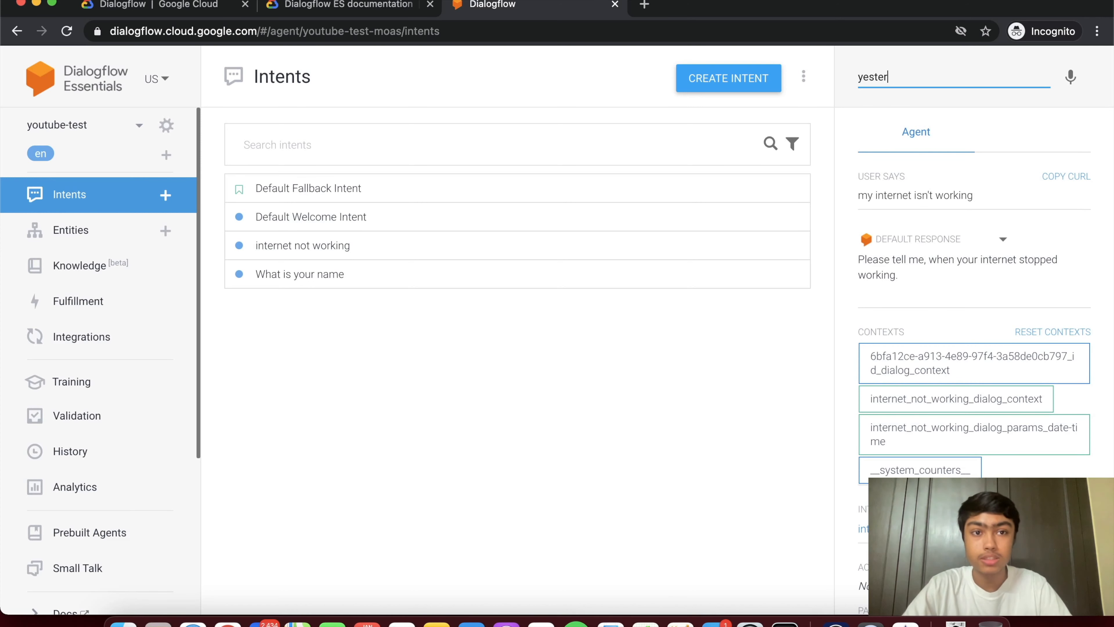
type("day")
key("Return")
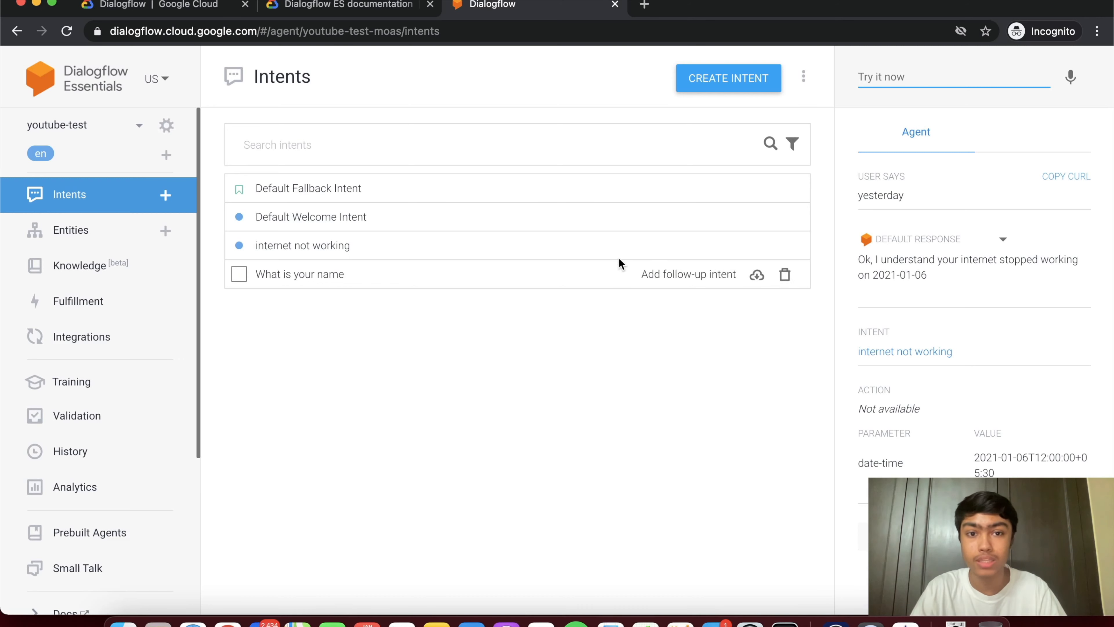
- Create the 'internet not working - custom' follow-up and open the parent intent's editor
mouse_move(616, 254)
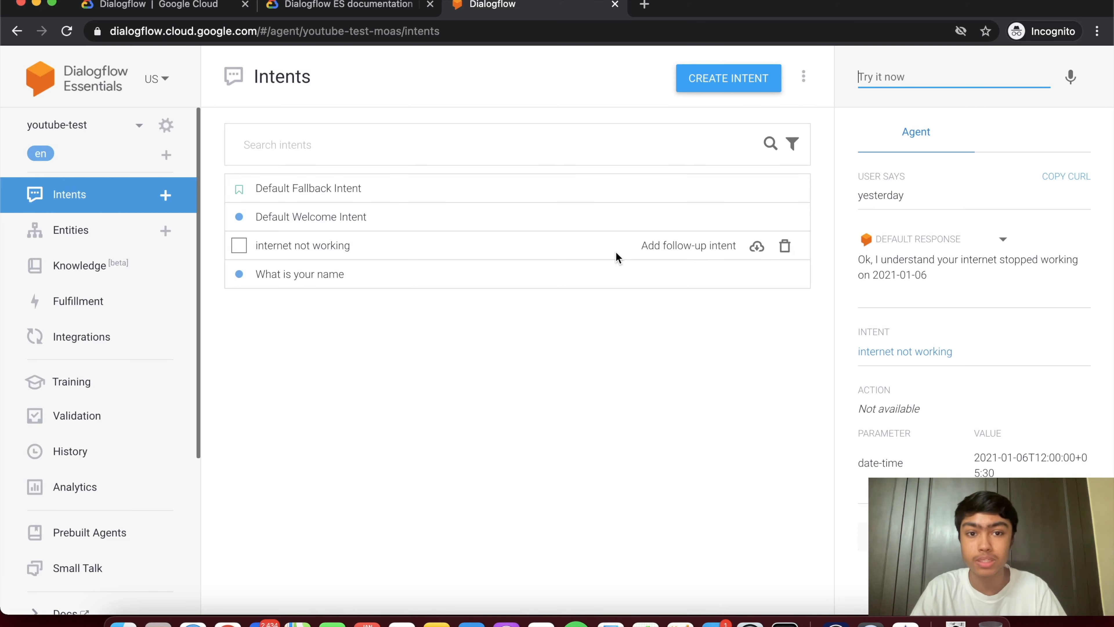
left_click(681, 246)
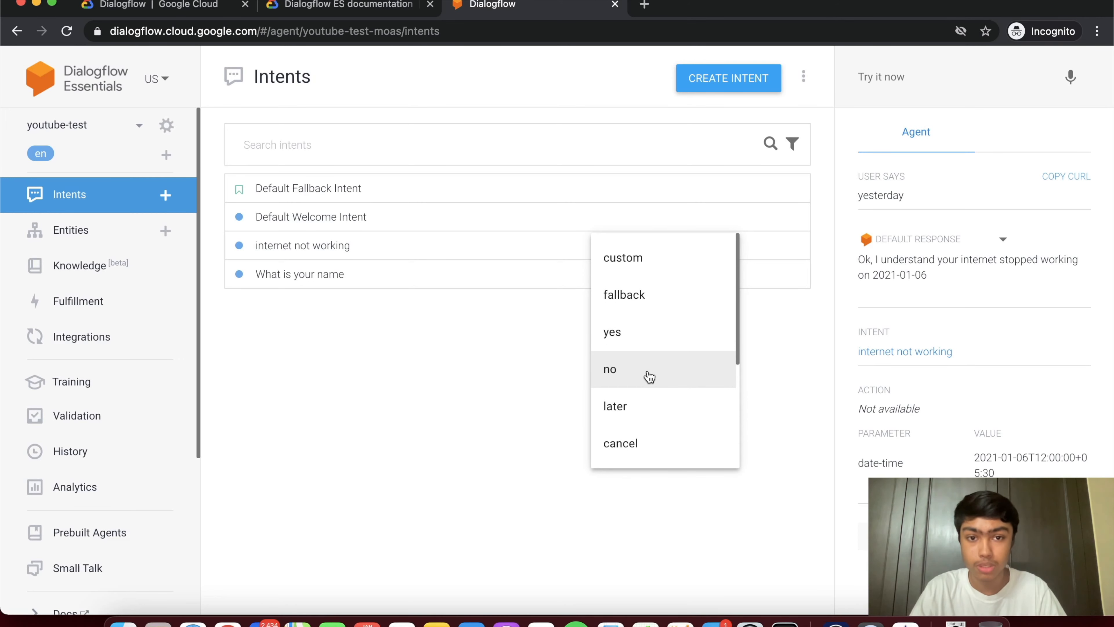
left_click(640, 263)
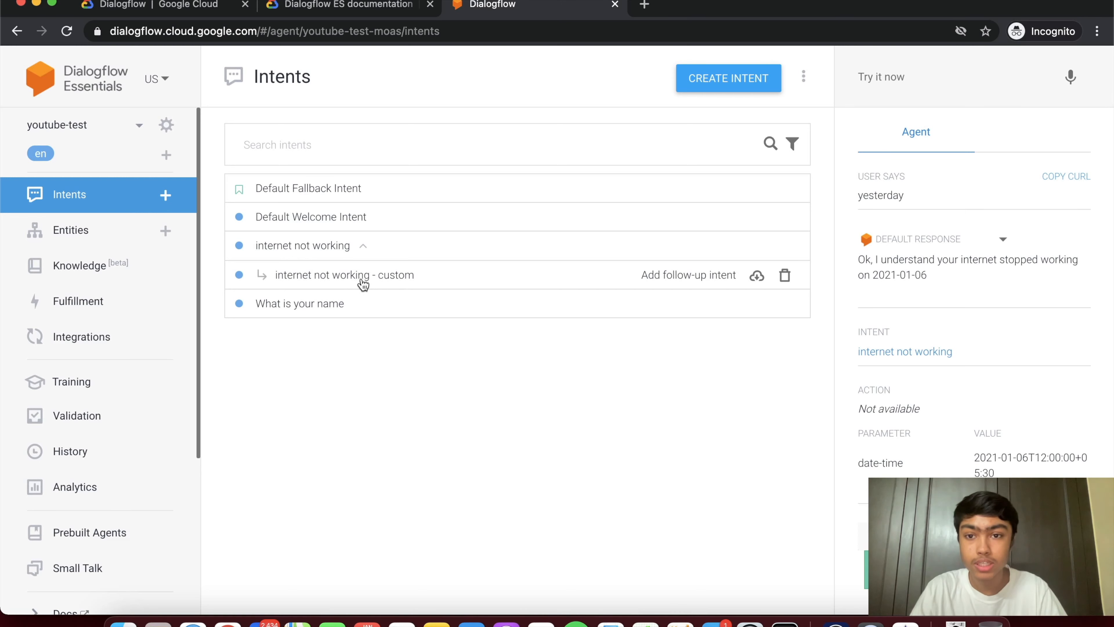
left_click(318, 257)
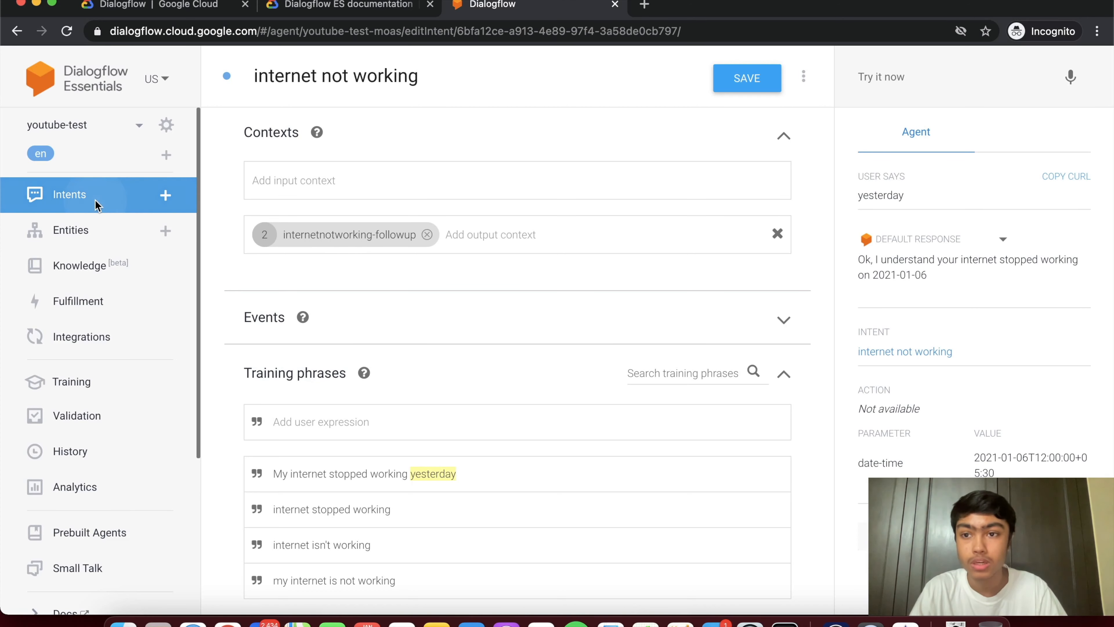
- Leave the intent unsaved and open the 'internet not working - custom' follow-up
left_click(105, 202)
left_click(692, 131)
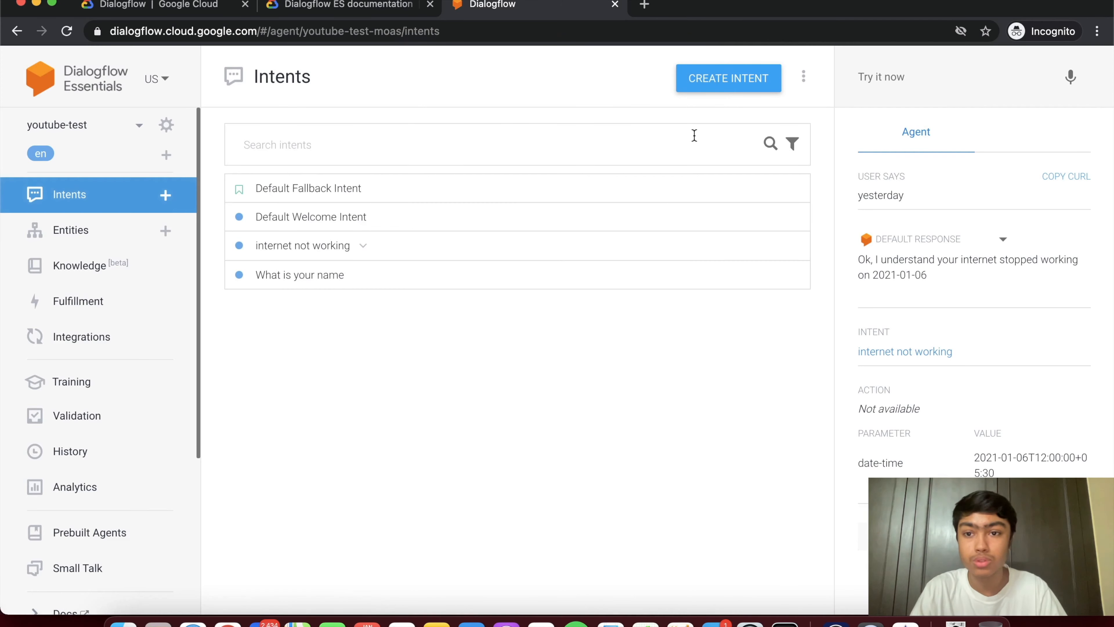
left_click(364, 248)
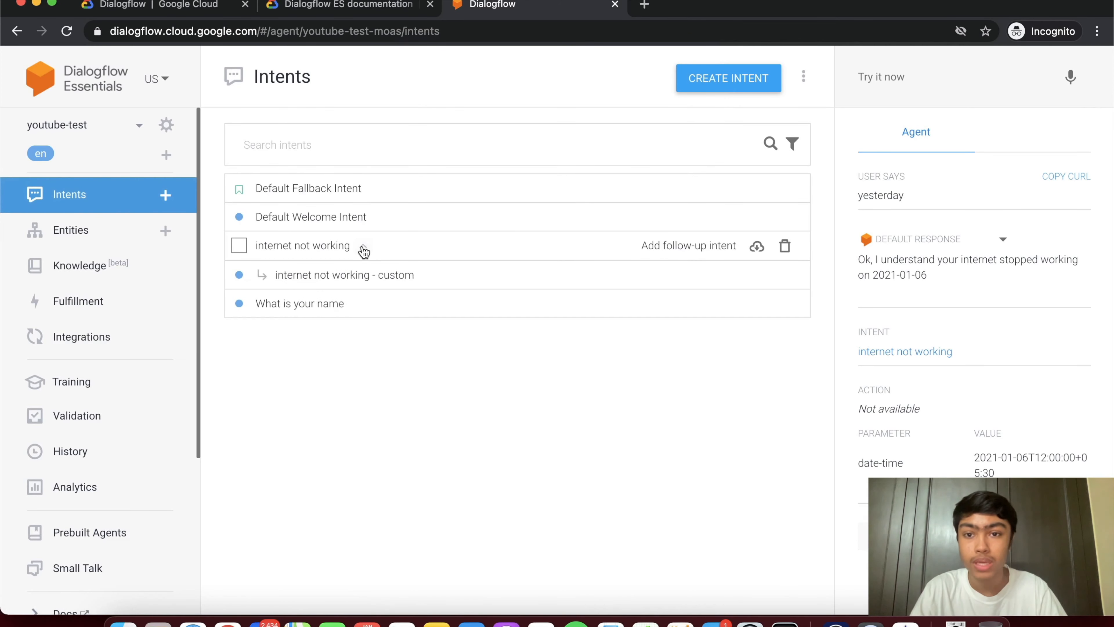
left_click(367, 283)
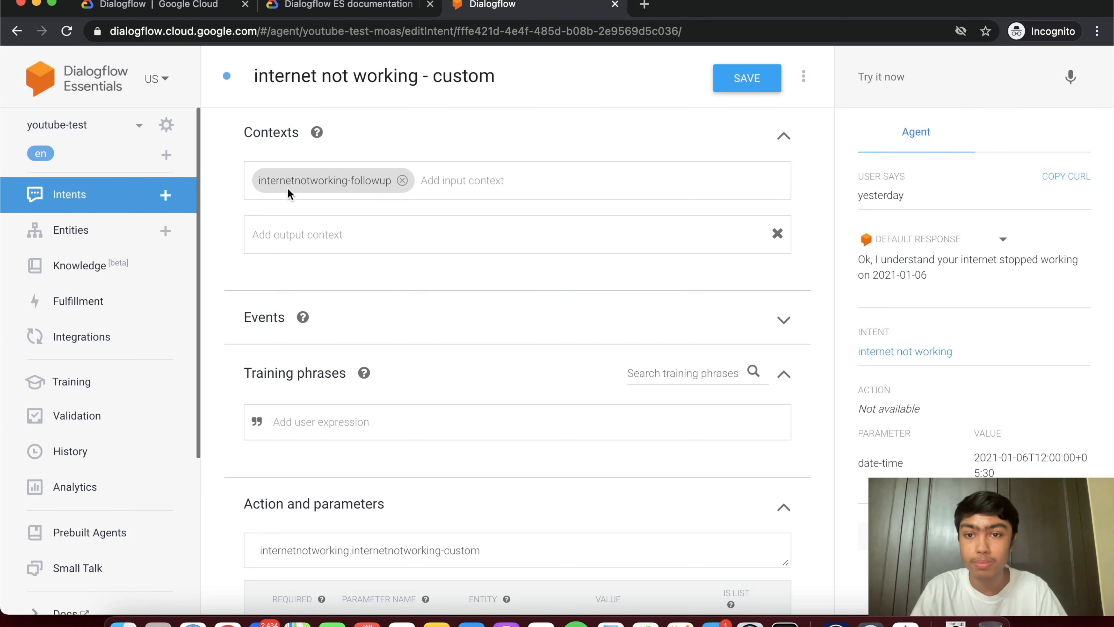
- Reopen 'internet not working', change the output context lifespan to 5, then leave without saving
left_click(70, 195)
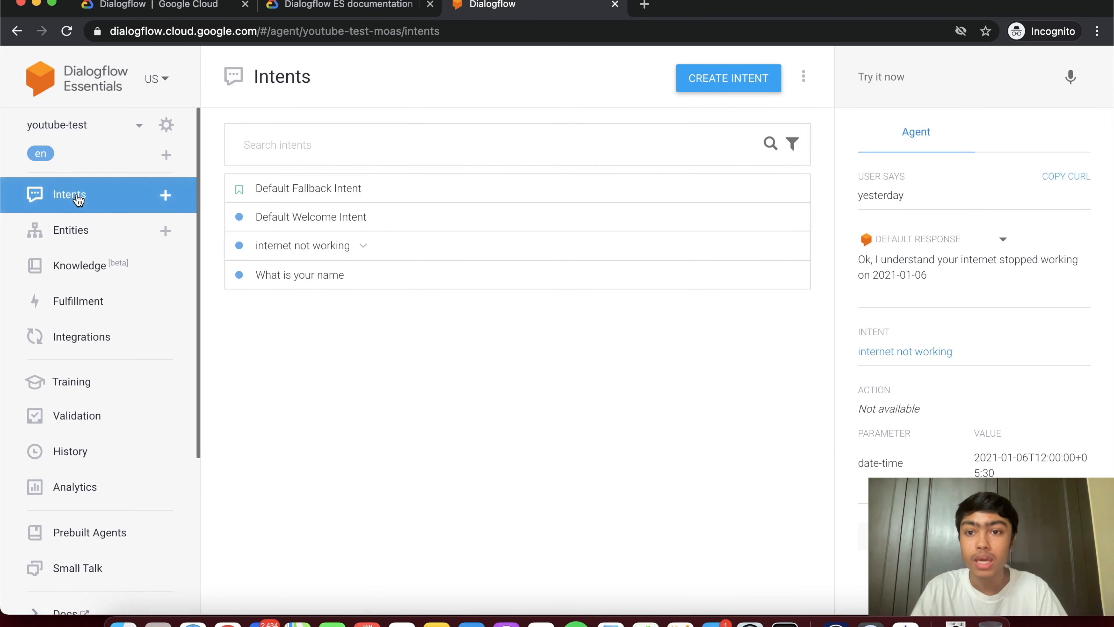
left_click(330, 249)
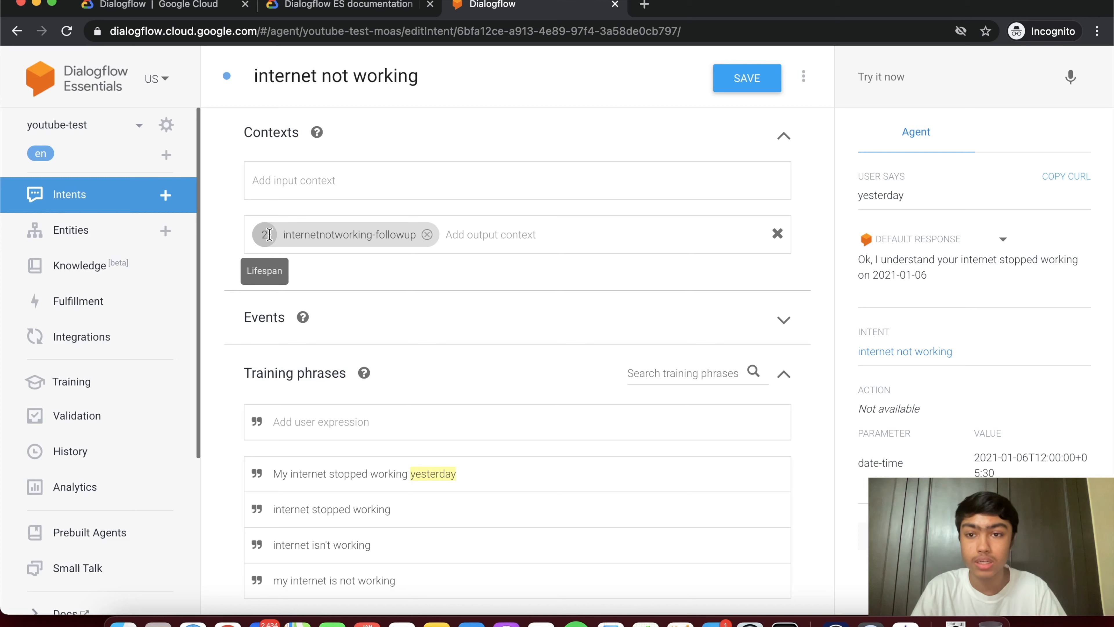
double_click(268, 234)
type("5")
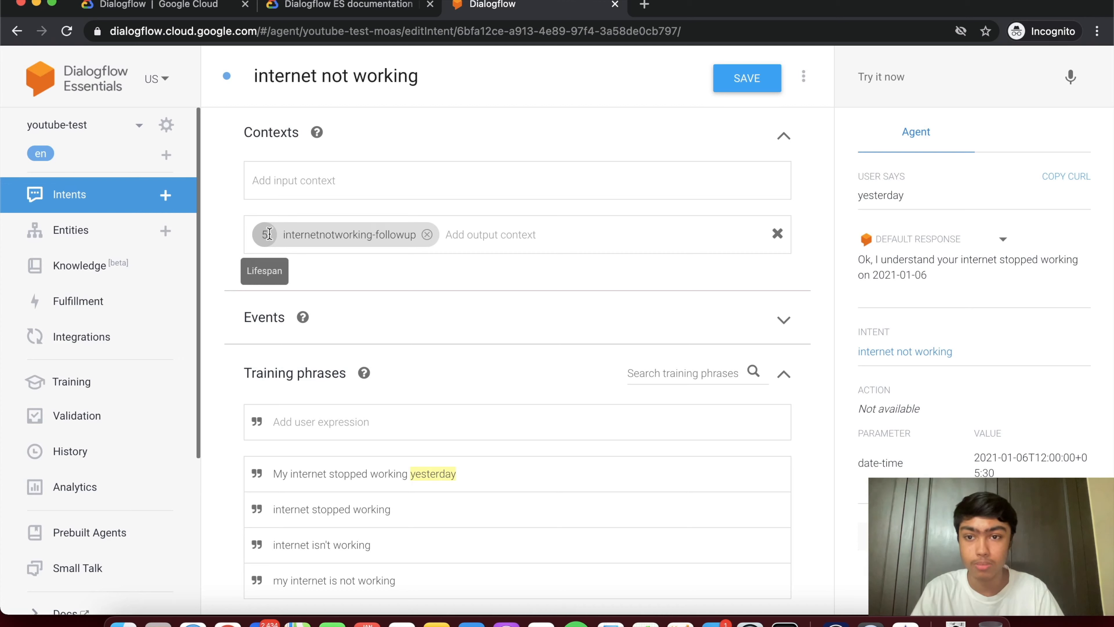
left_click(87, 193)
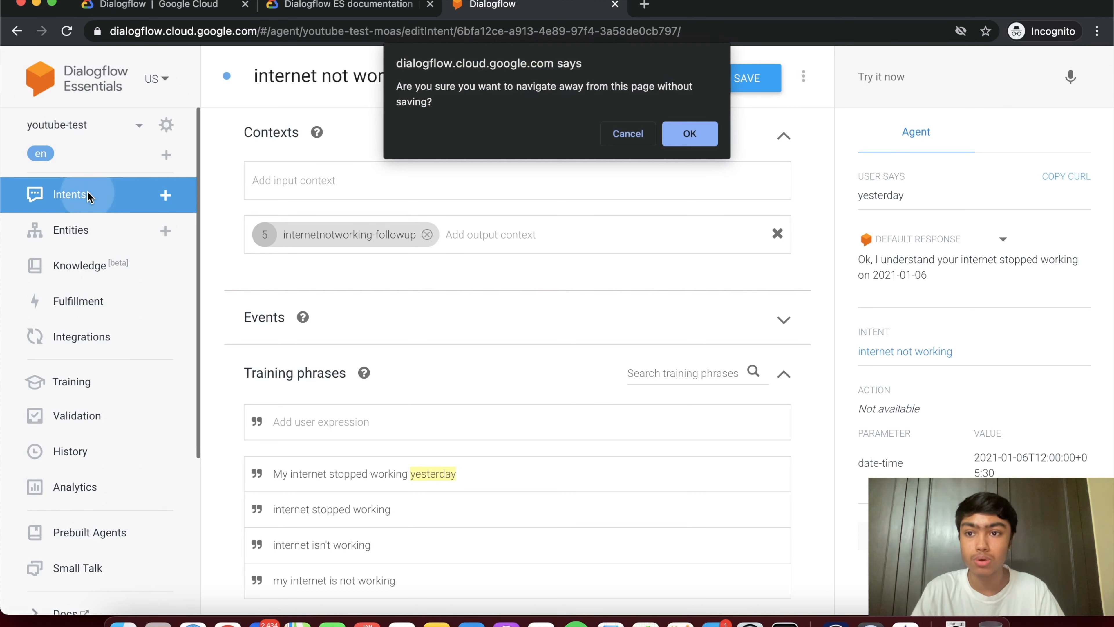
left_click(688, 137)
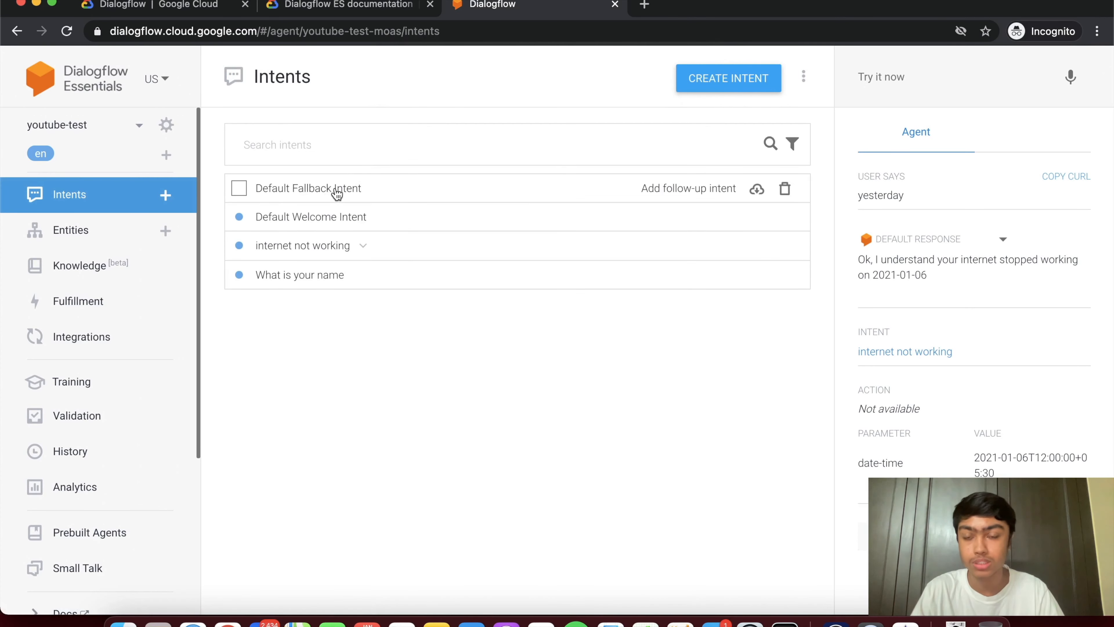
- In the internet not working - custom follow-up, add training phrases 'when is it going to be repaired' and 'when are you going to fix it'
left_click(367, 247)
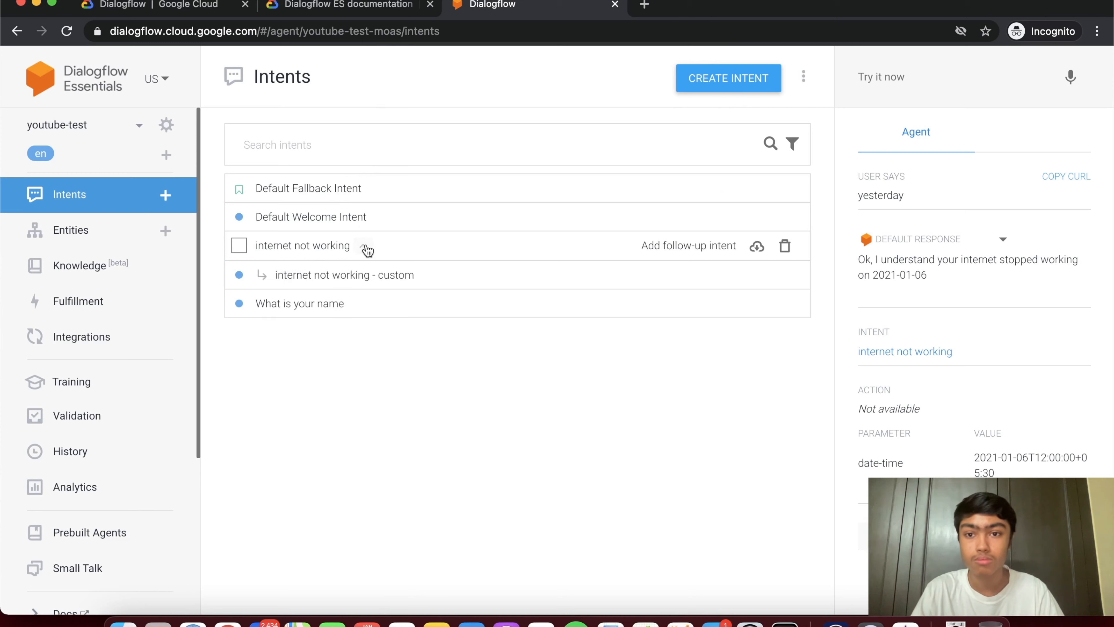
left_click(379, 277)
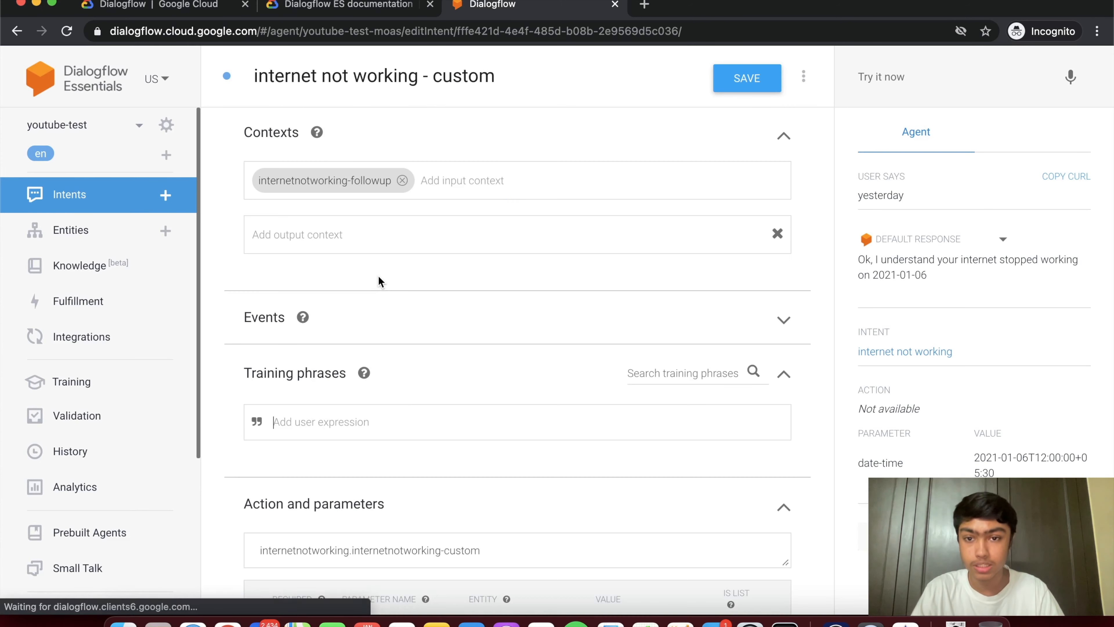
scroll(319, 385, "down", 3)
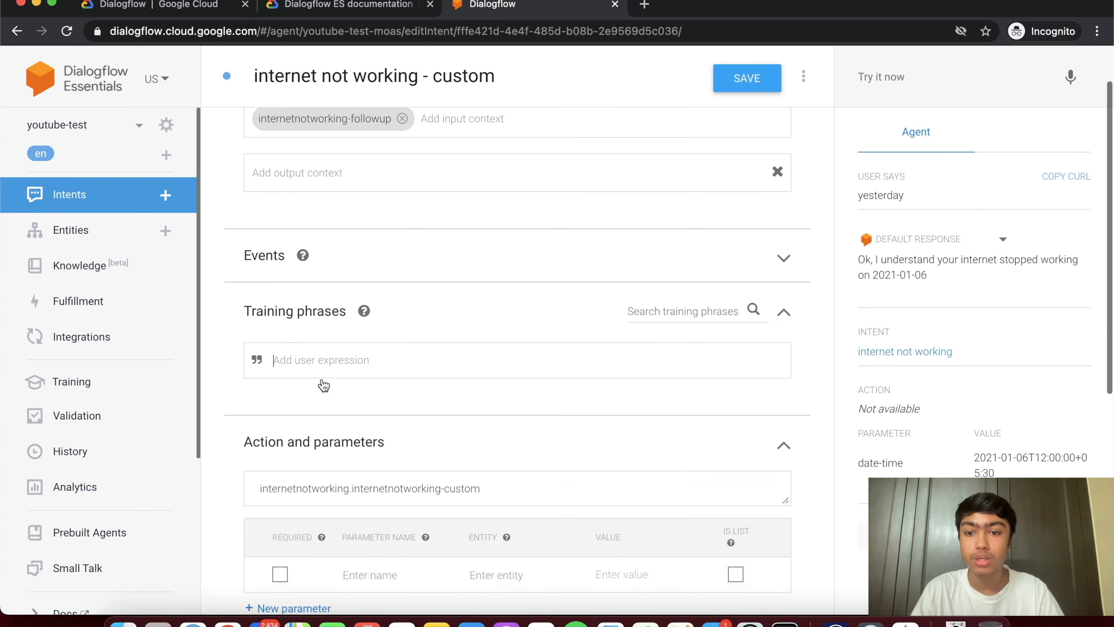
left_click(307, 326)
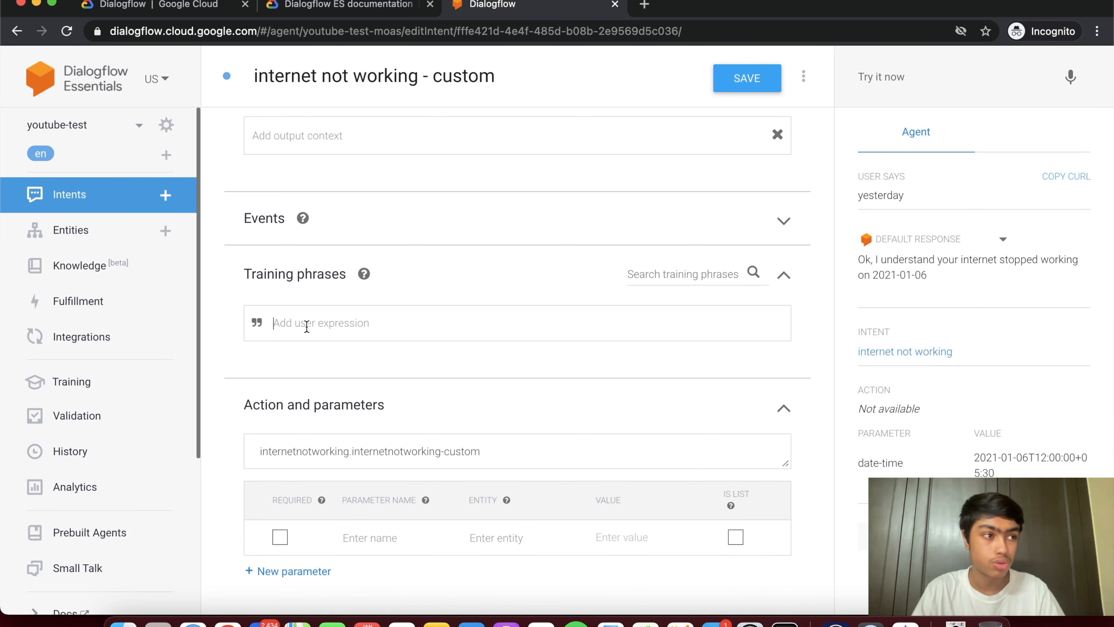
type("when is")
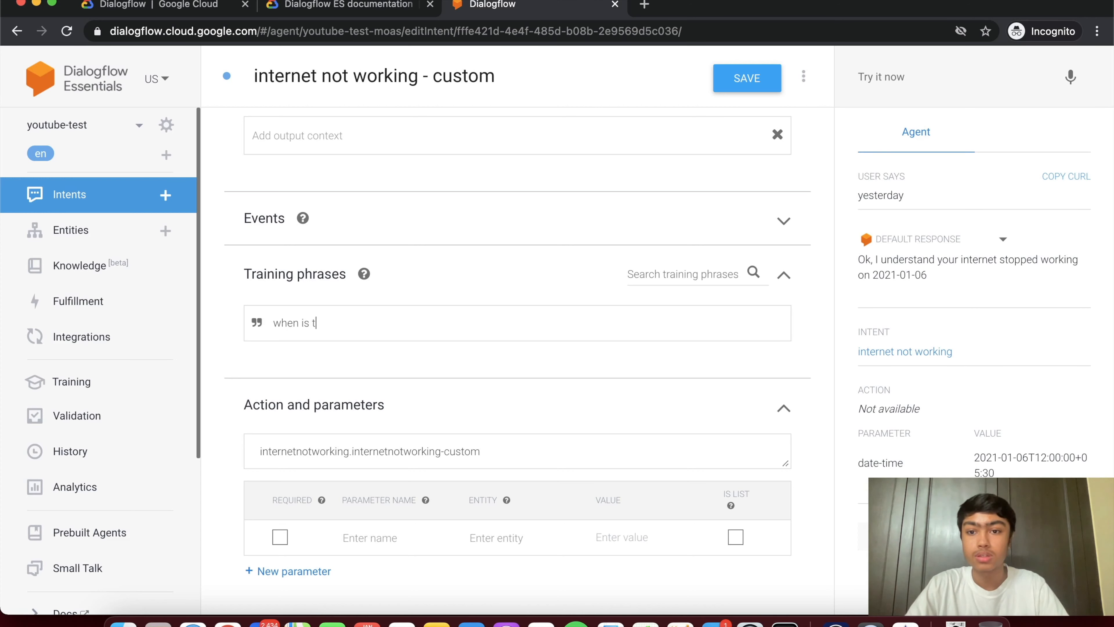
key("BackSpace")
key("BackSpace")
type("are")
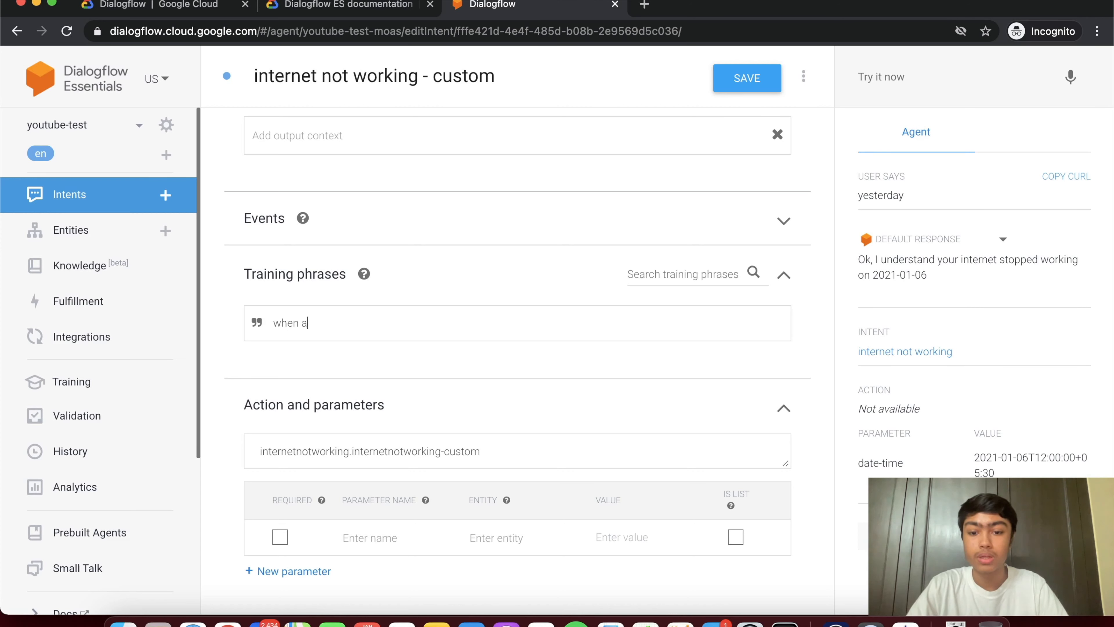
key("BackSpace")
key("BackSpace")
key("BackSpace")
type("a")
key("BackSpace")
type("is it oging to")
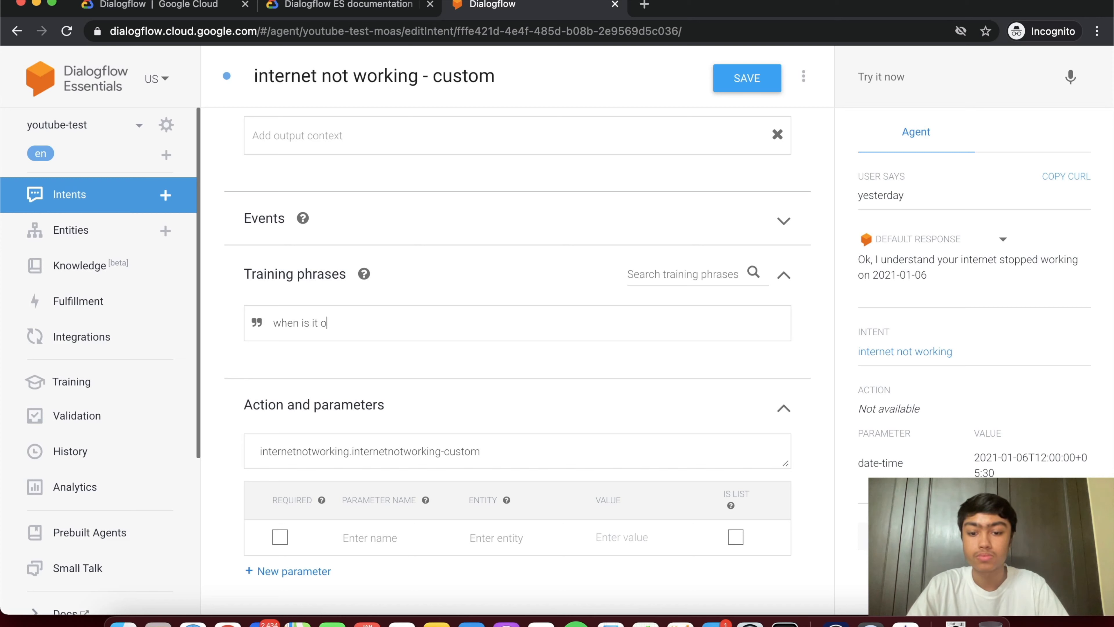
key("BackSpace")
key("BackSpace")
key("BackSpace")
key("BackSpace")
key("BackSpace")
key("BackSpace")
key("BackSpace")
key("BackSpace")
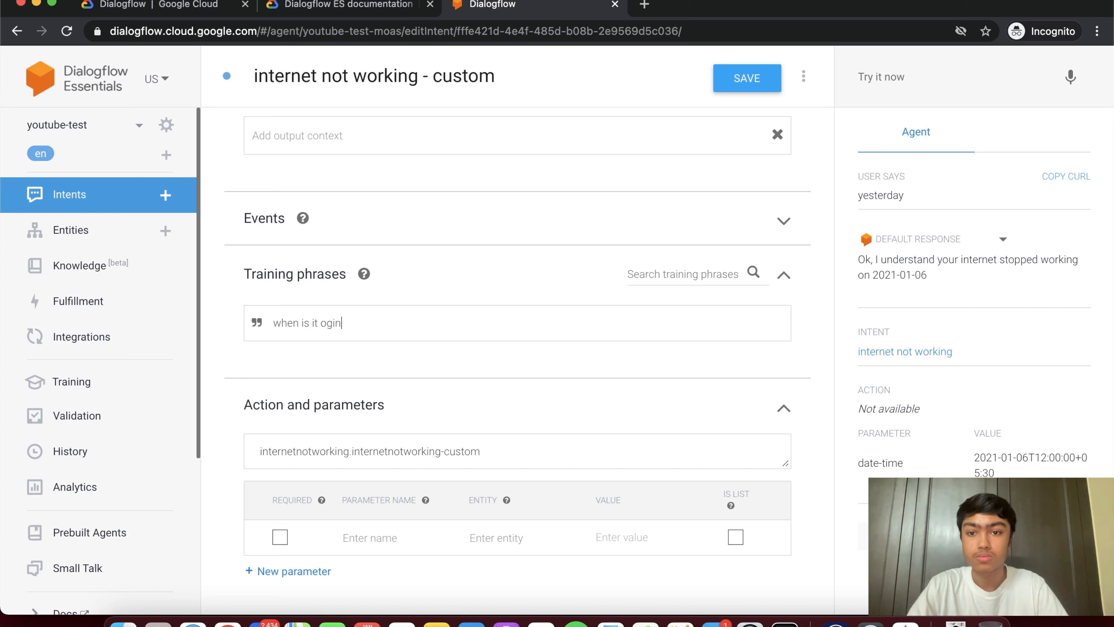
type("going")
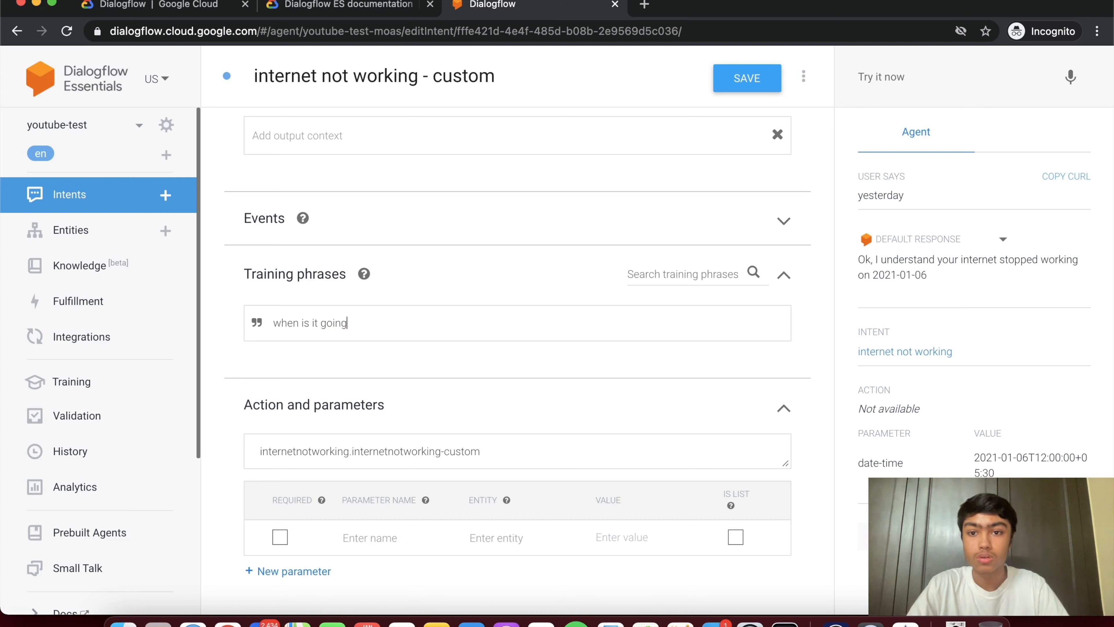
type(" to be repaired")
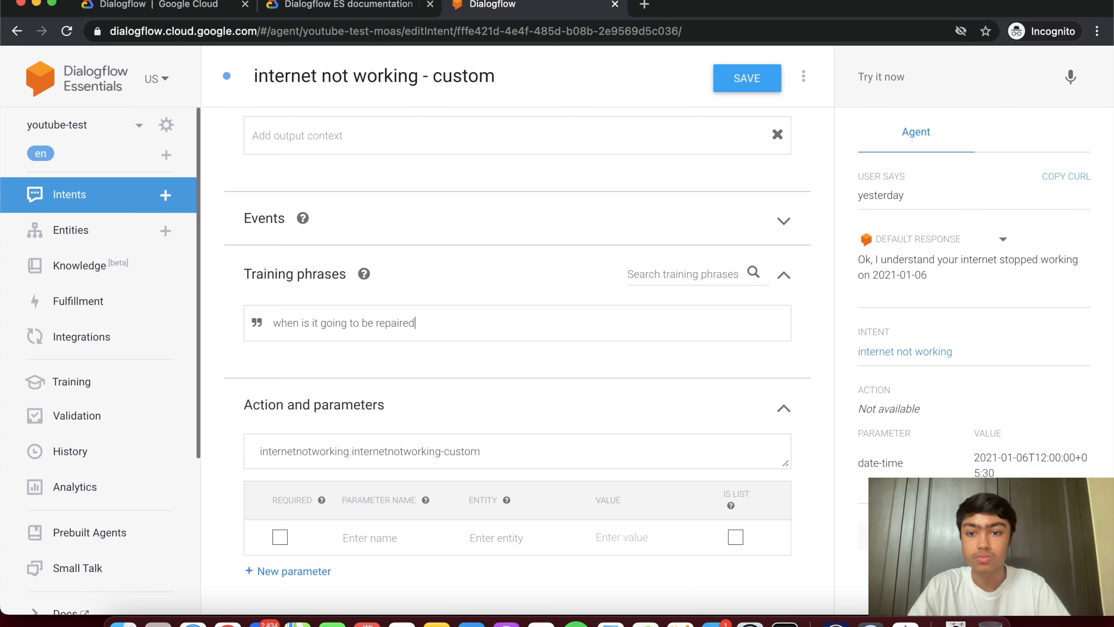
key("Return")
type("when are")
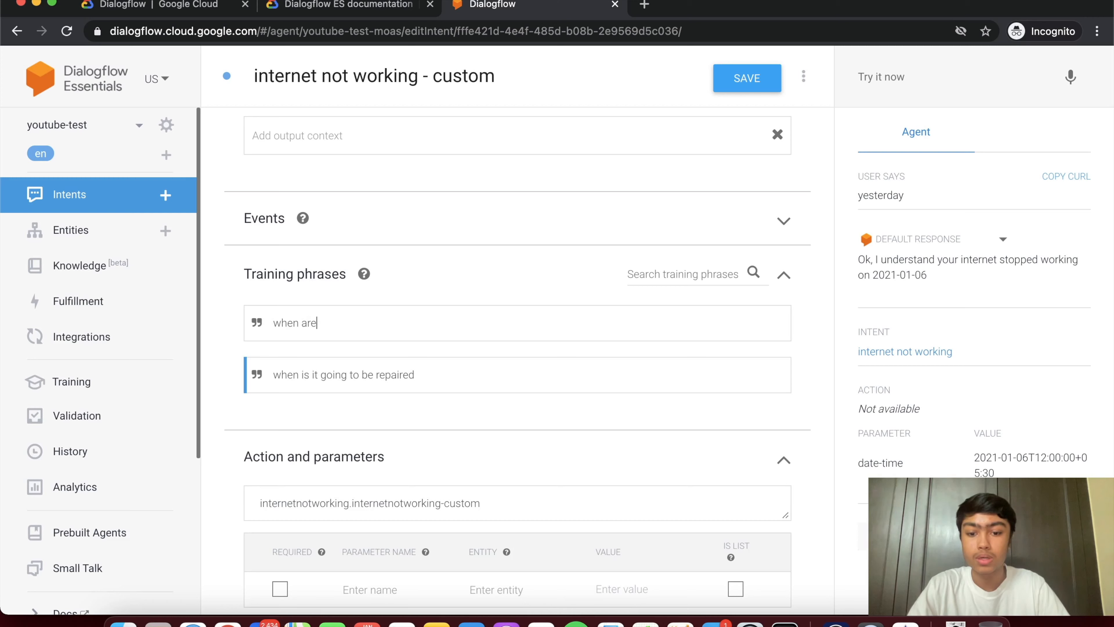
type(" you going to fix it")
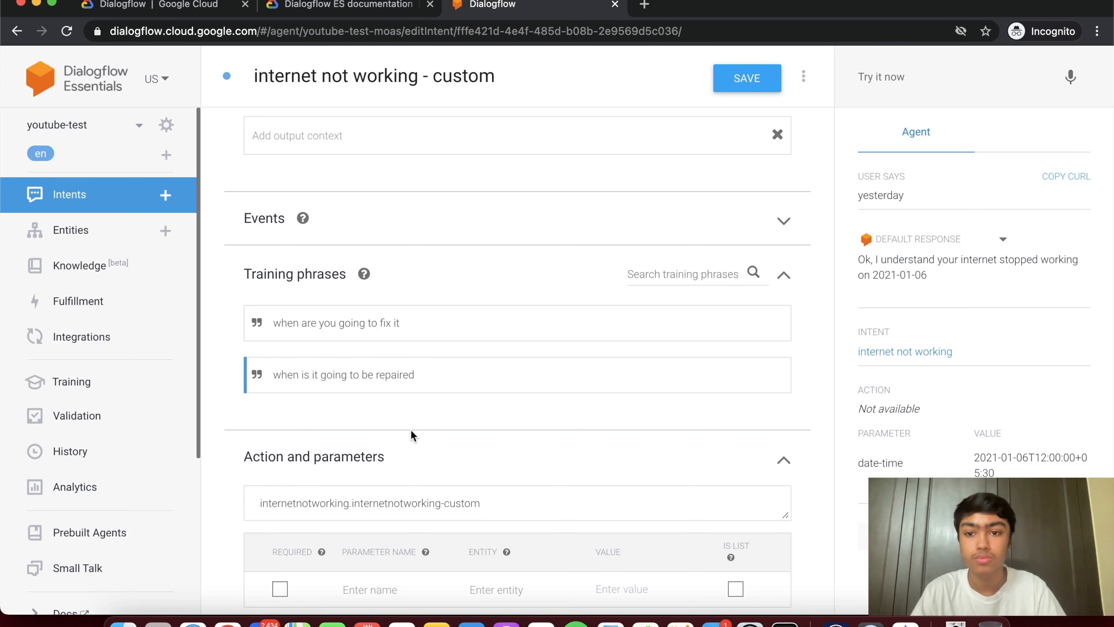
- Add the text response 'We don't have a specific time period at the moment.' and save the intent
scroll(413, 435, "down", 8)
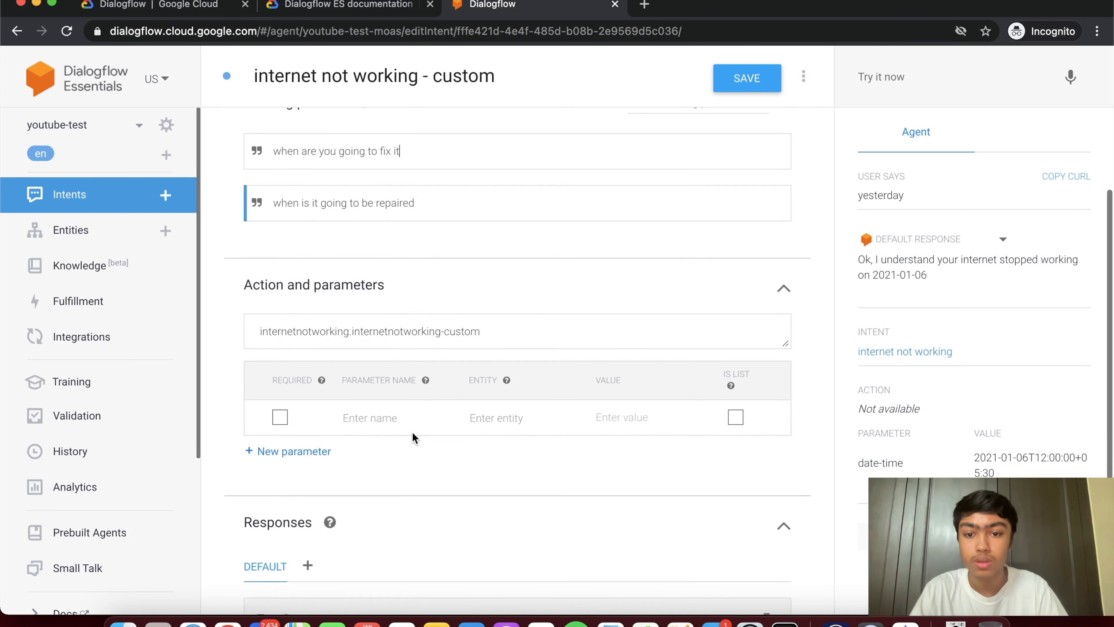
left_click(335, 490)
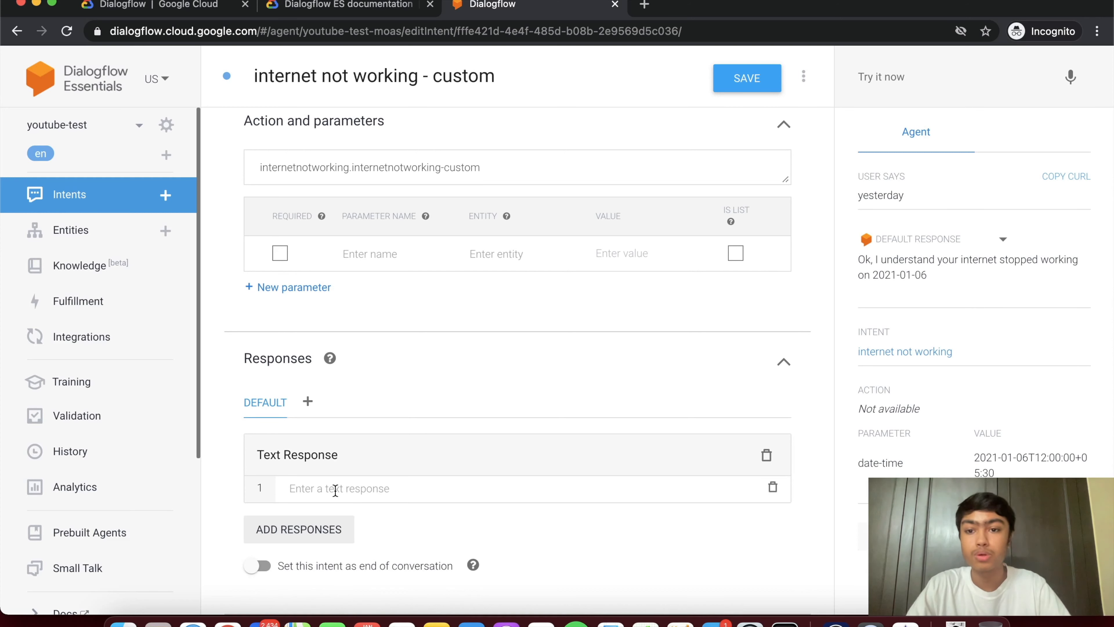
type("We don")
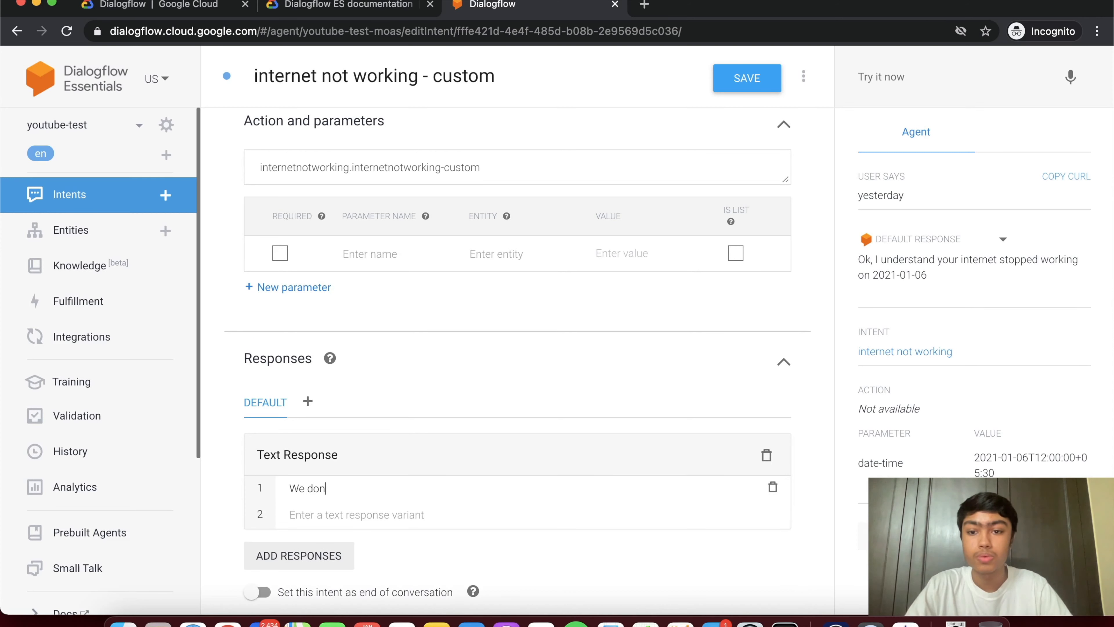
type("'t have")
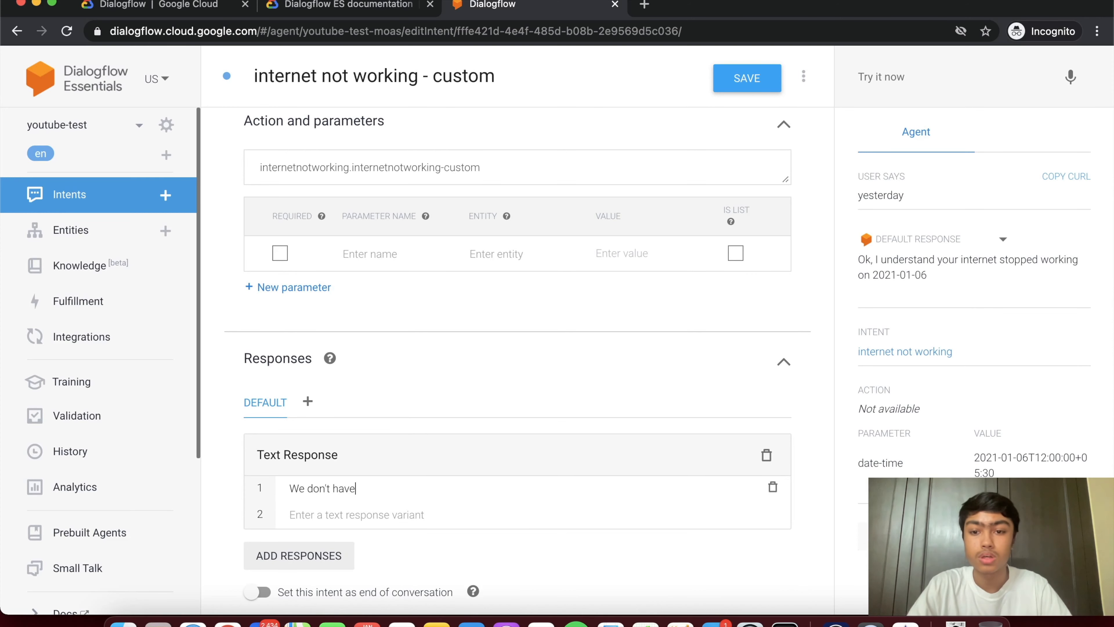
type(" a specif")
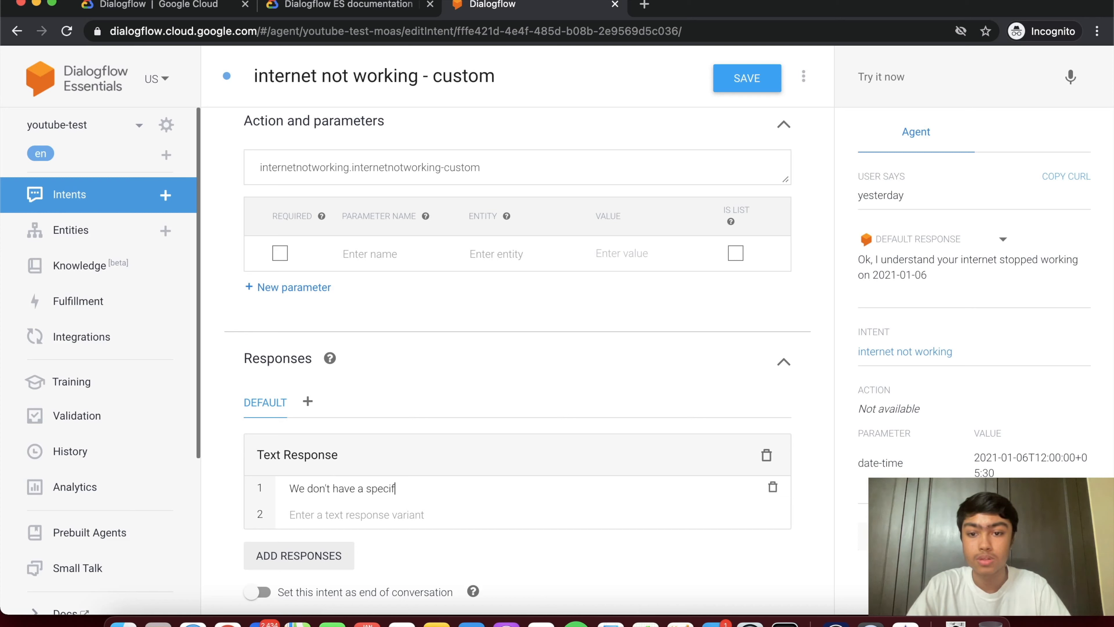
type("ic time period ar")
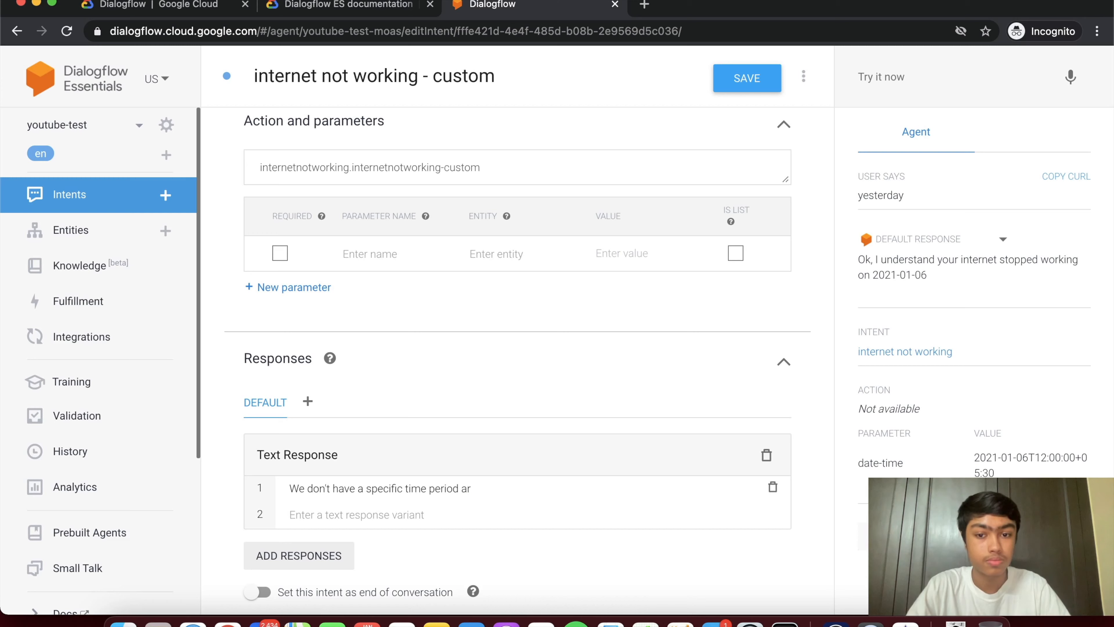
type(" the moment.")
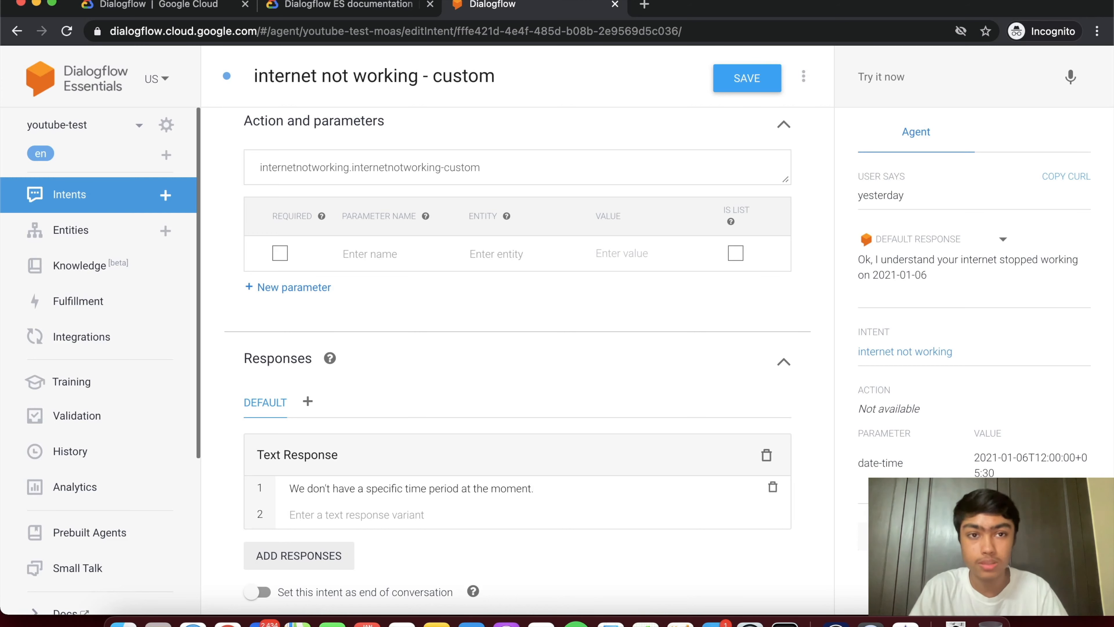
scroll(614, 112, "up", 10)
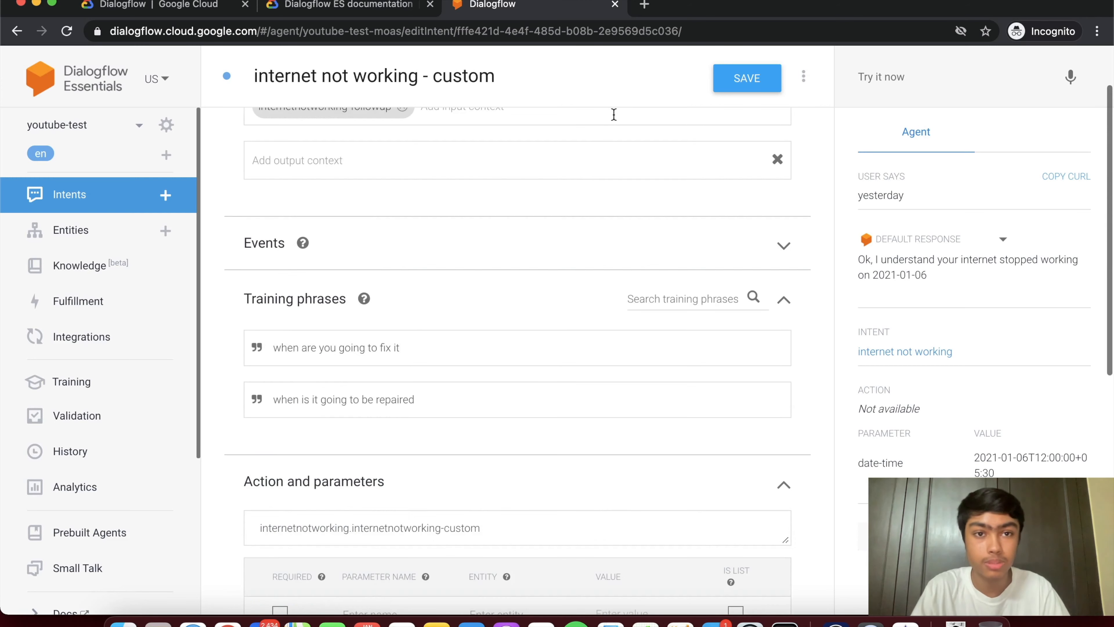
left_click(736, 86)
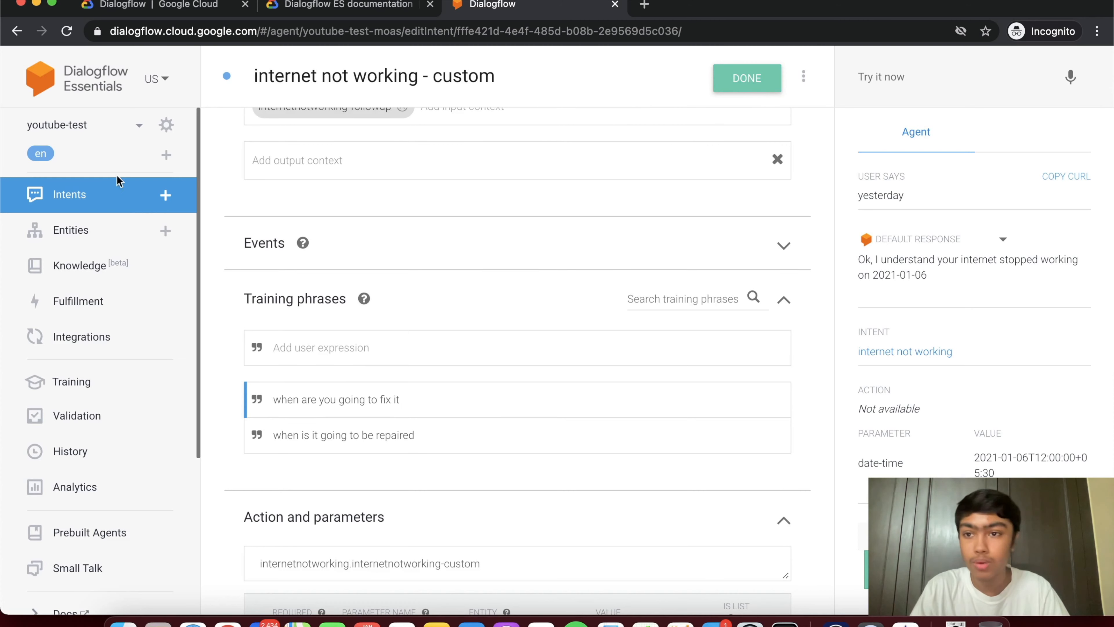
- From the intents list, test the agent with 'when are you going to fix it'
left_click(68, 194)
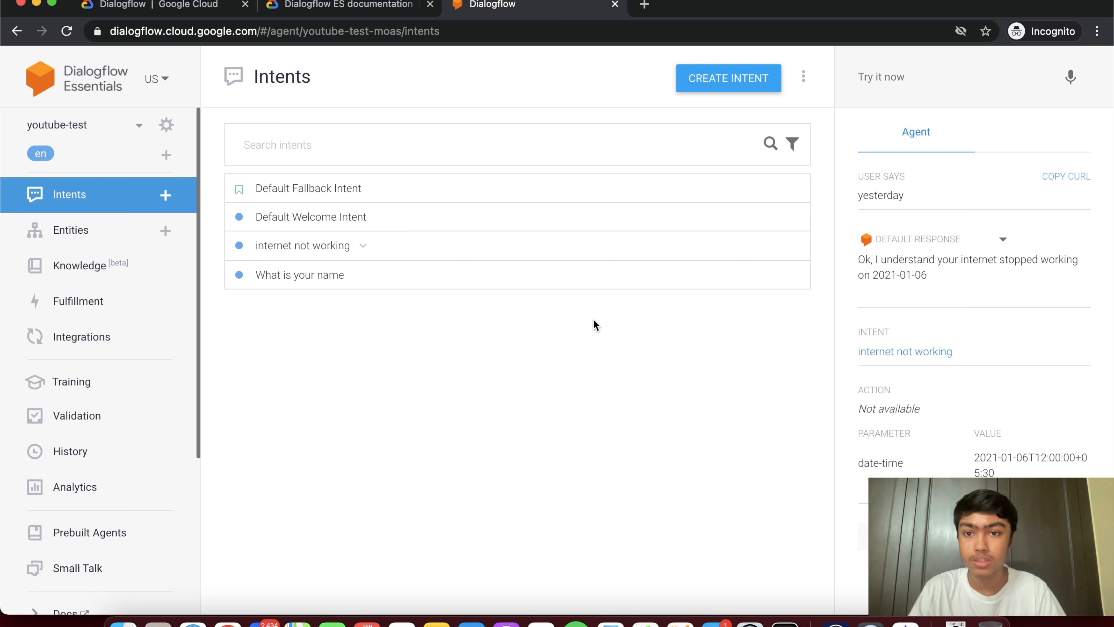
left_click(362, 248)
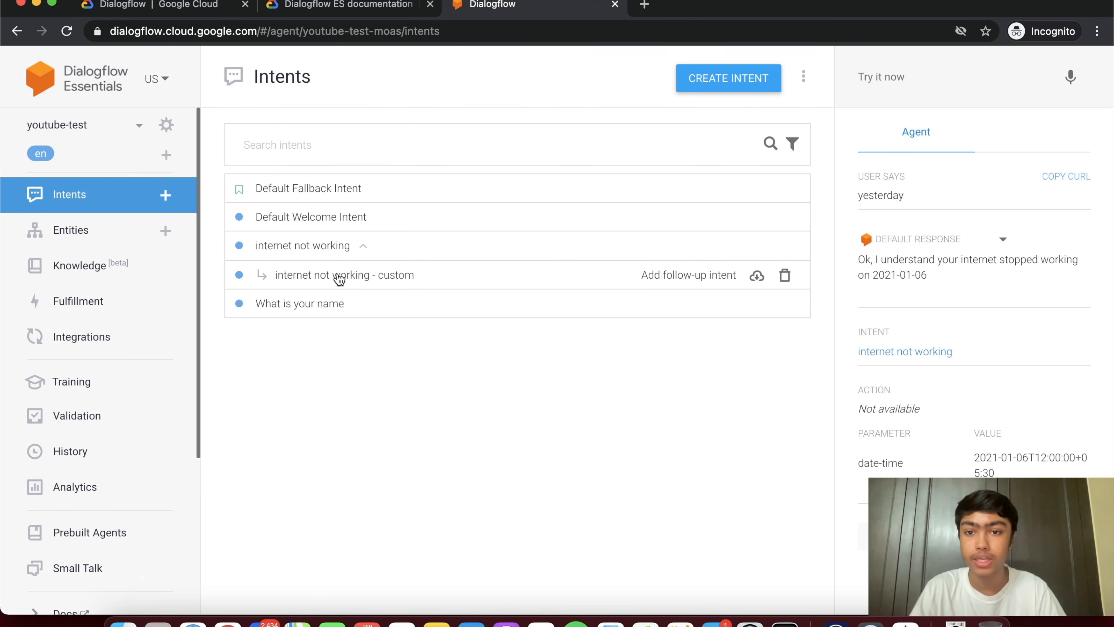
left_click(897, 72)
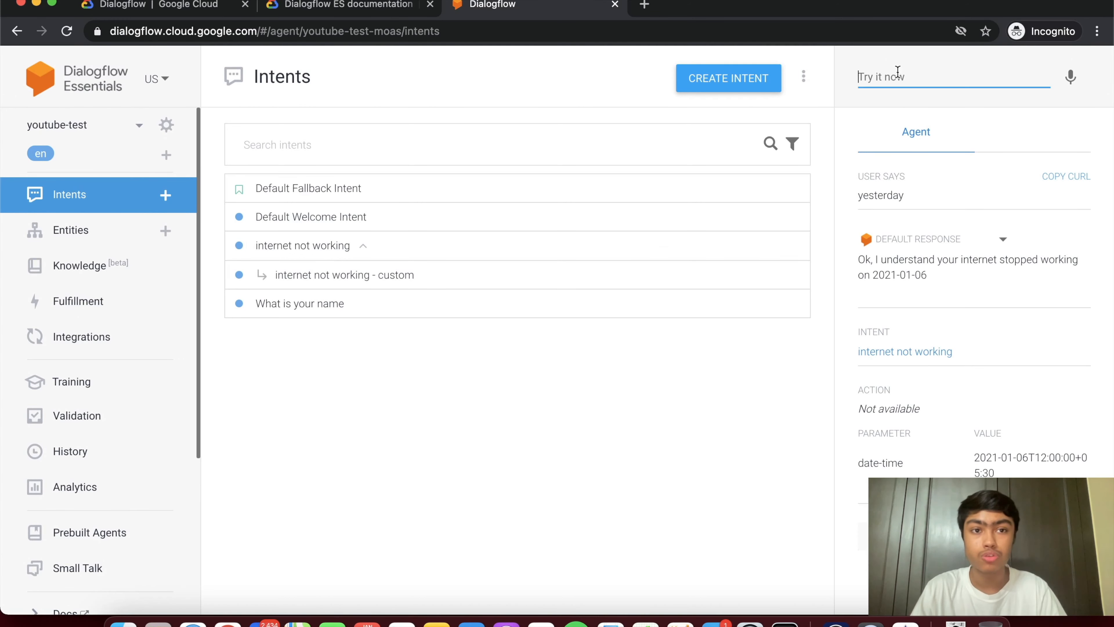
type("when ")
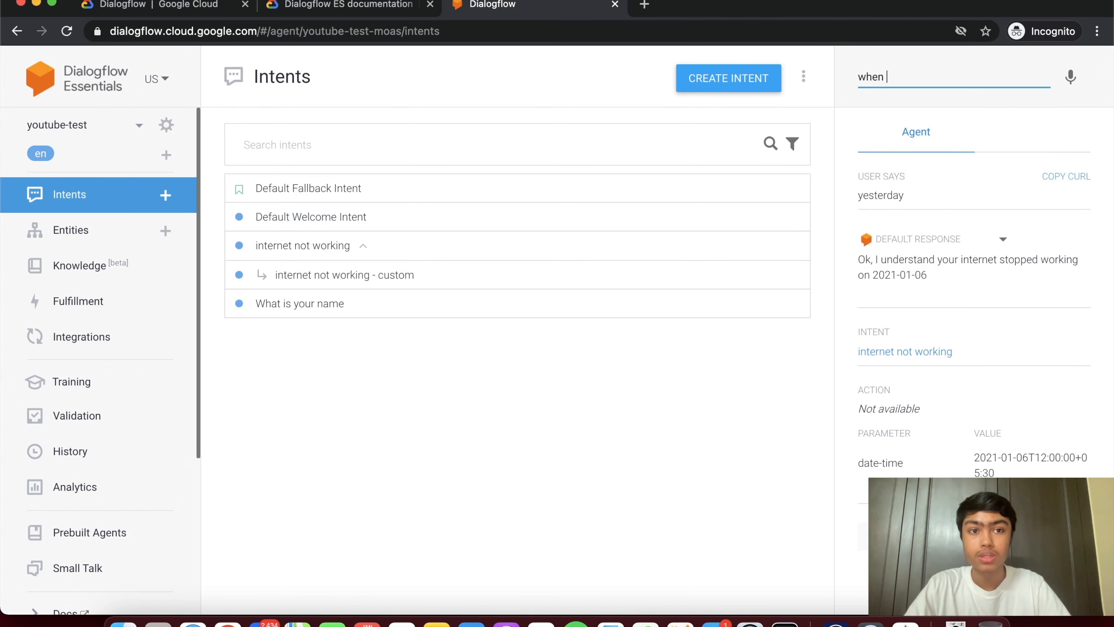
type("are you goin")
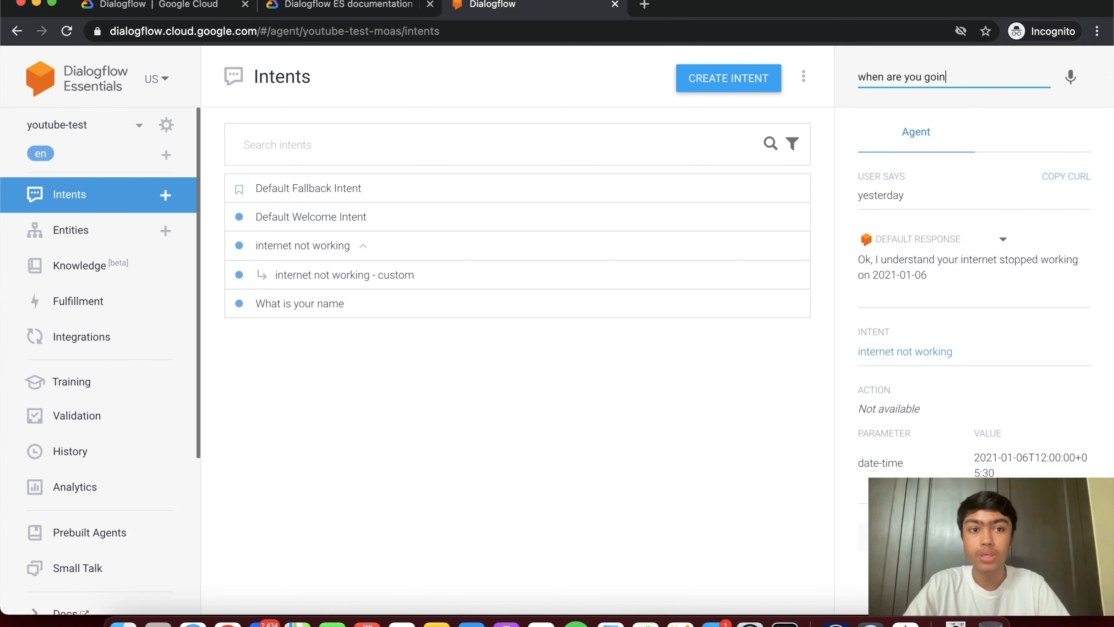
type("g to fix it")
key("Return")
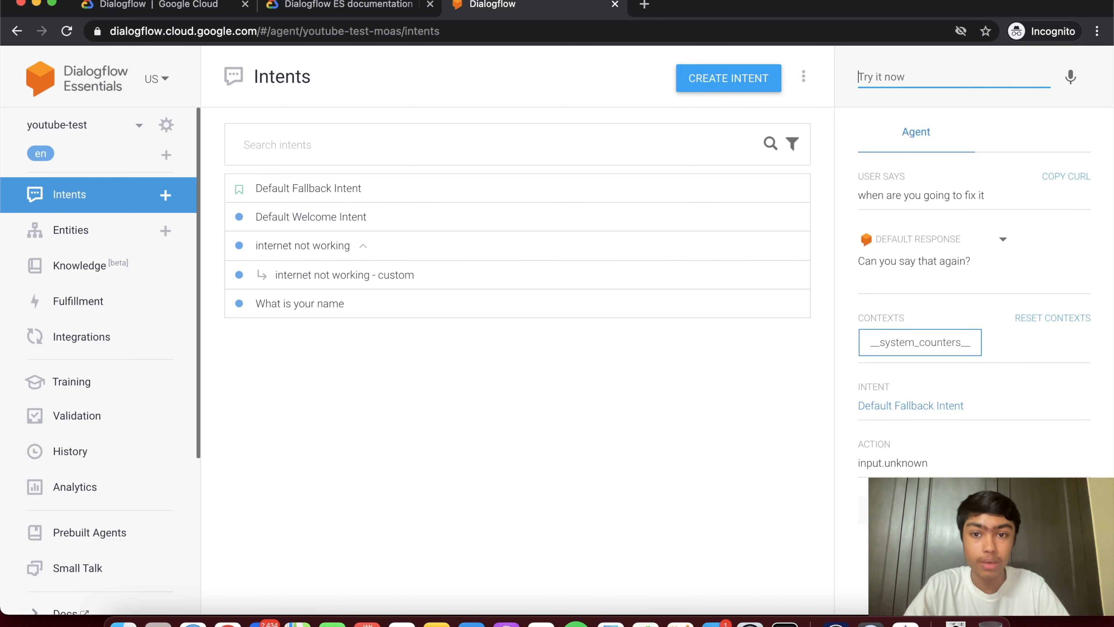
- Send 'my internet stopped working last week', then 'when are you going to fix it', to confirm the follow-up match
type("my ")
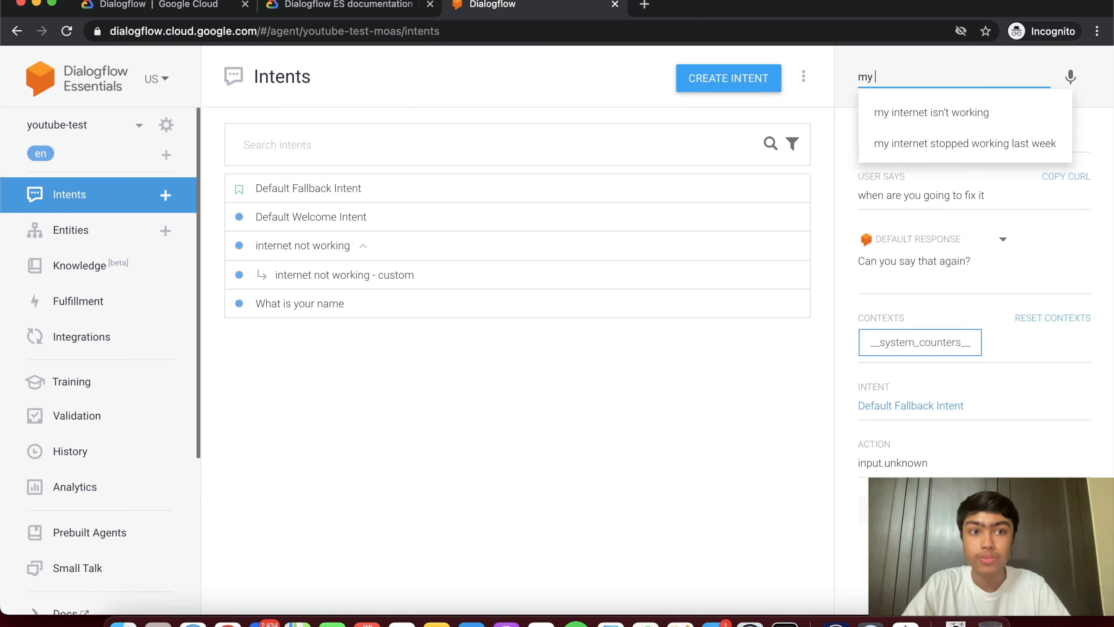
type("in")
key("Down")
key("Down")
key("Return")
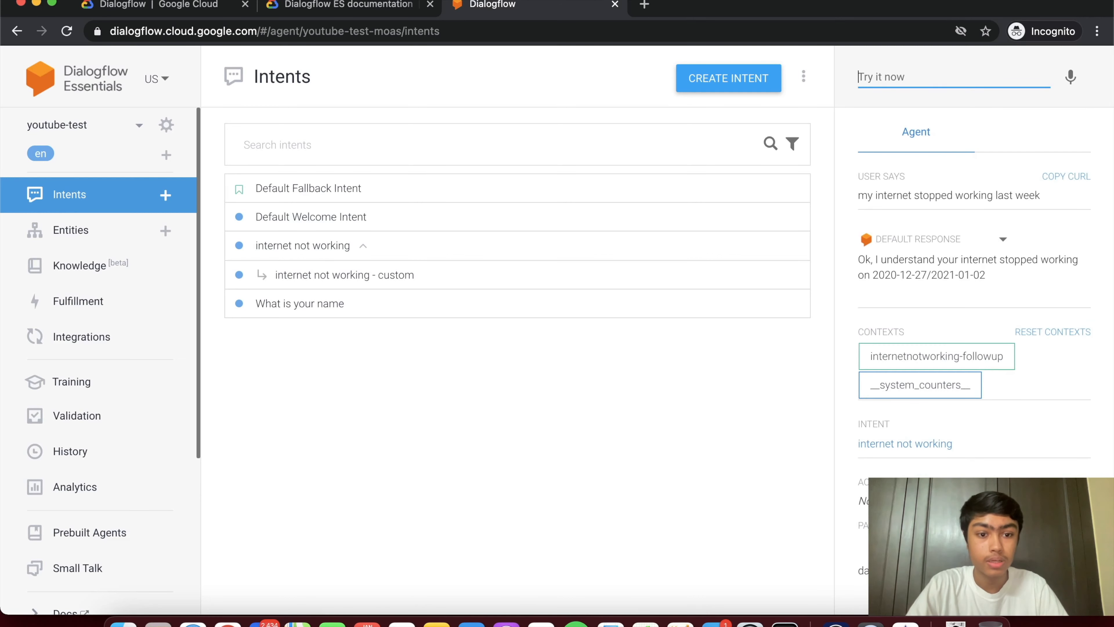
type("when")
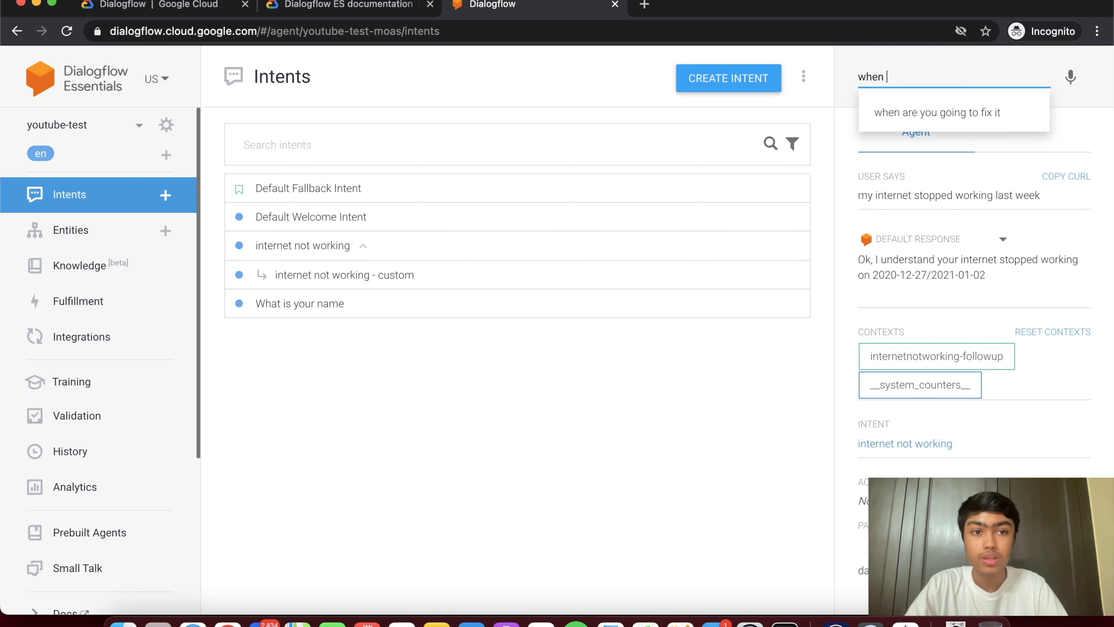
key("Down")
key("Return")
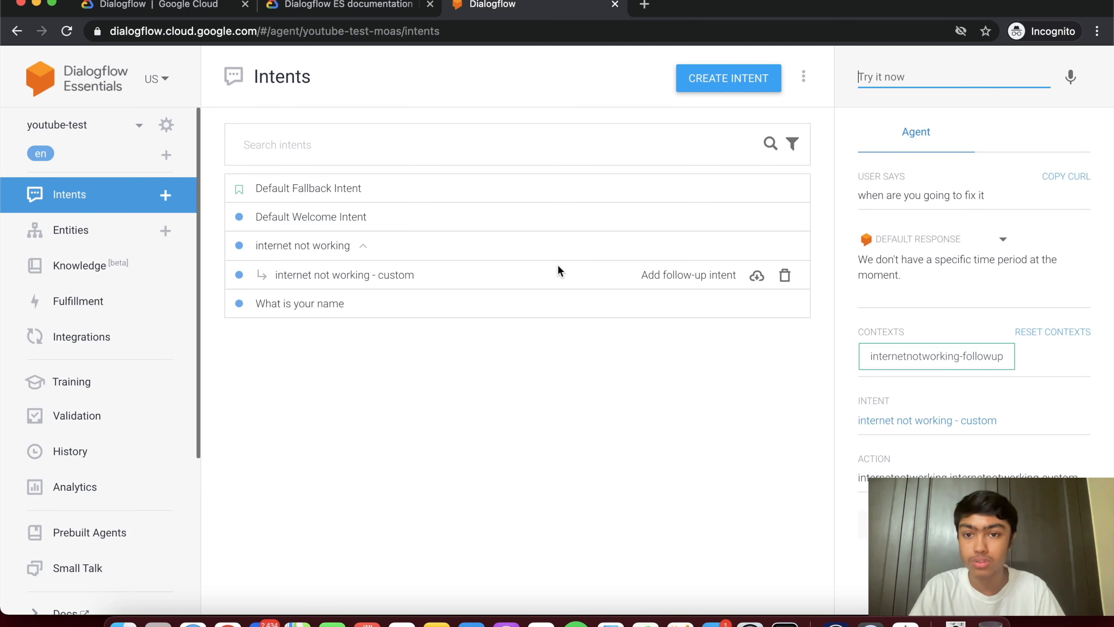
- Look through the Custom and System entity lists, then open the Knowledge Bases page
left_click(72, 231)
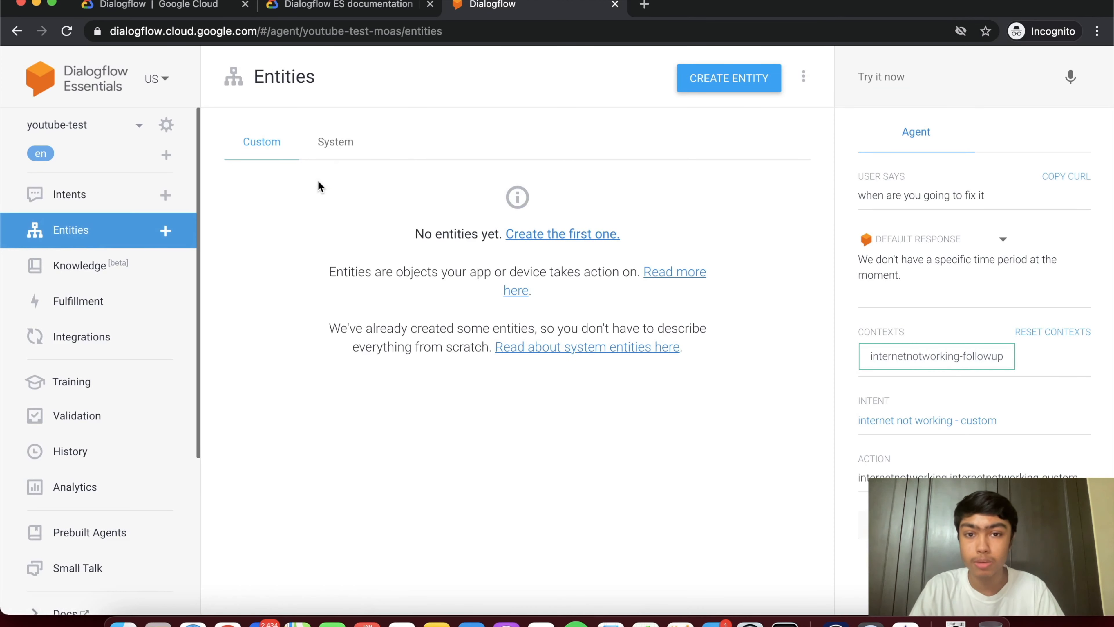
left_click(348, 151)
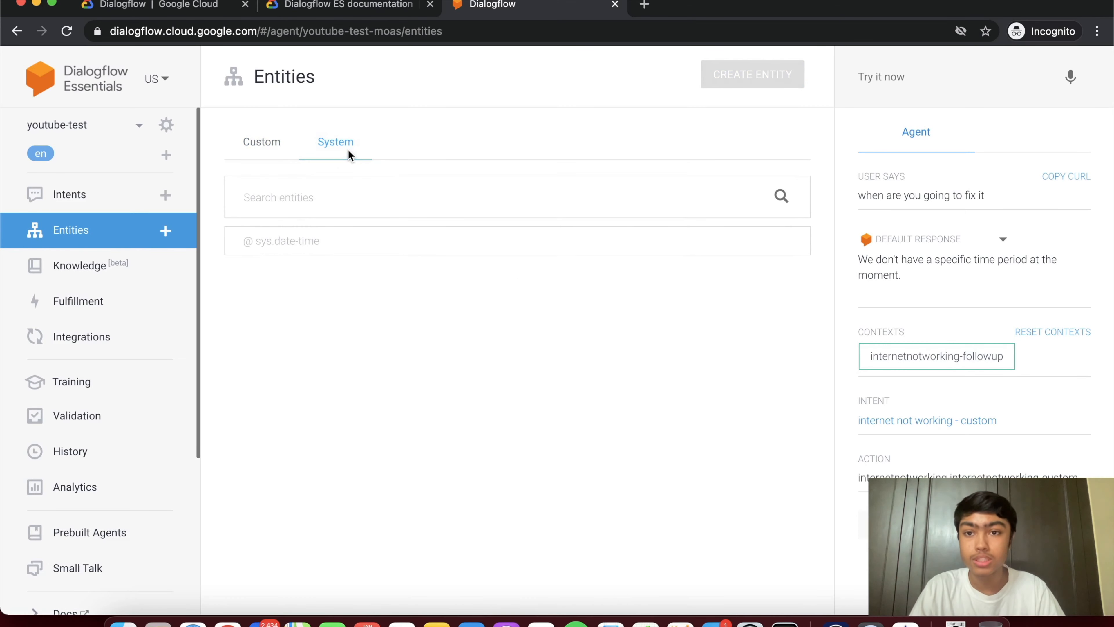
left_click(273, 152)
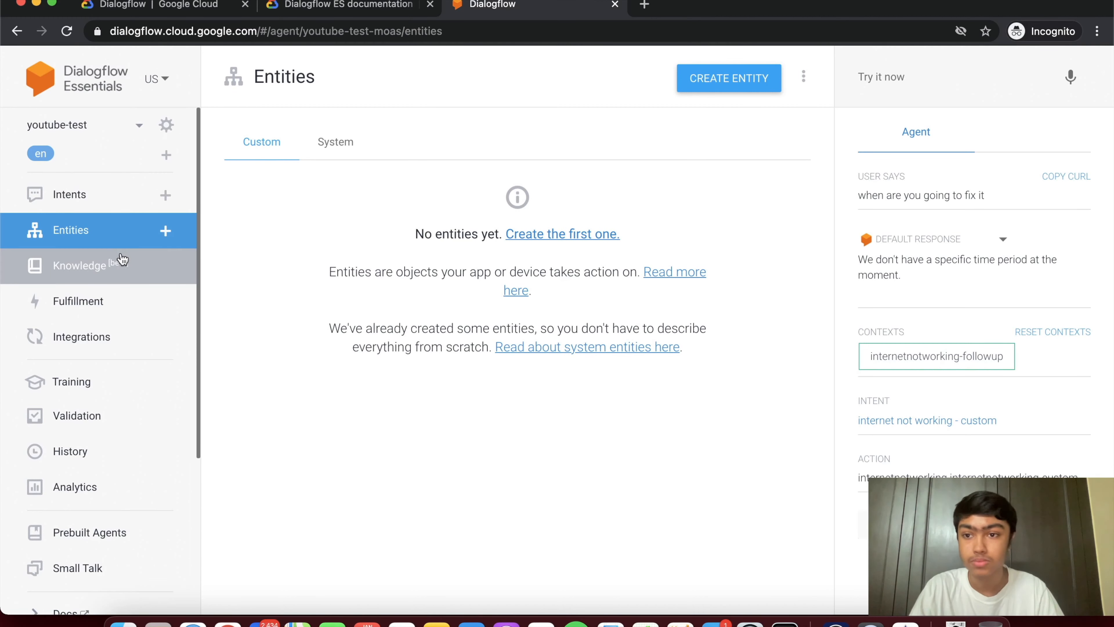
scroll(113, 265, "down", 1)
left_click(78, 212)
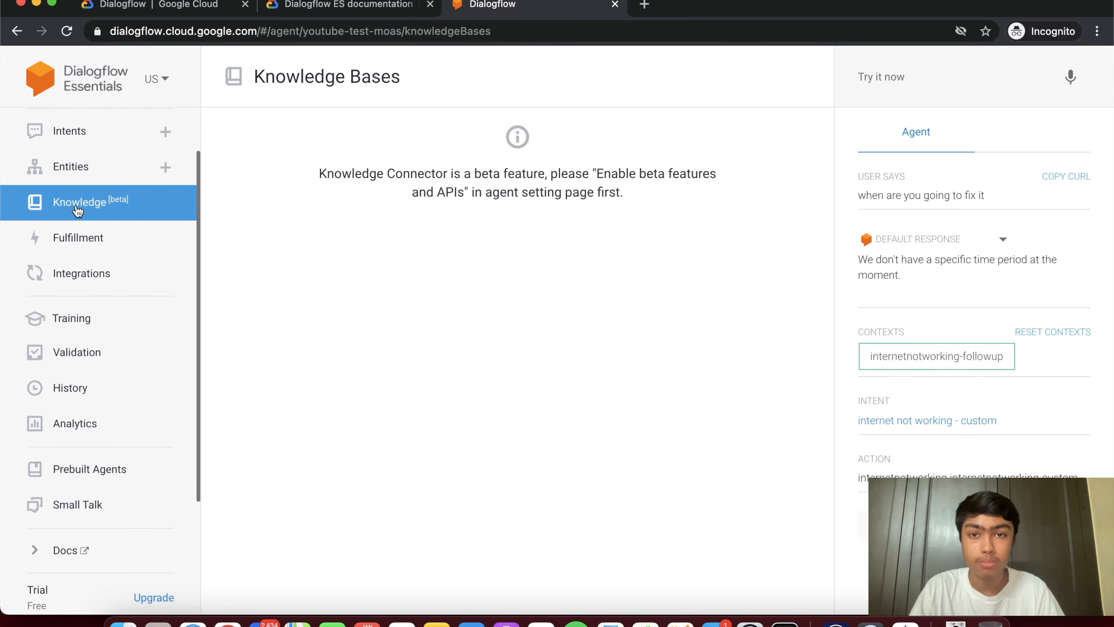
- Scroll through the Fulfillment page's Webhook and Inline Editor sections, then open Integrations
left_click(90, 240)
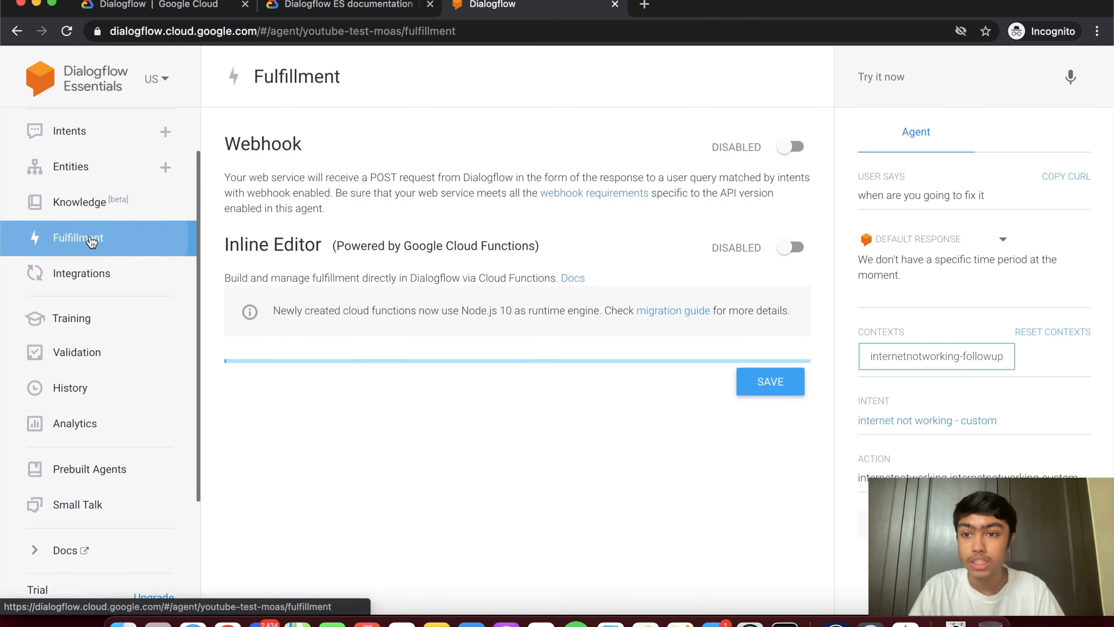
scroll(229, 263, "down", 1)
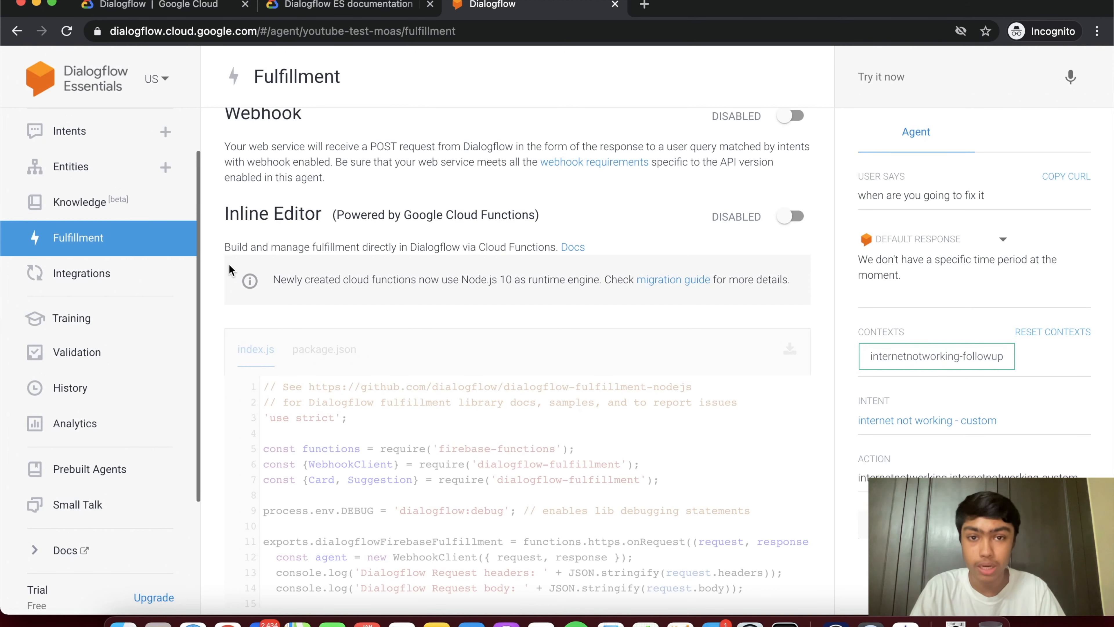
left_click(137, 277)
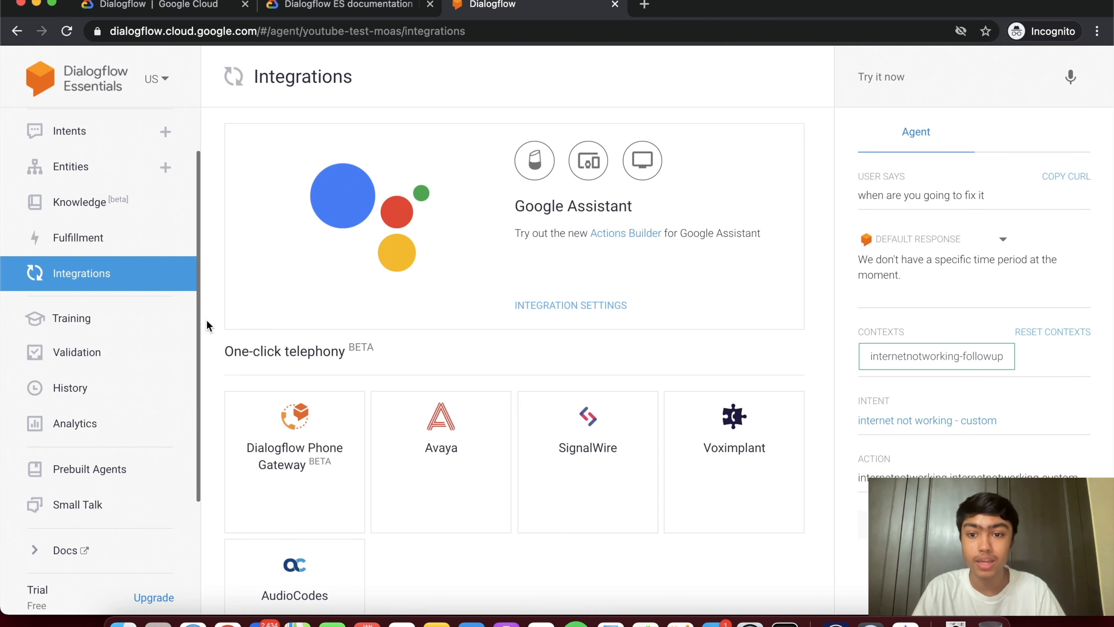
- Scroll through the telephony, text-based and open source integrations, then open the Training page
scroll(206, 319, "down", 5)
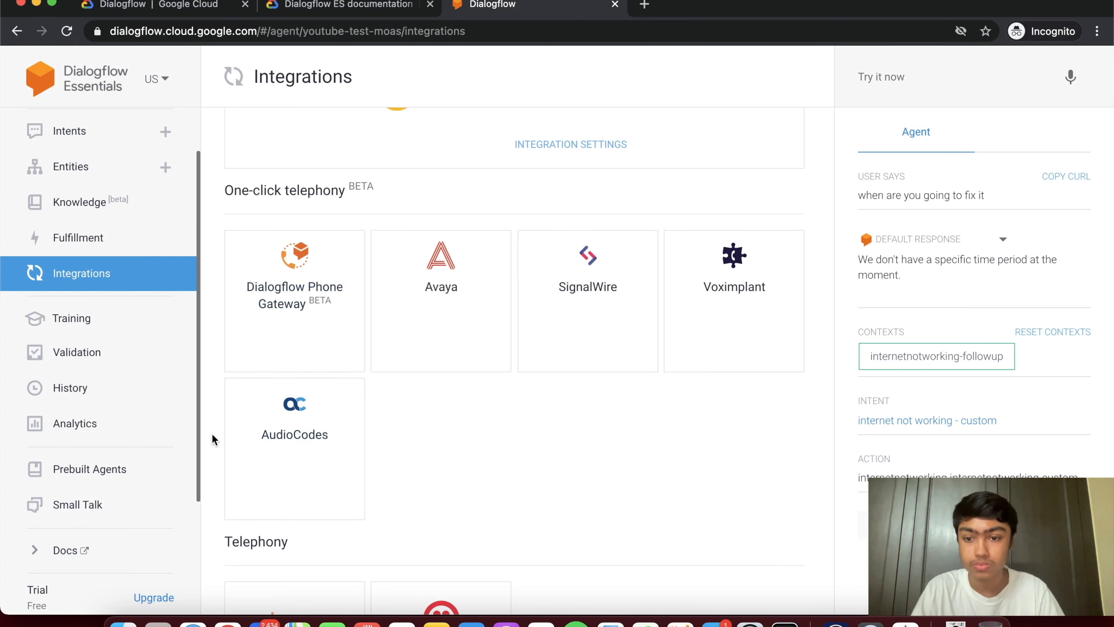
scroll(214, 431, "down", 10)
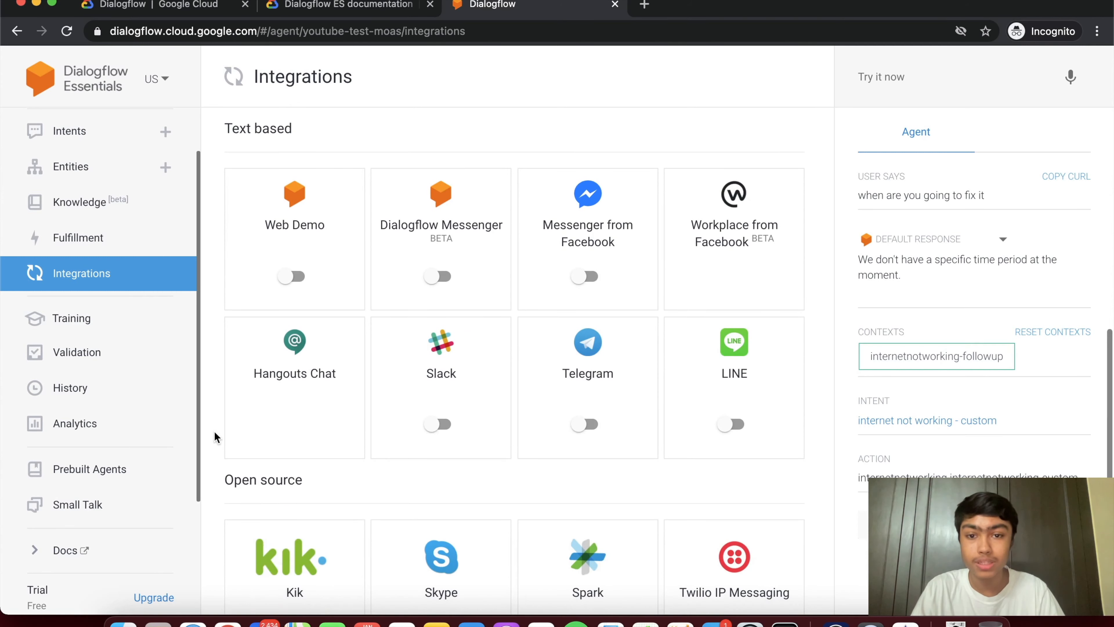
scroll(214, 431, "down", 2)
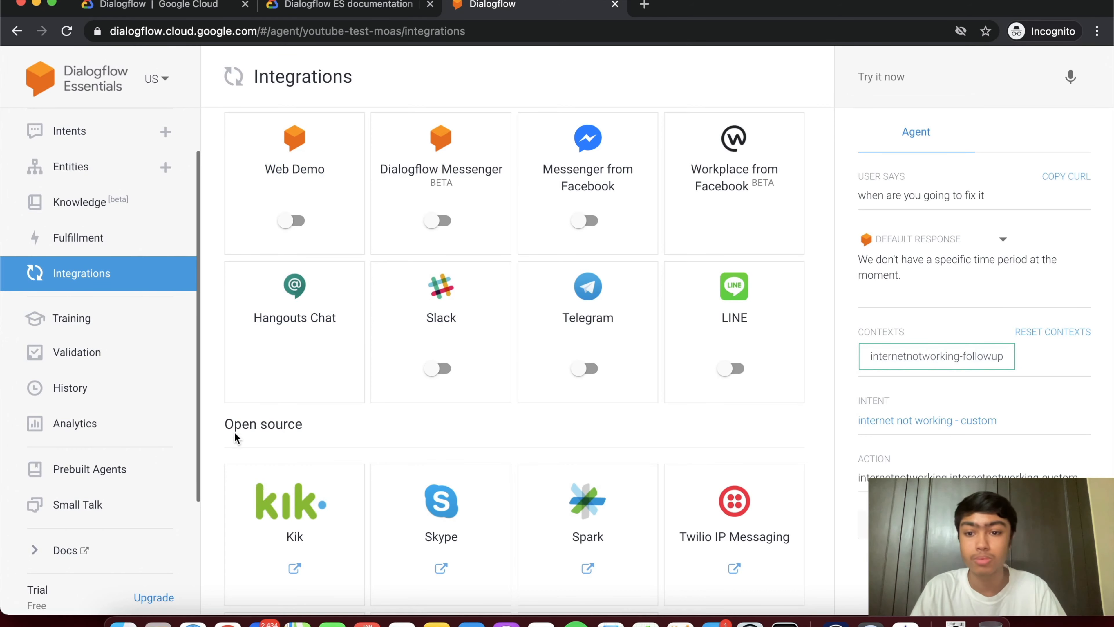
scroll(222, 431, "down", 4)
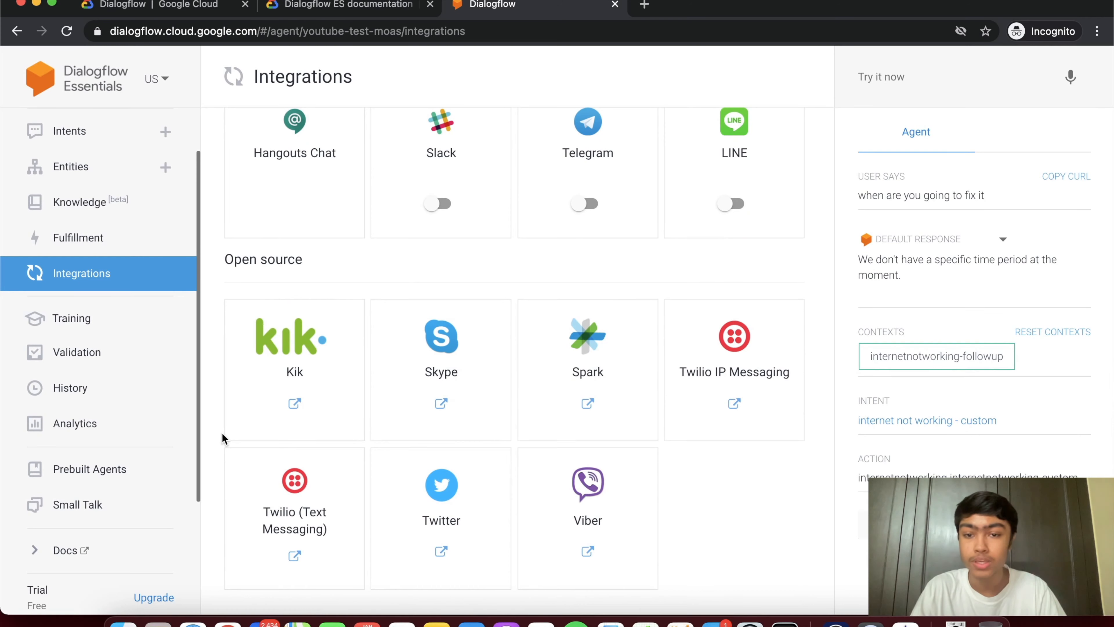
scroll(222, 431, "up", 5)
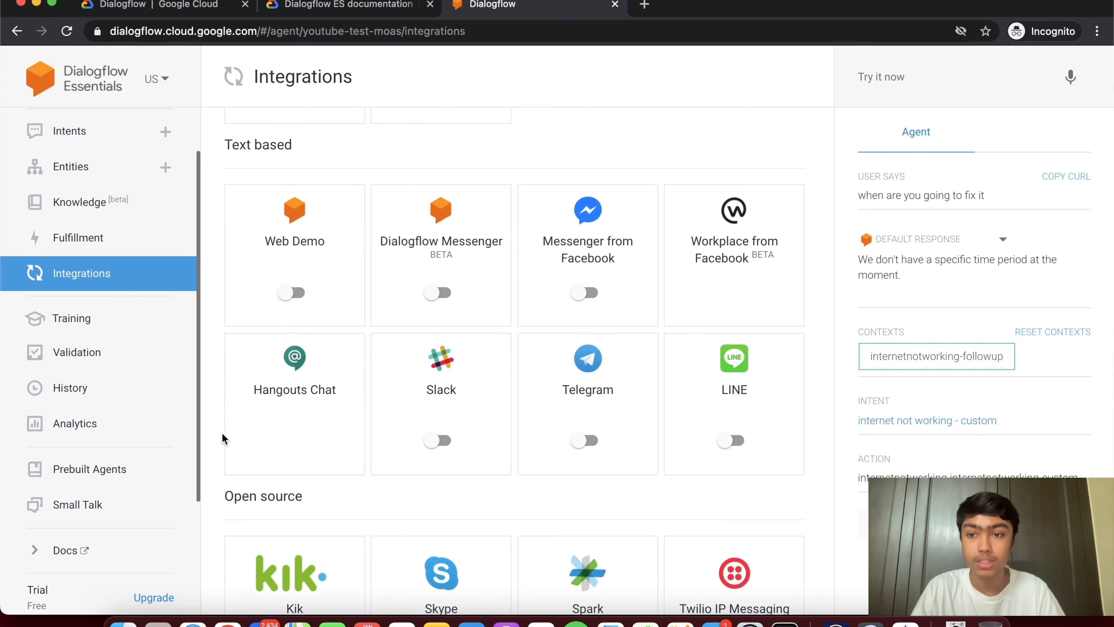
left_click(126, 321)
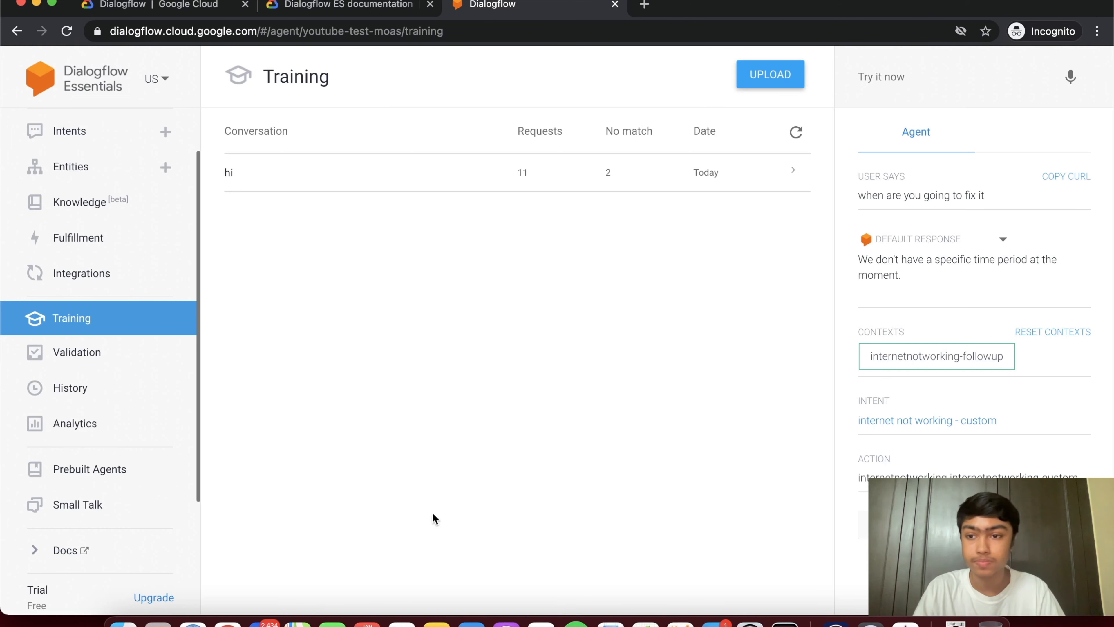
- Visit the Validation, History, Analytics, Prebuilt Agents and Small Talk pages in turn
left_click(115, 365)
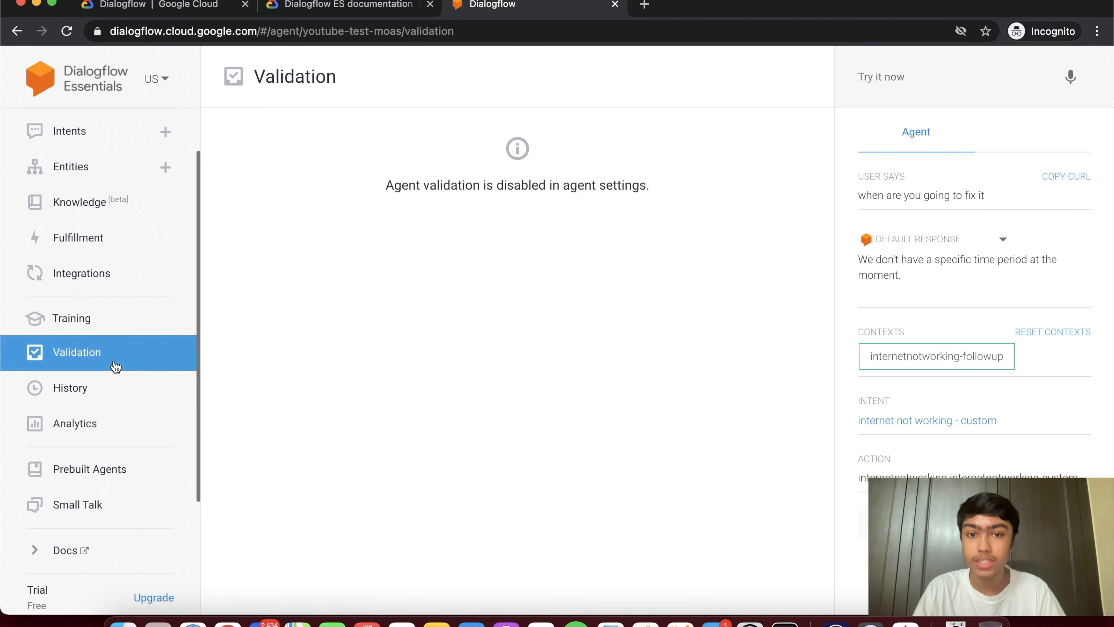
left_click(118, 396)
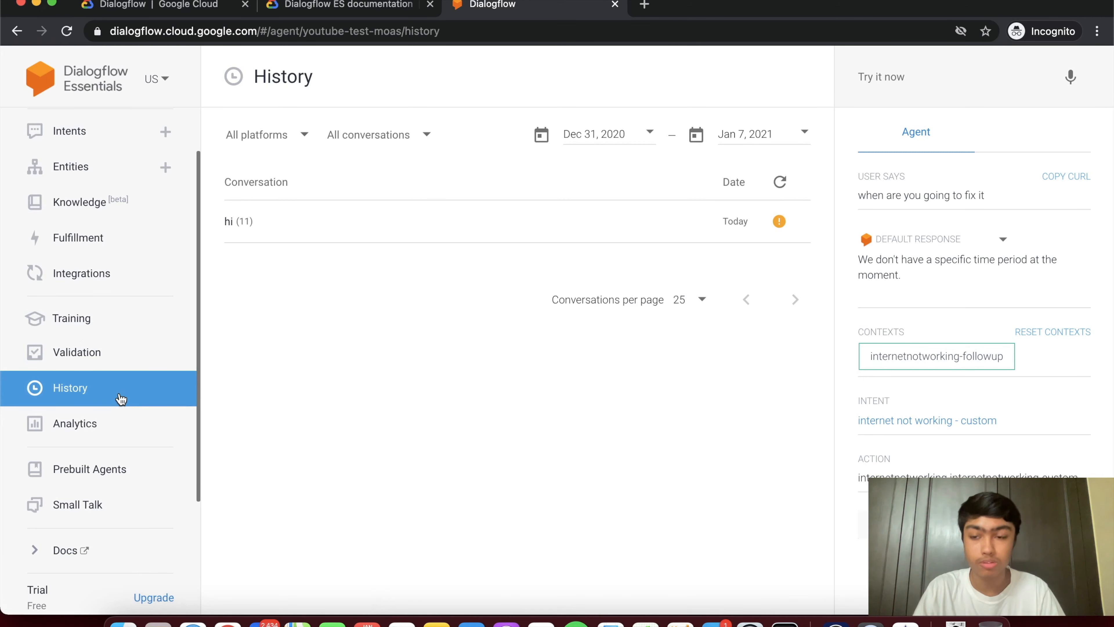
left_click(122, 421)
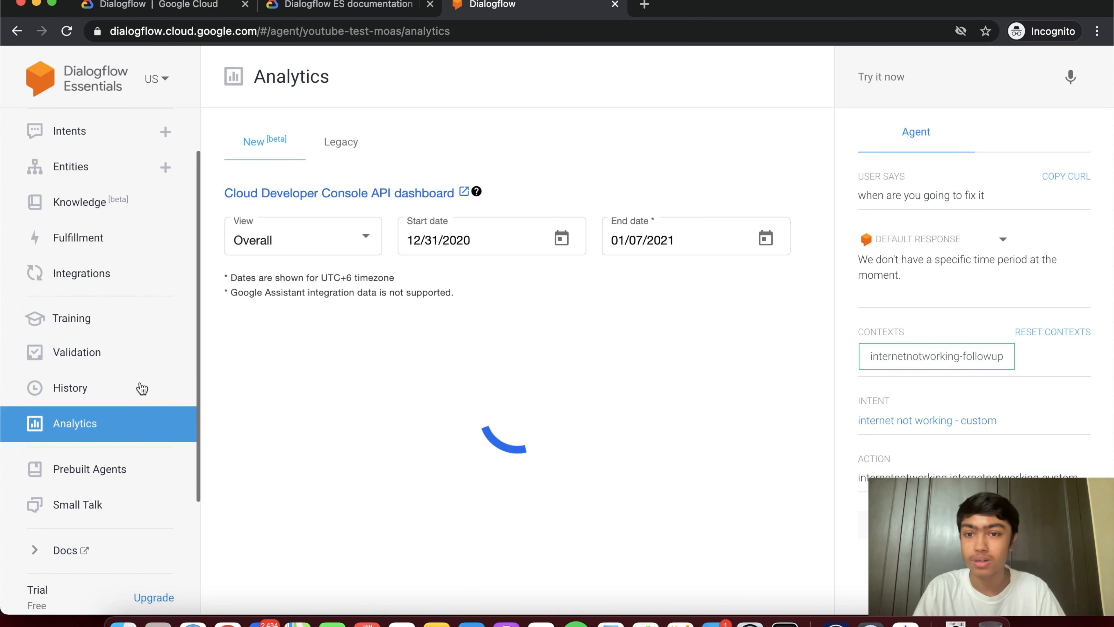
scroll(136, 386, "down", 5)
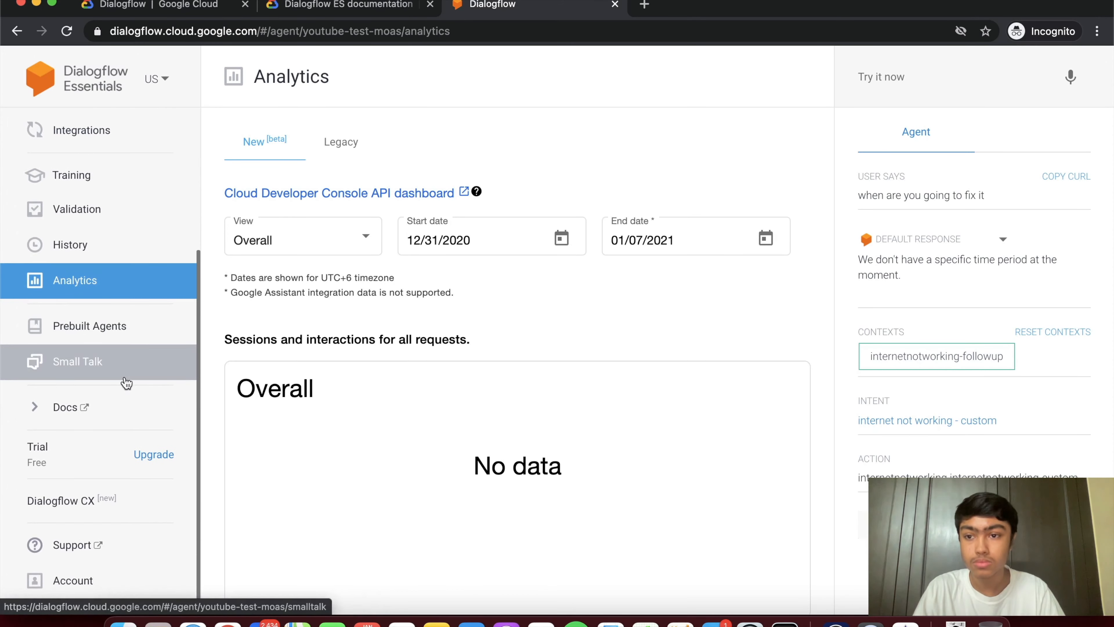
left_click(86, 326)
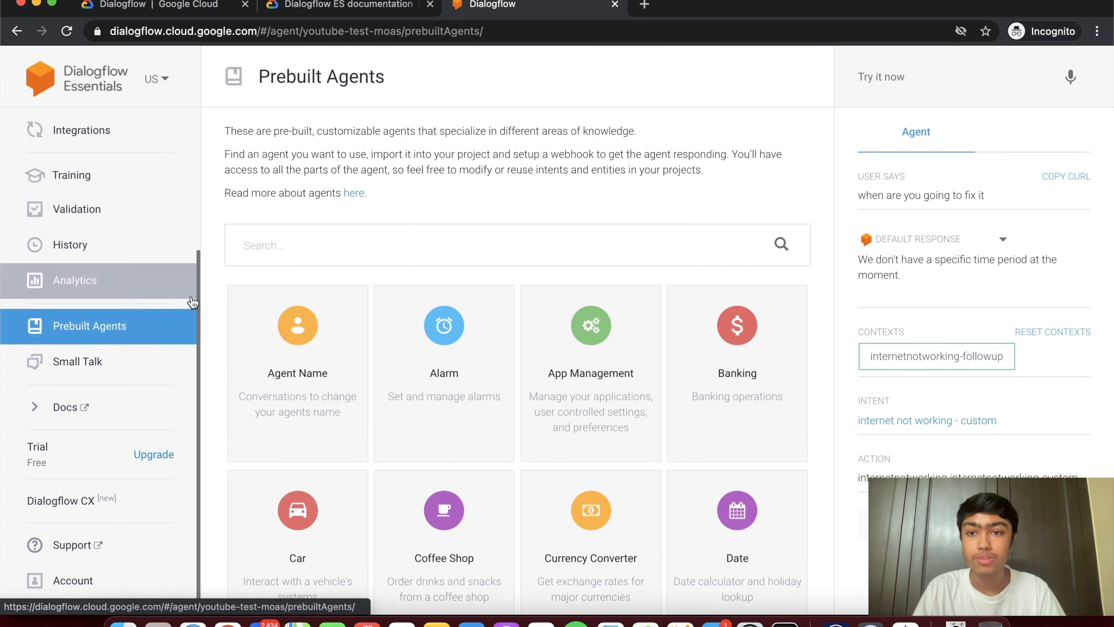
scroll(218, 259, "down", 4)
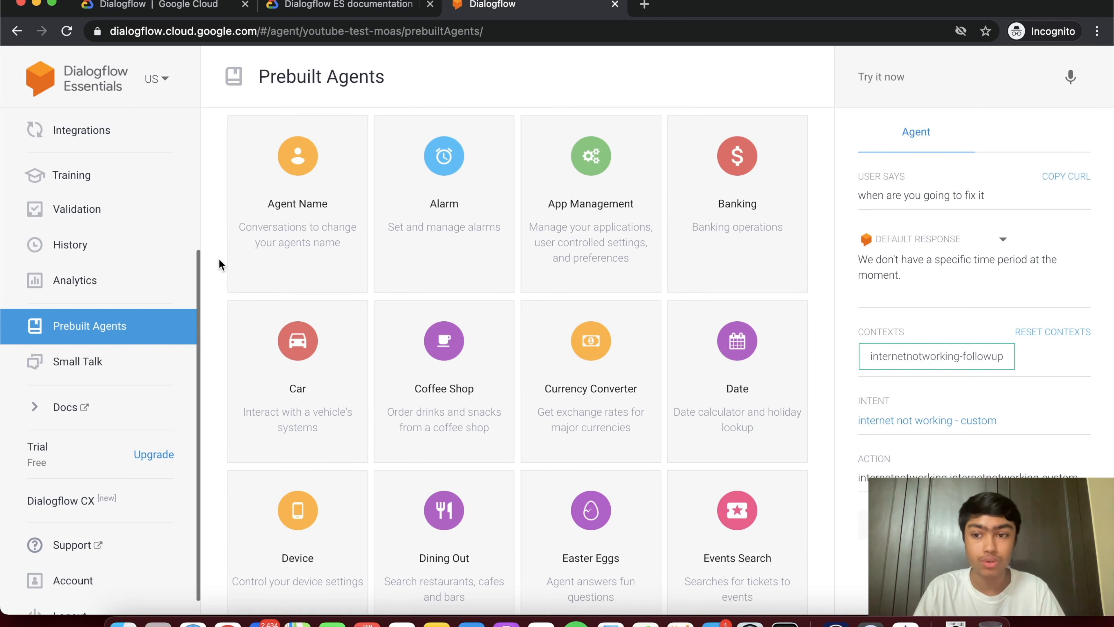
left_click(161, 364)
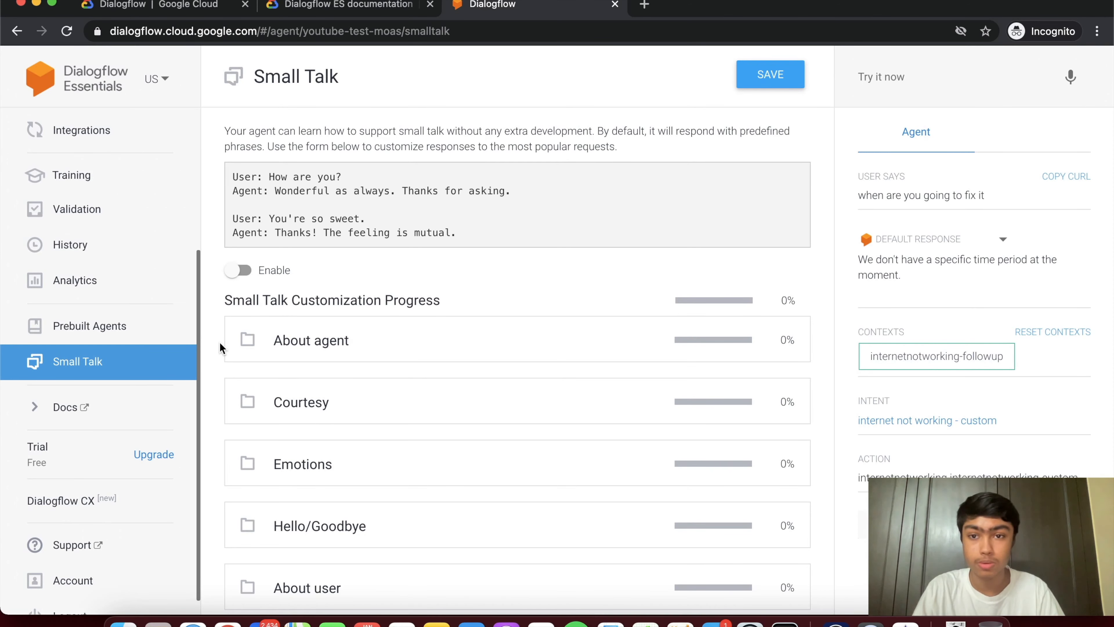
scroll(185, 386, "down", 2)
scroll(93, 339, "up", 5)
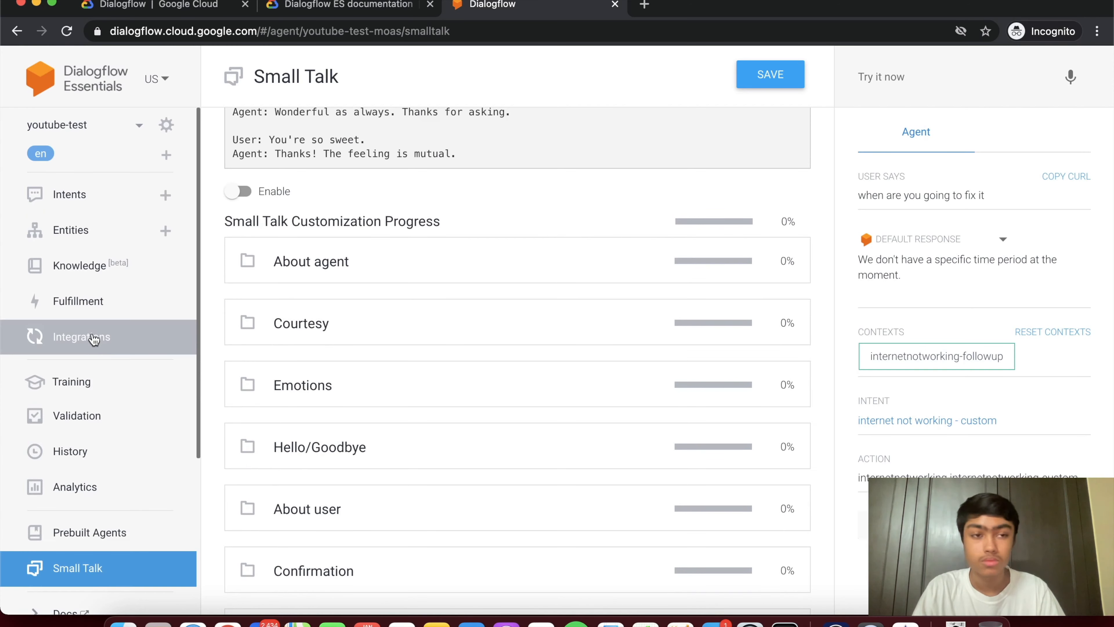
- Return to Integrations and enable the Web Demo integration
left_click(94, 339)
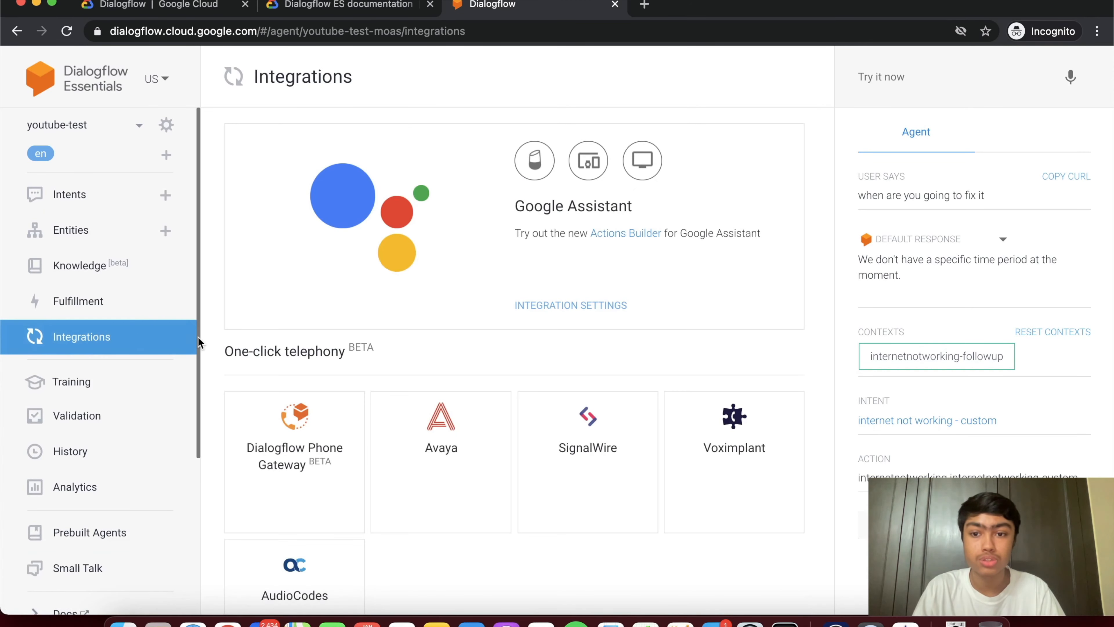
scroll(198, 342, "down", 3)
scroll(198, 342, "down", 1)
scroll(248, 362, "down", 12)
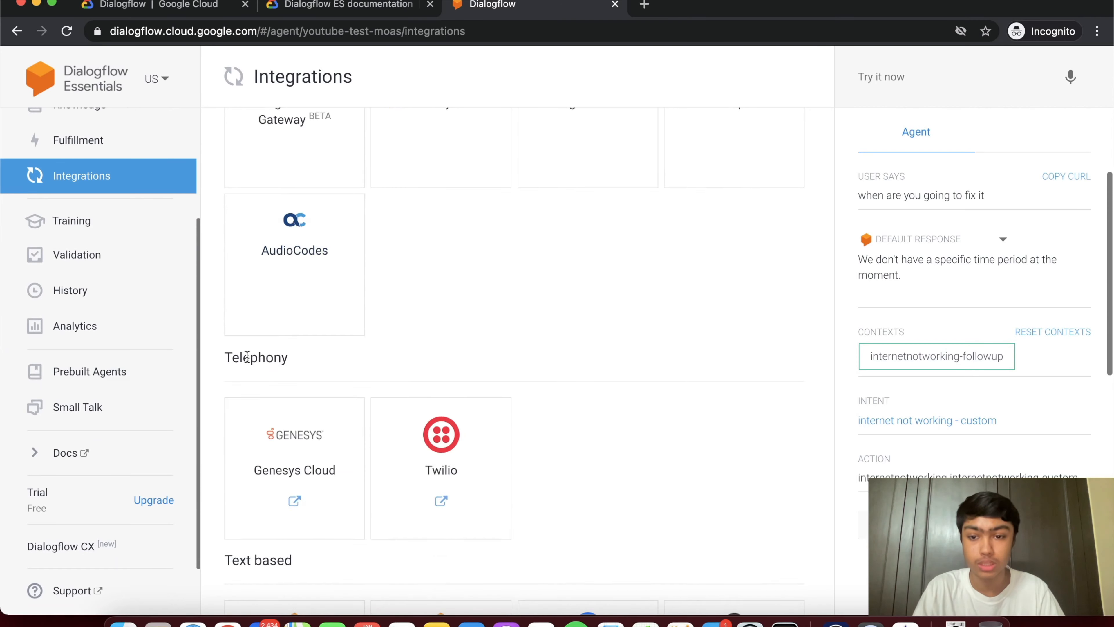
left_click(248, 362)
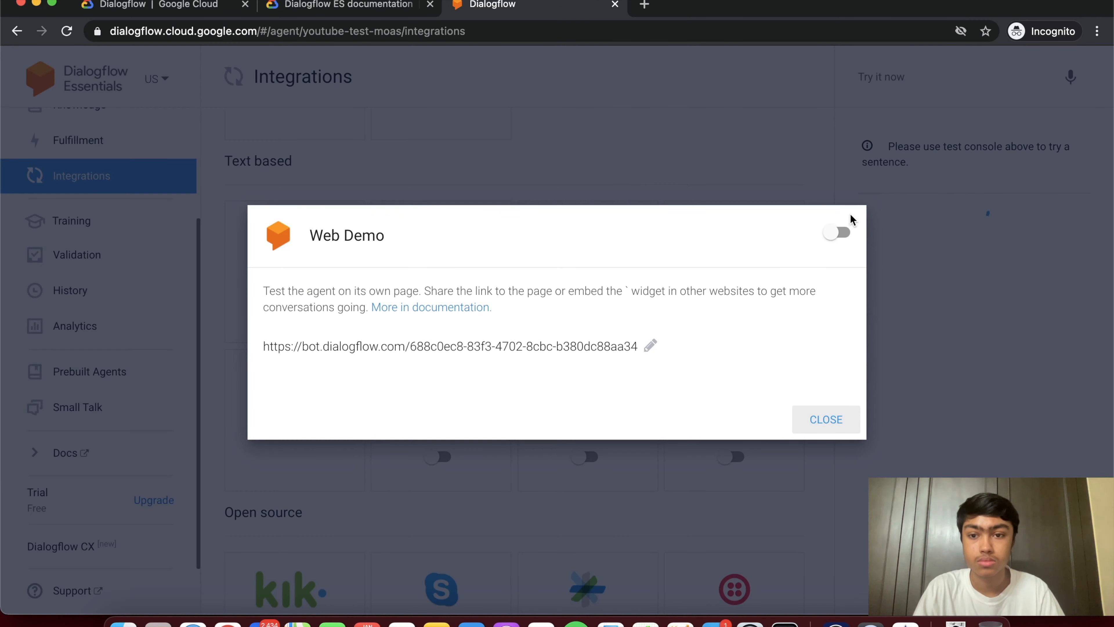
left_click(708, 147)
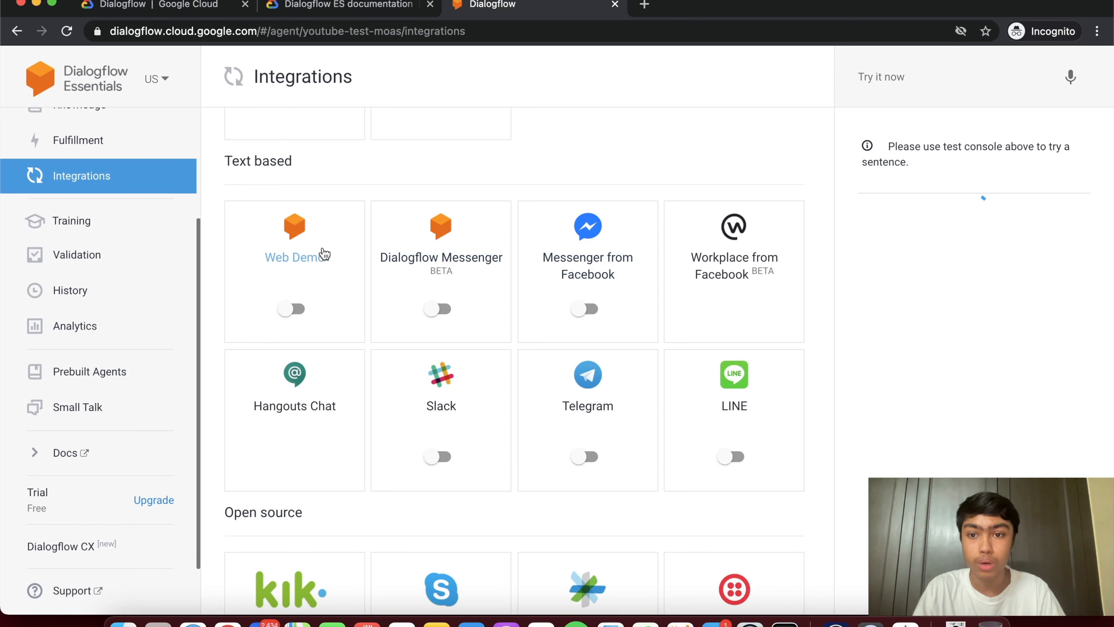
left_click(312, 250)
left_click(837, 233)
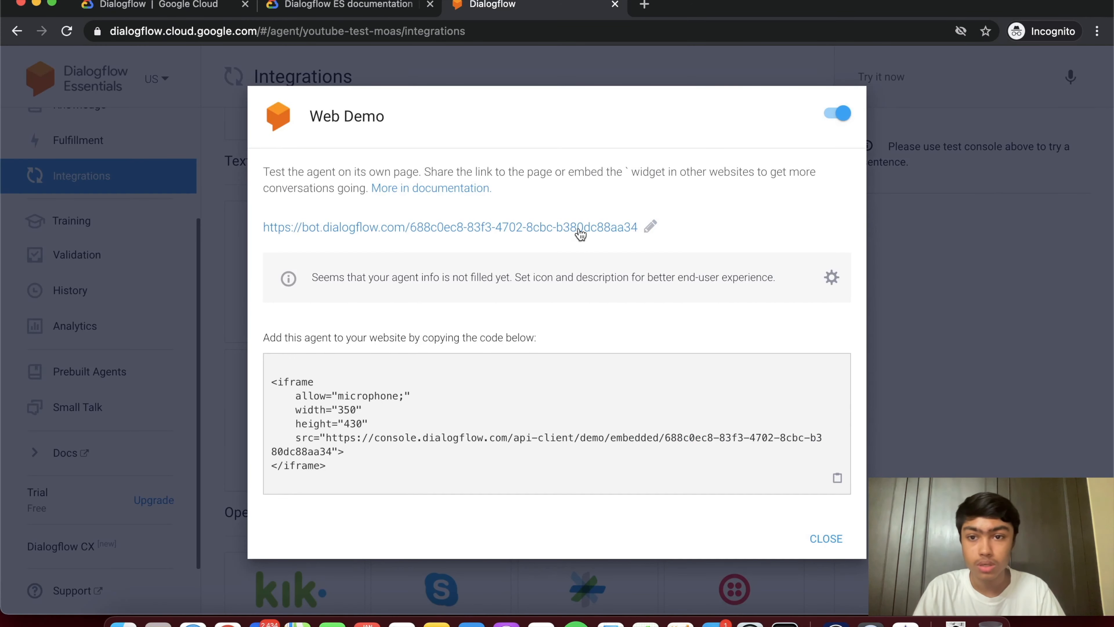
- Copy the bot.dialogflow.com link address and look over the iframe embed code
right_click(366, 231)
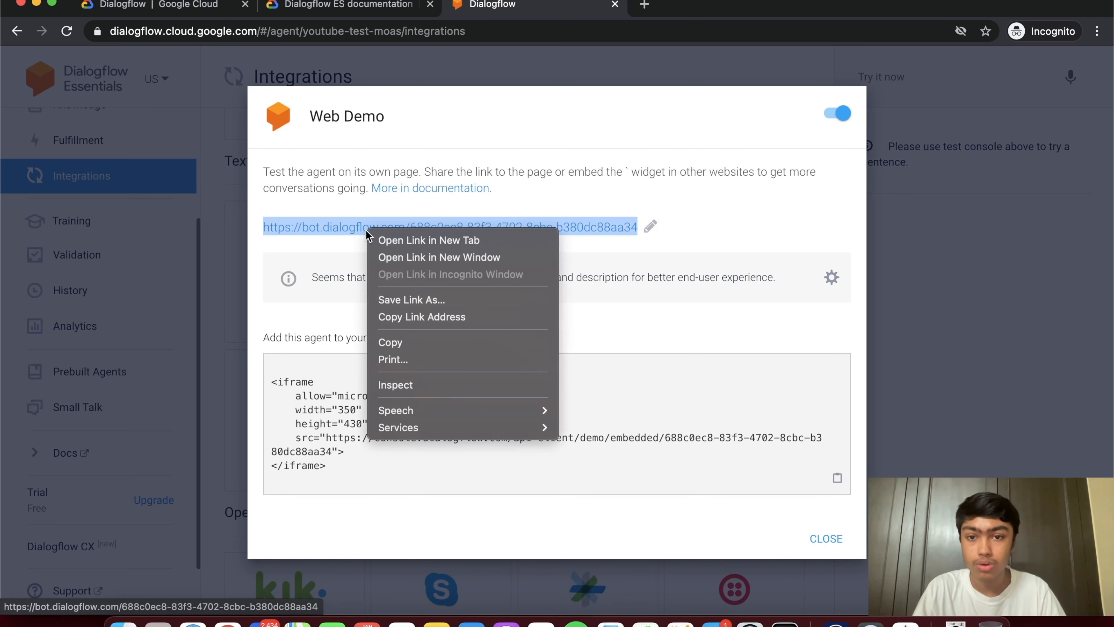
left_click(404, 318)
left_click_drag(331, 469, 269, 382)
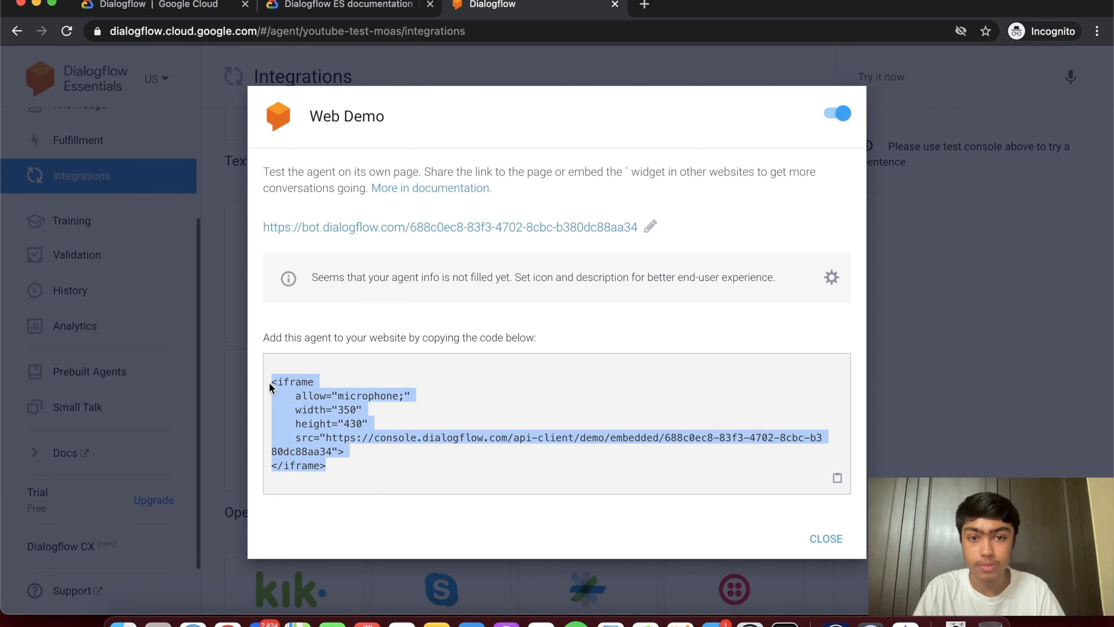
left_click(405, 259)
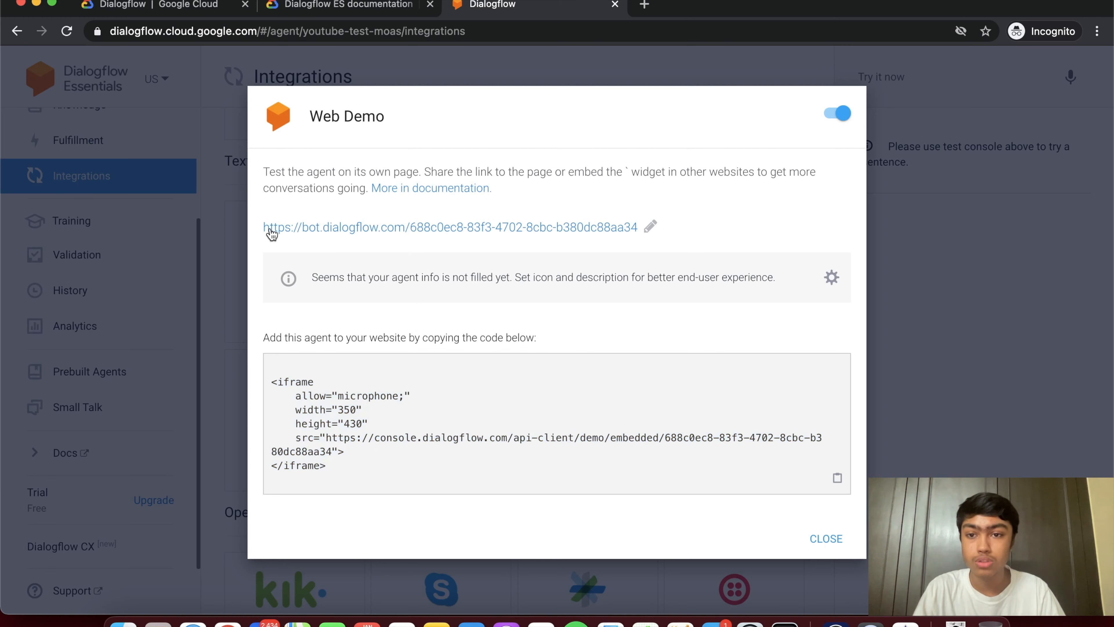
left_click_drag(263, 227, 263, 245)
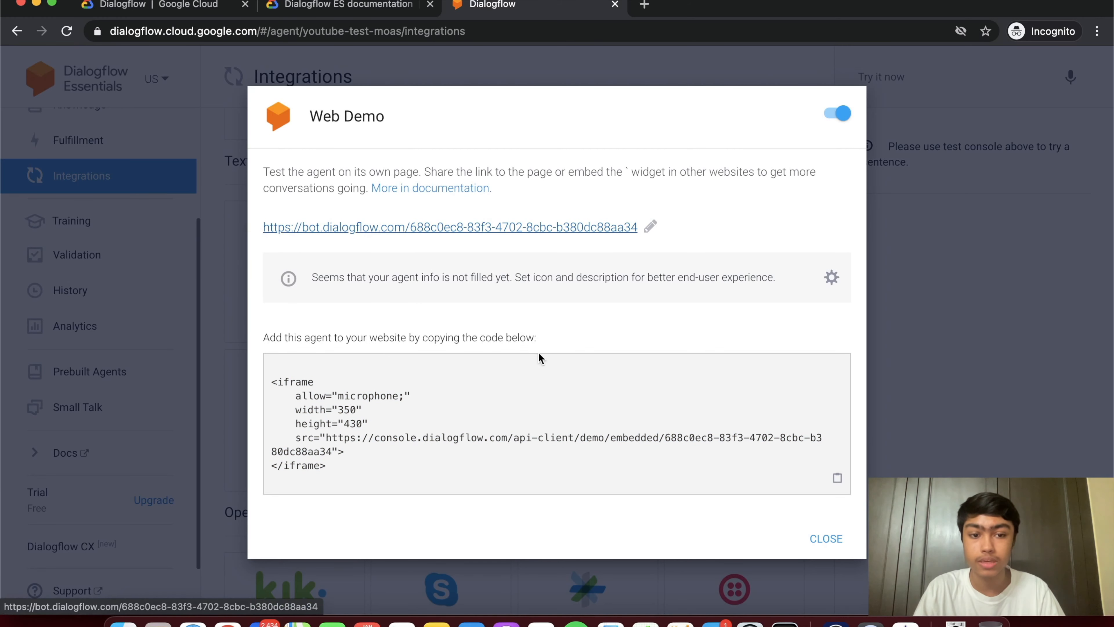
- Load the copied youtube-test bot page link in a new browser tab
left_click(644, 6)
key("super+v")
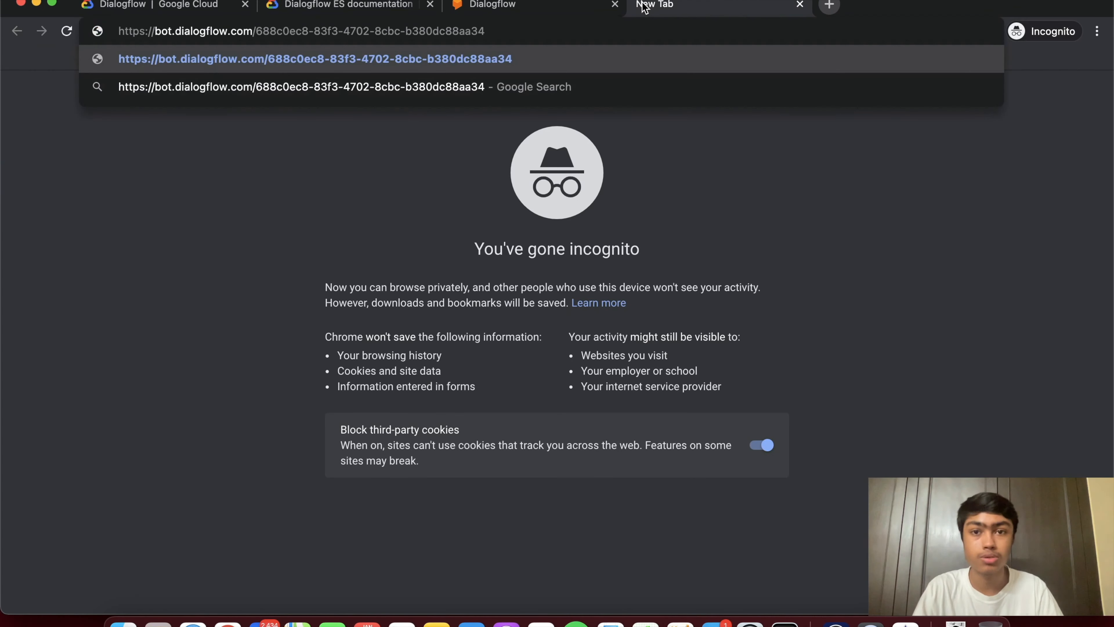
key("Return")
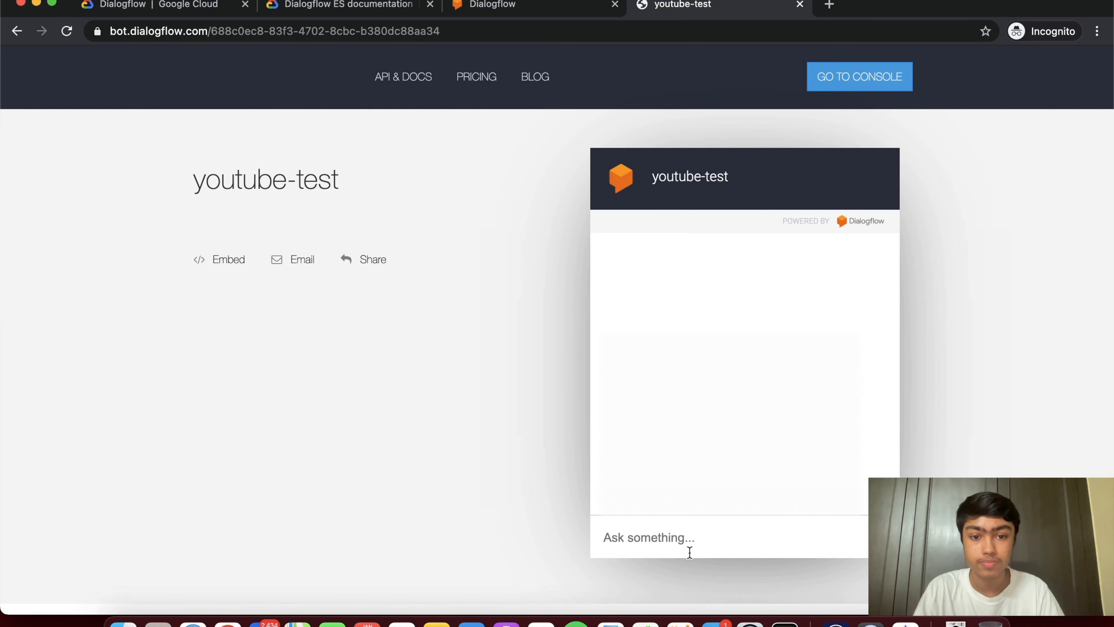
- Chat with the bot: 'hi', 'what is your name dude!', 'my internet isn't working,, please help me...'
left_click(668, 549)
type("hi")
key("Return")
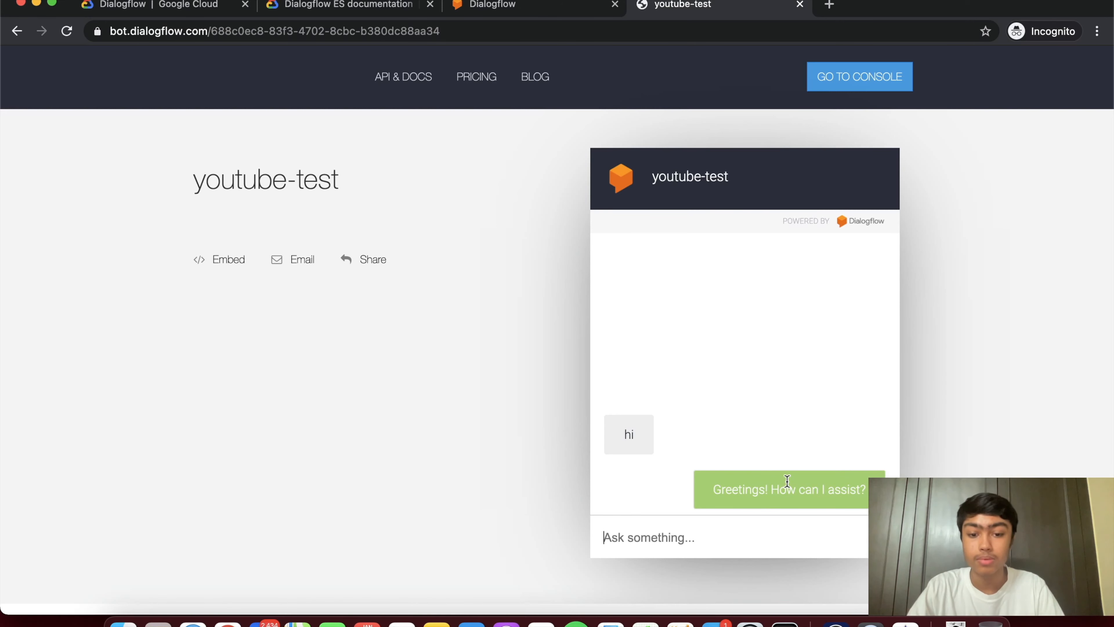
type("what is y")
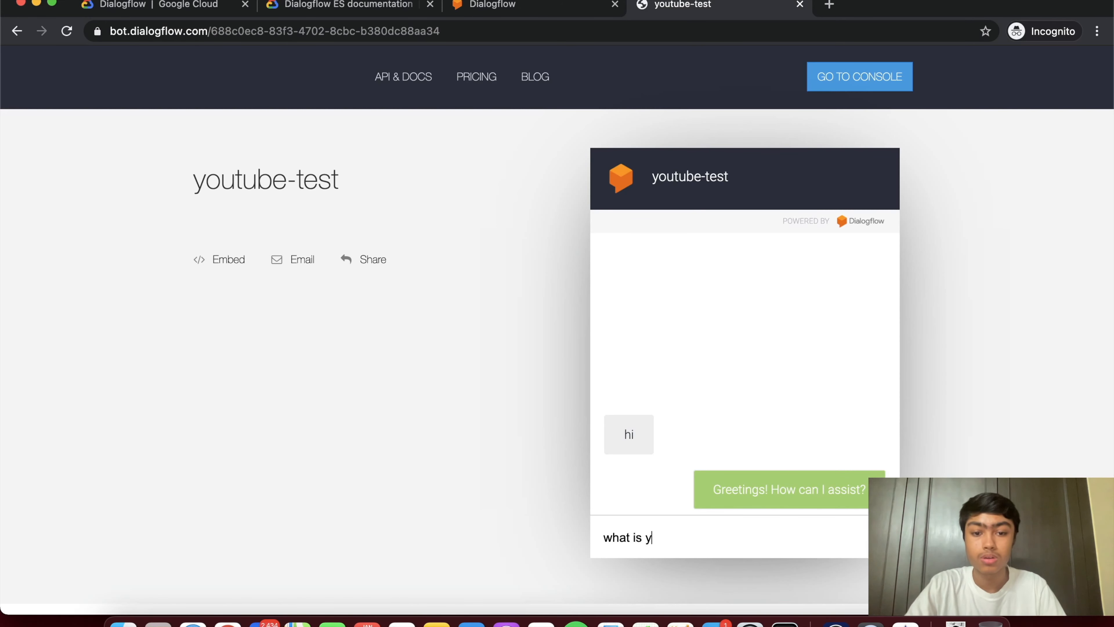
type("our name d")
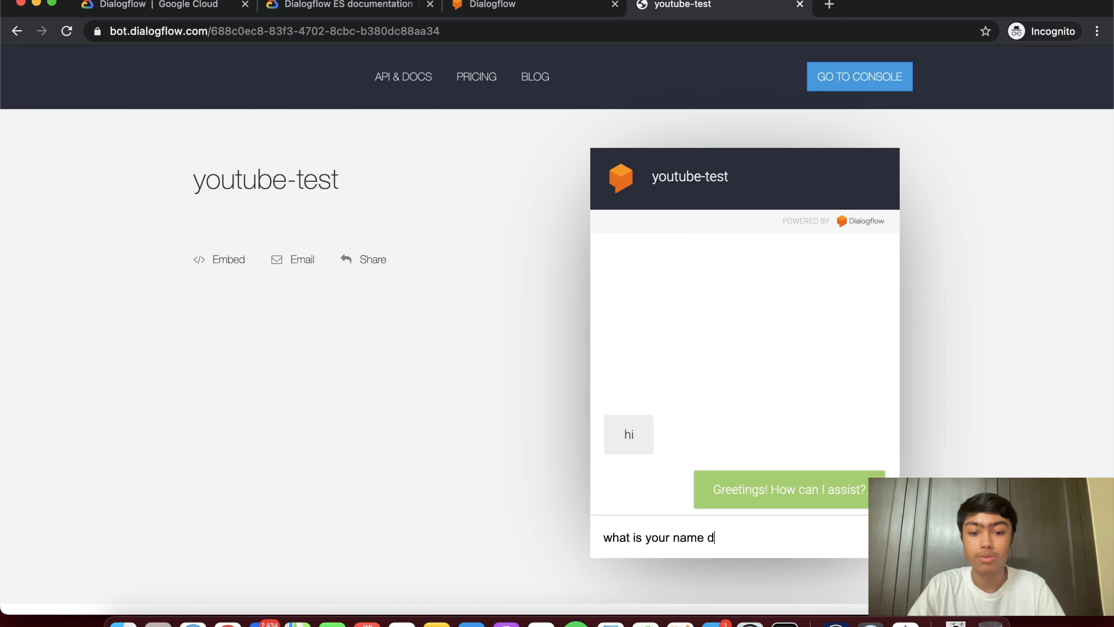
type("ude!")
key("Return")
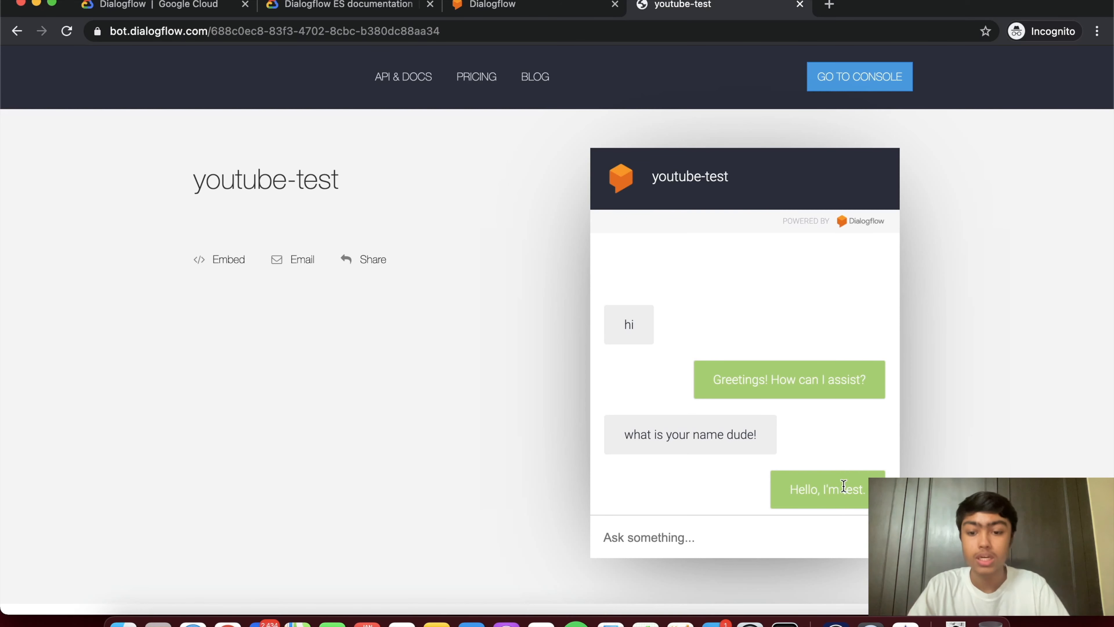
type("my int")
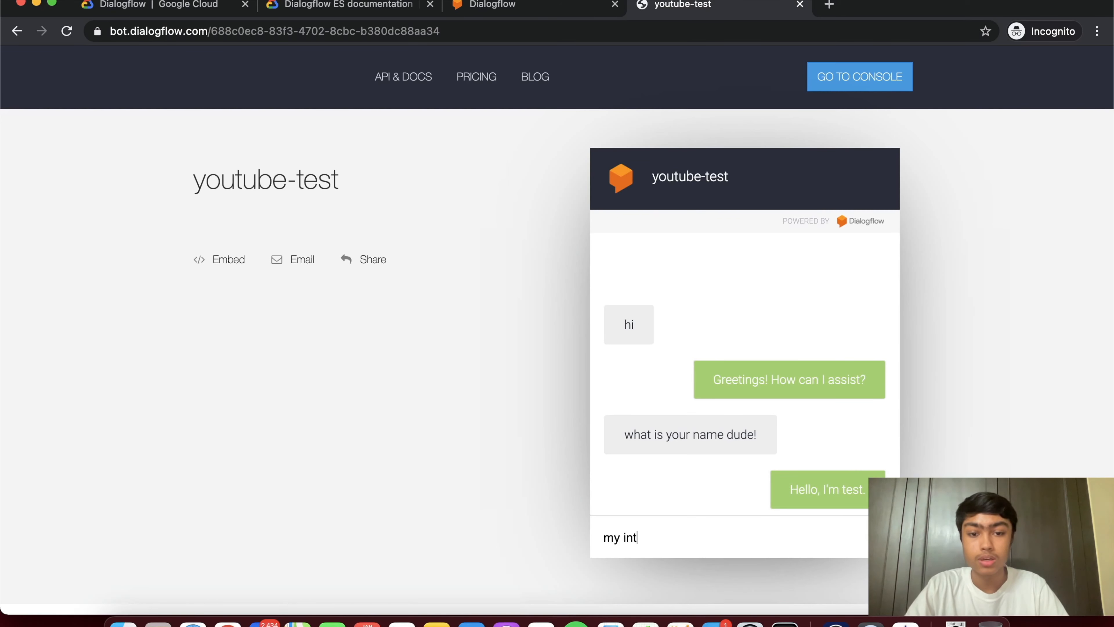
type("ernet isn't working,, pl")
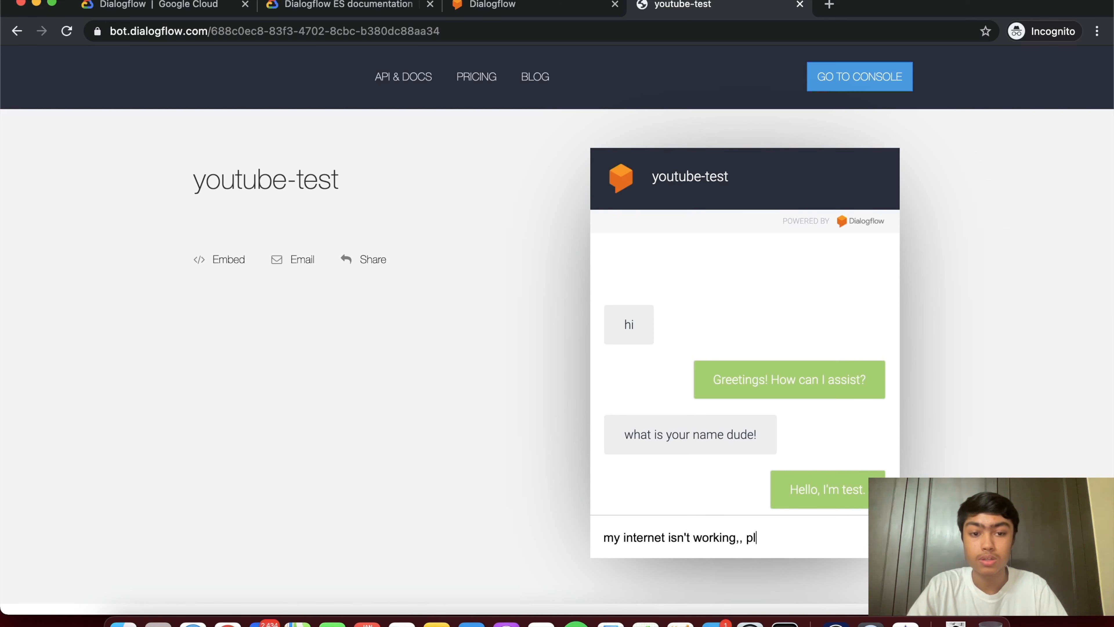
type("ease help")
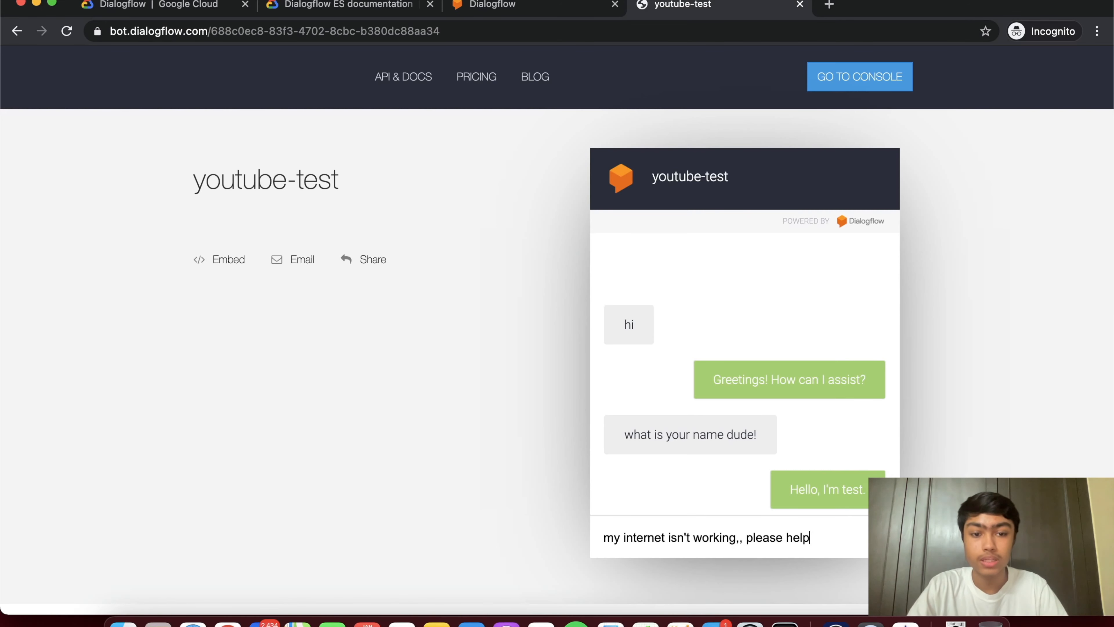
type(" me...")
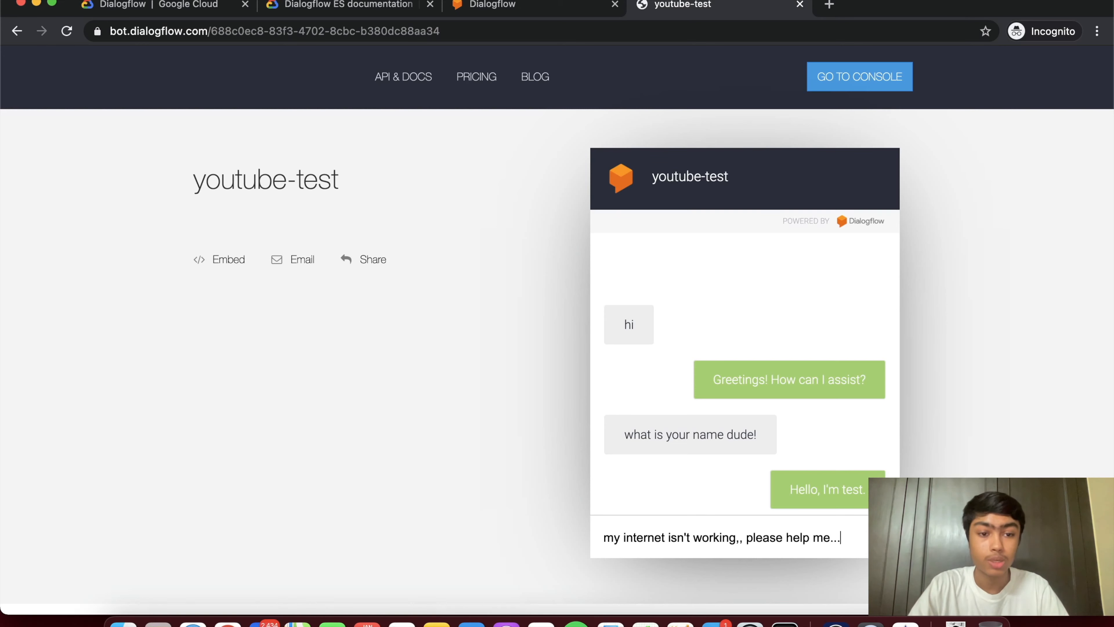
key("Return")
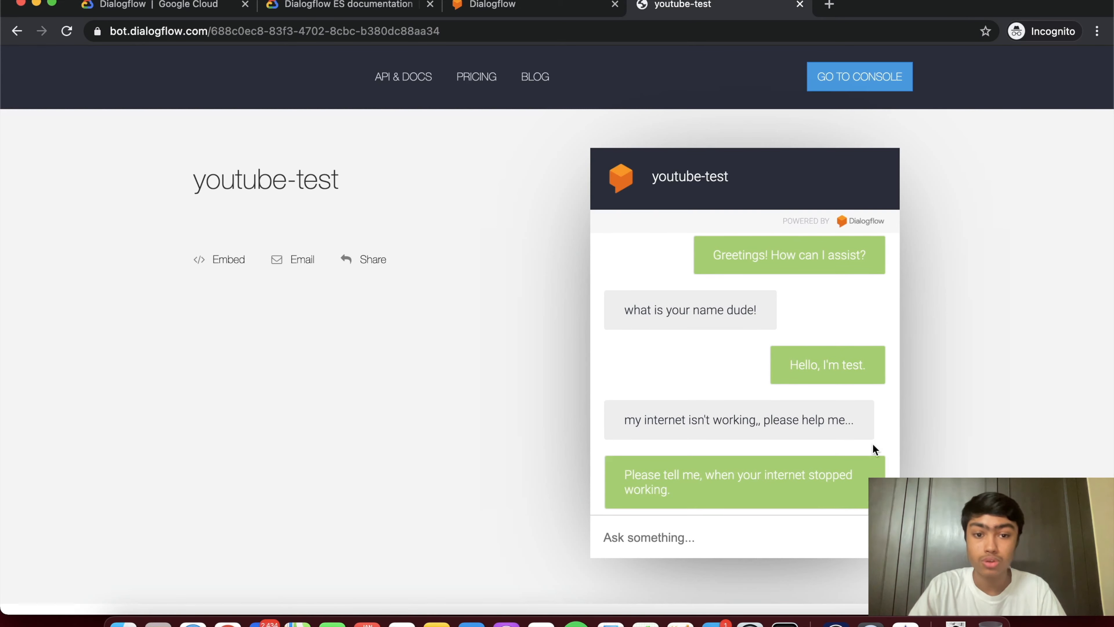
- Reply 'i don't know' and then '2nd Jan' so the bot confirms the 2022-01-02 outage date
scroll(831, 438, "down", 2)
scroll(831, 439, "up", 2)
scroll(824, 420, "down", 2)
scroll(946, 366, "up", 2)
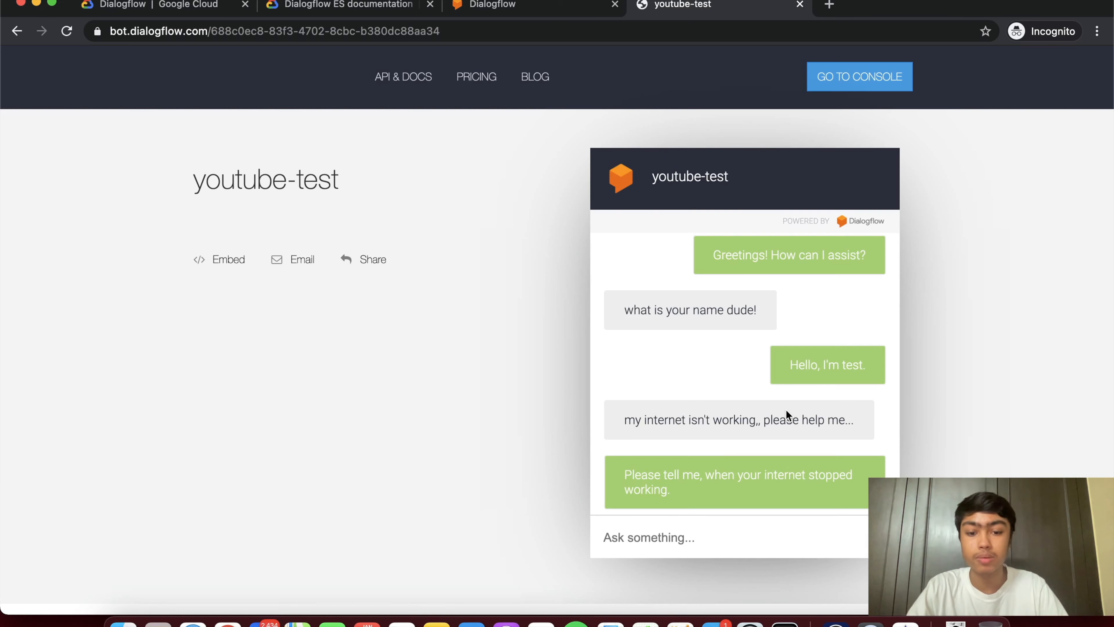
type("i don't k")
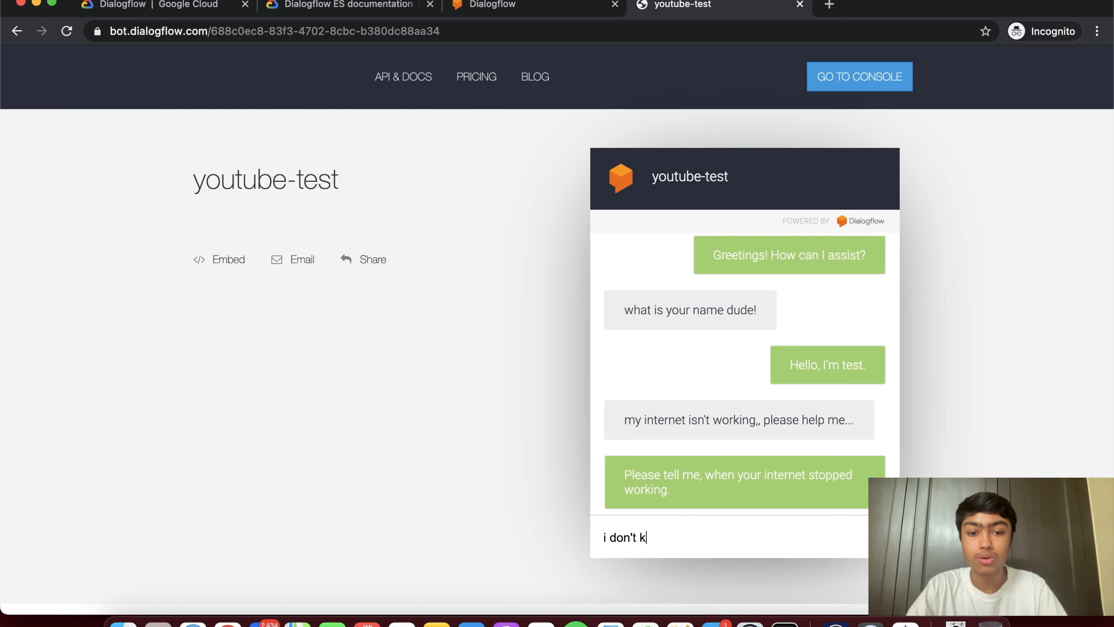
type("now")
key("Return")
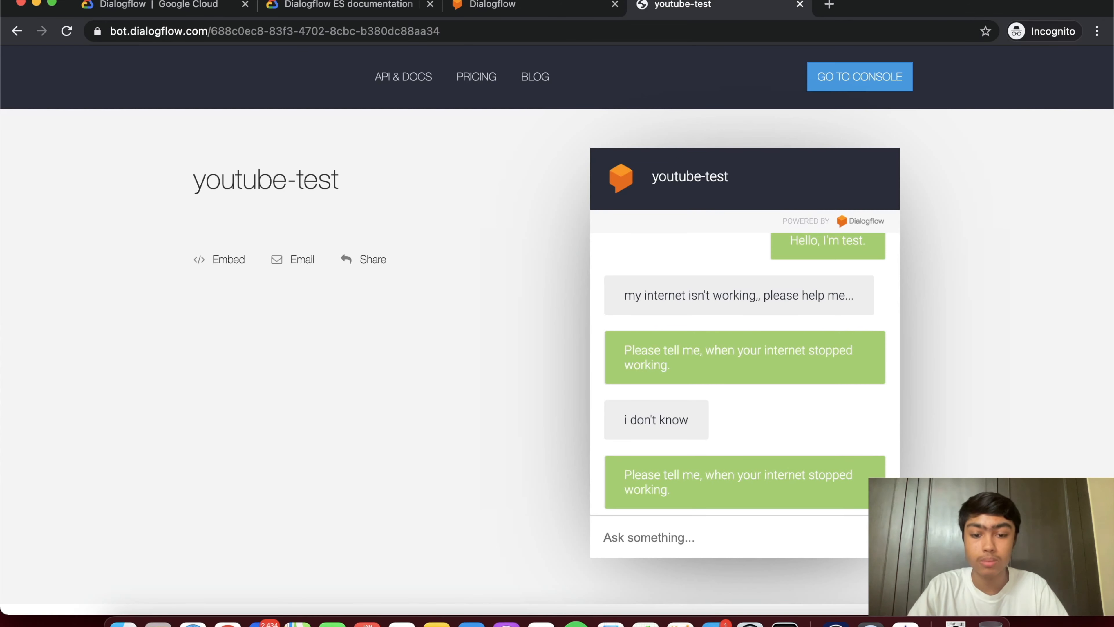
type("2nd Jan")
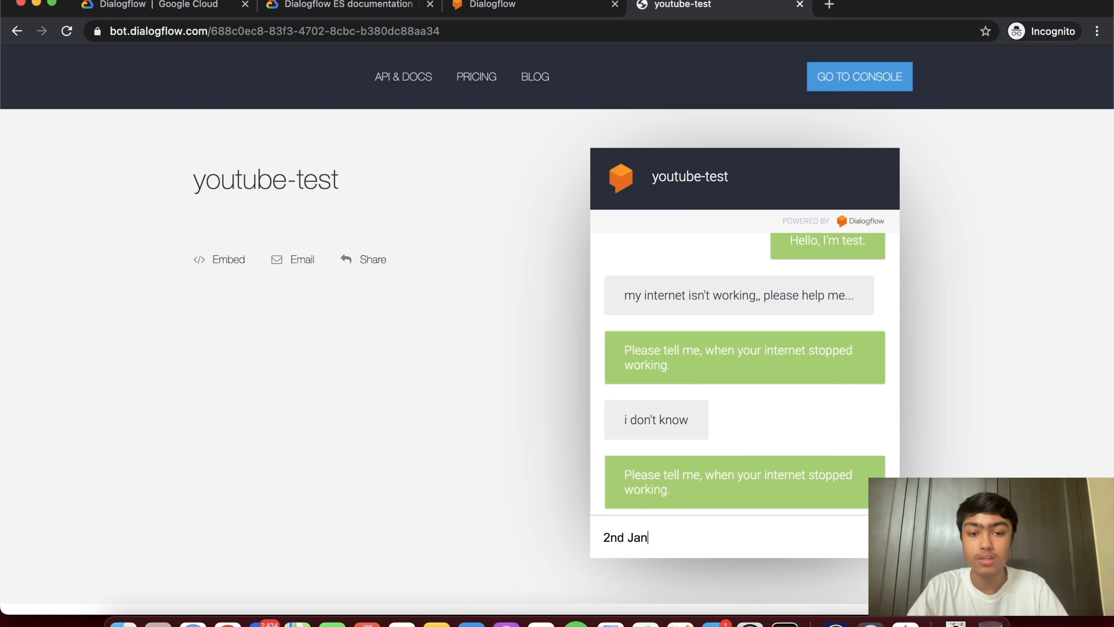
key("Return")
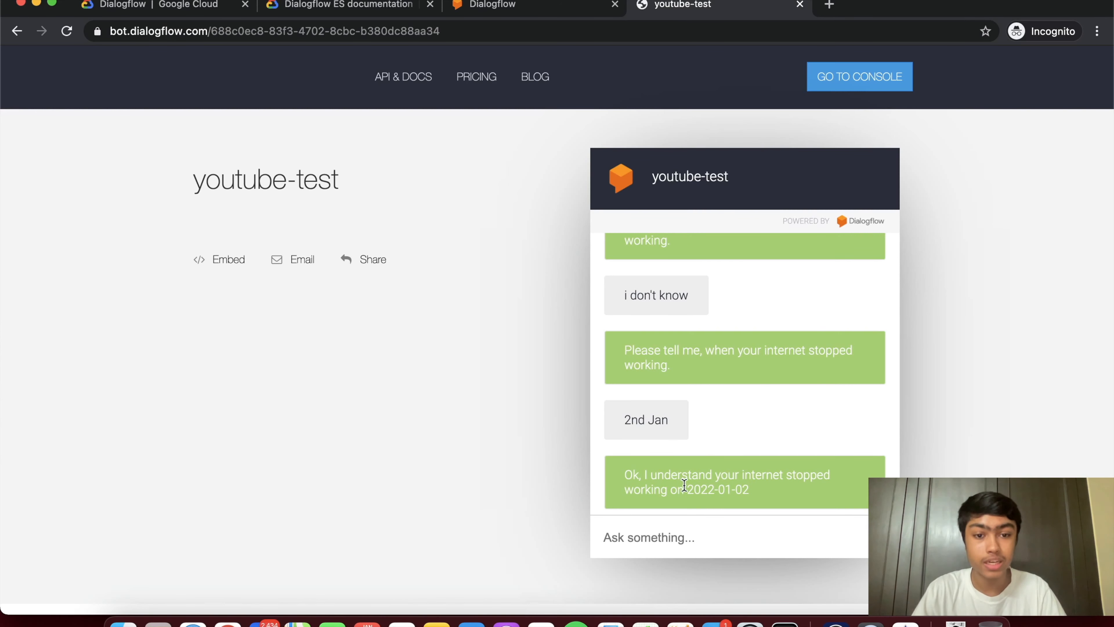
left_click_drag(687, 489, 738, 489)
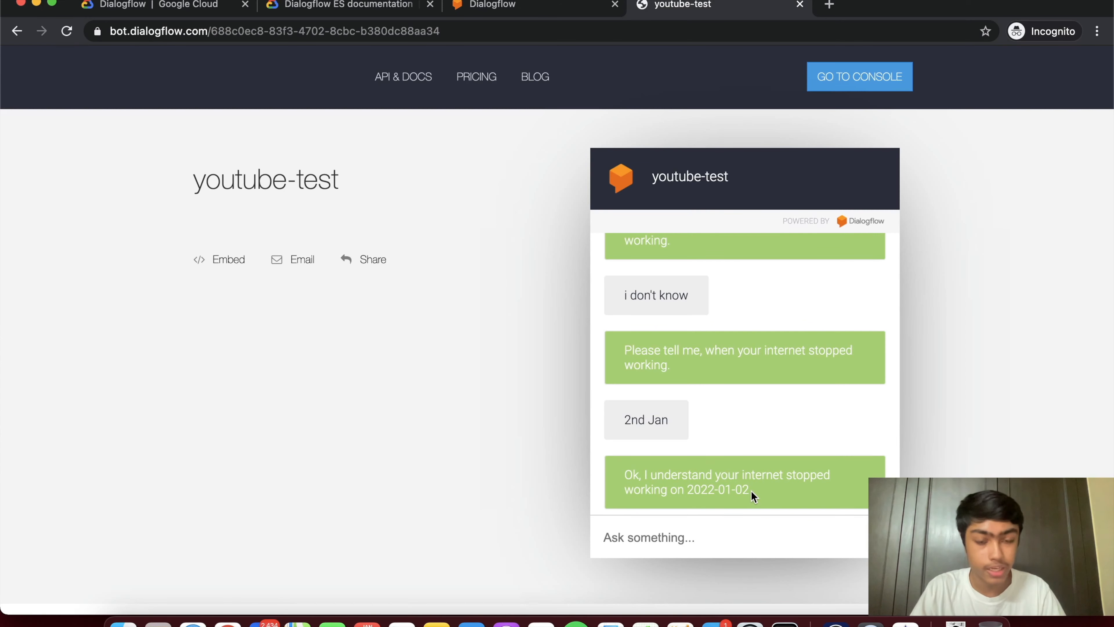
scroll(747, 490, "down", 2)
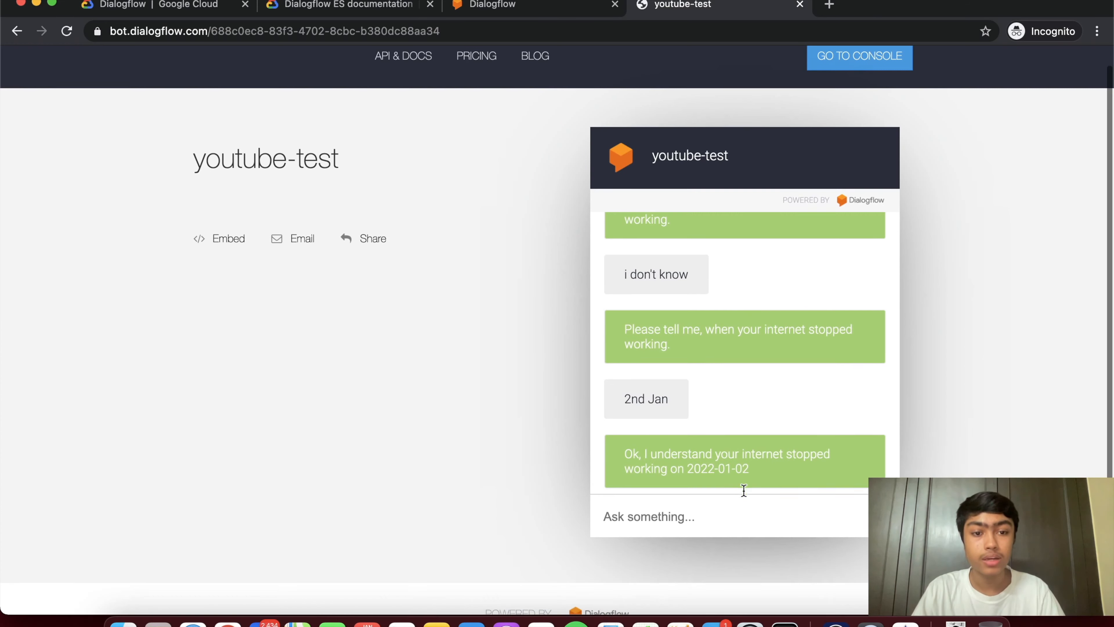
scroll(744, 490, "down", 2)
scroll(955, 421, "up", 1)
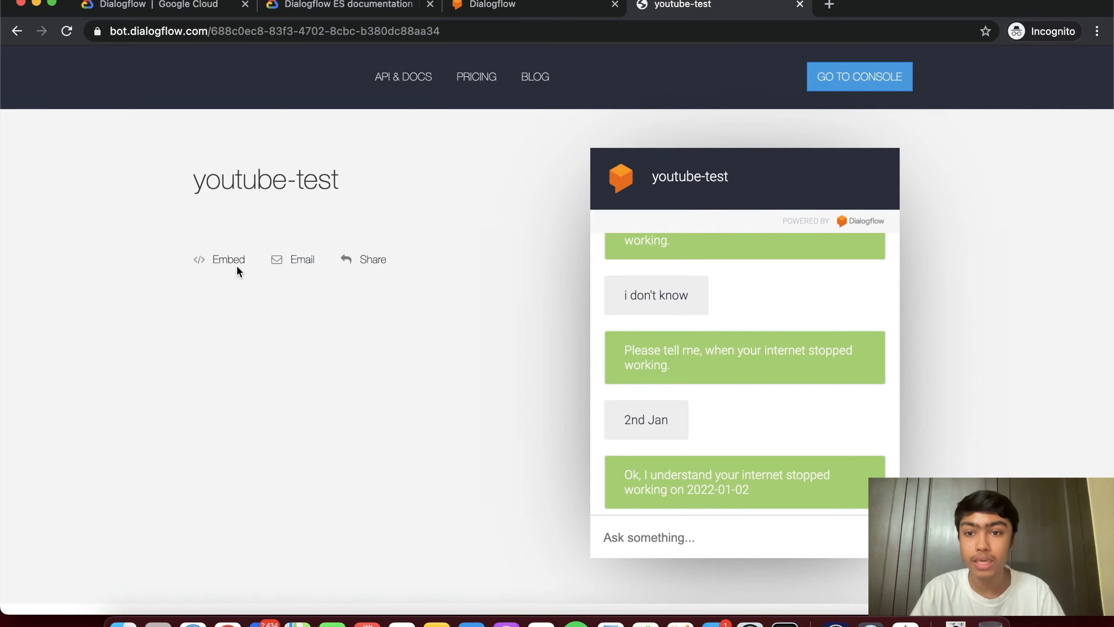
- View the bot's iframe embed code, close it, then close the youtube-test tab
left_click(224, 259)
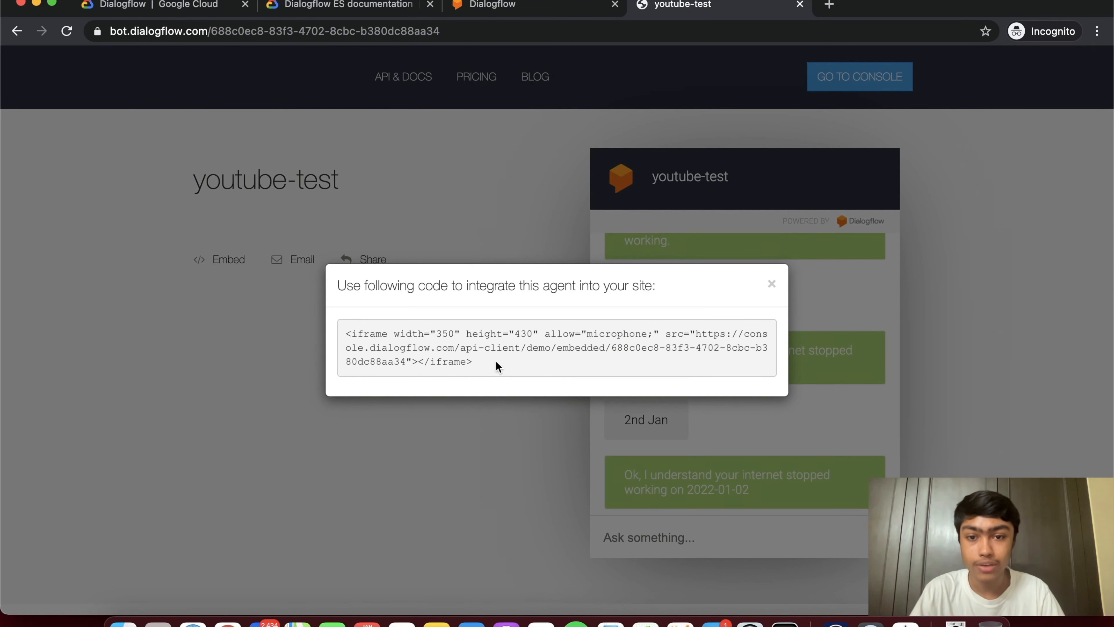
left_click_drag(502, 366, 345, 334)
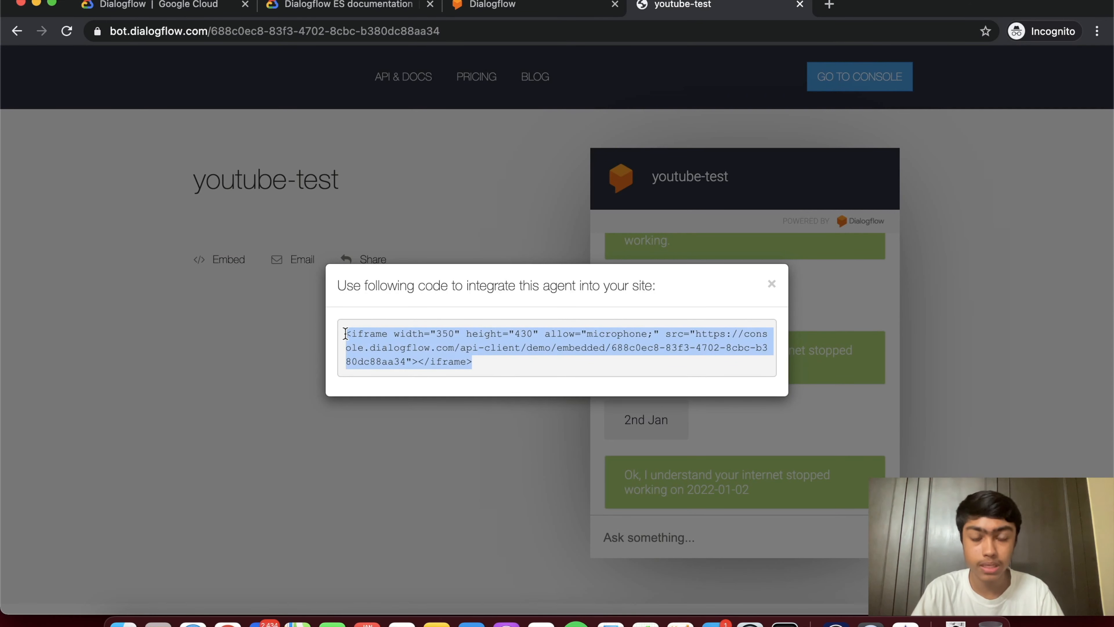
left_click(771, 284)
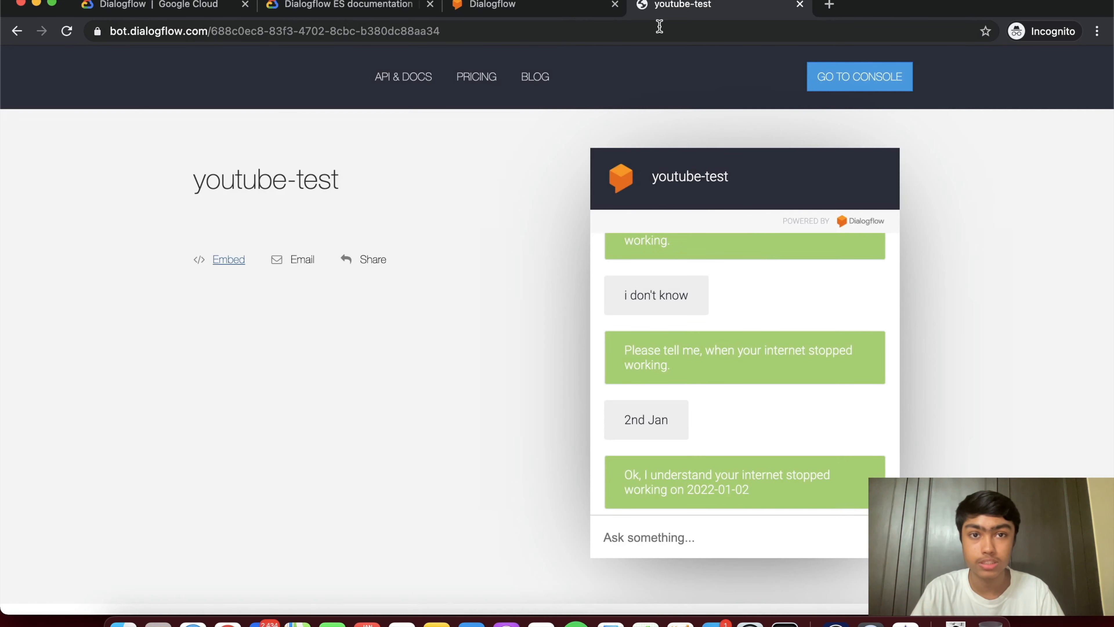
left_click(800, 4)
left_click(169, 7)
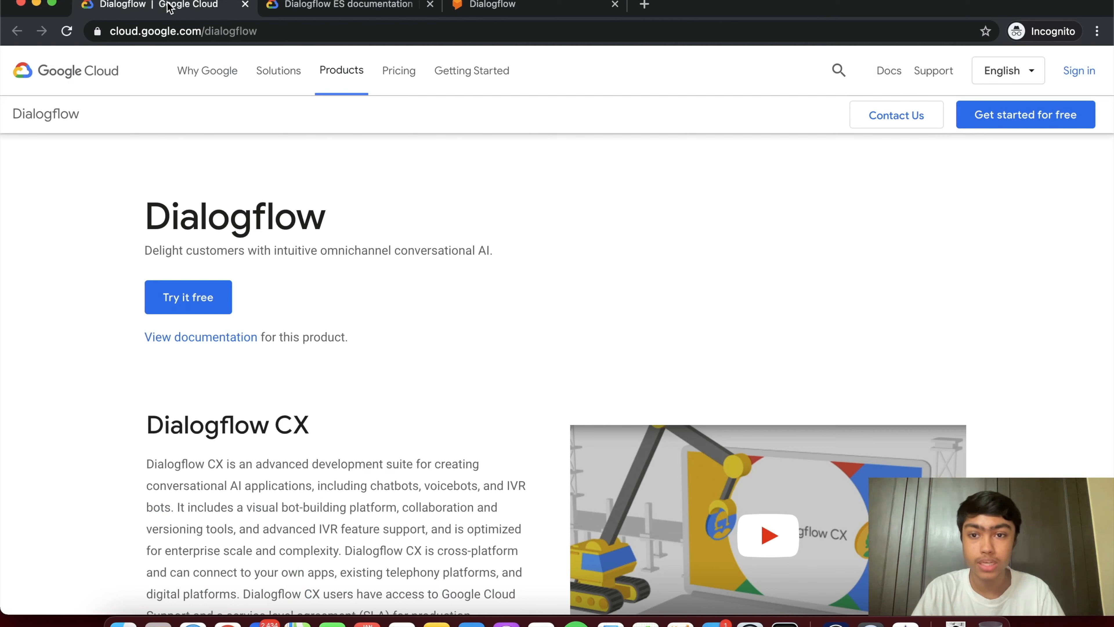